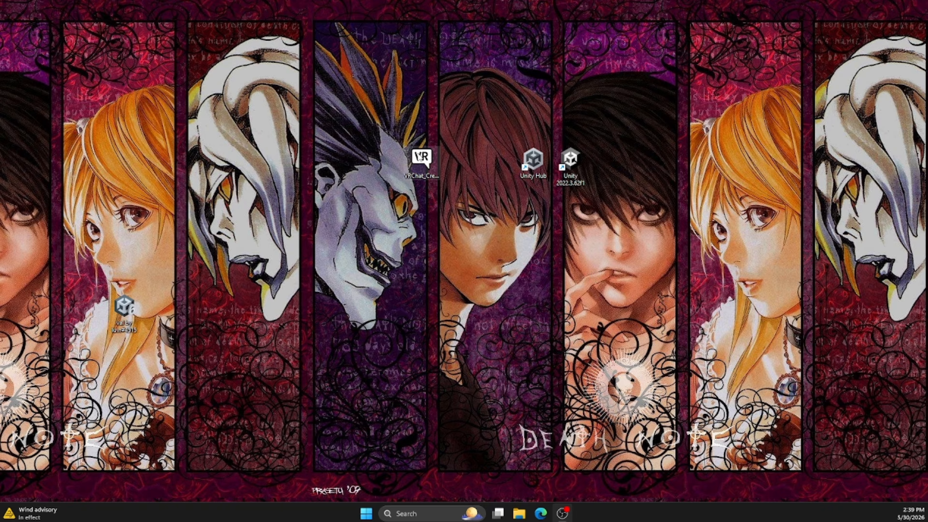
Reposition the VRChat Creator Companion installer and the Unity Hub and Unity 2022.3.62f1 shortcuts on the desktop.
left_click_drag(420, 158, 351, 127)
left_click_drag(506, 138, 585, 120)
left_click(589, 303)
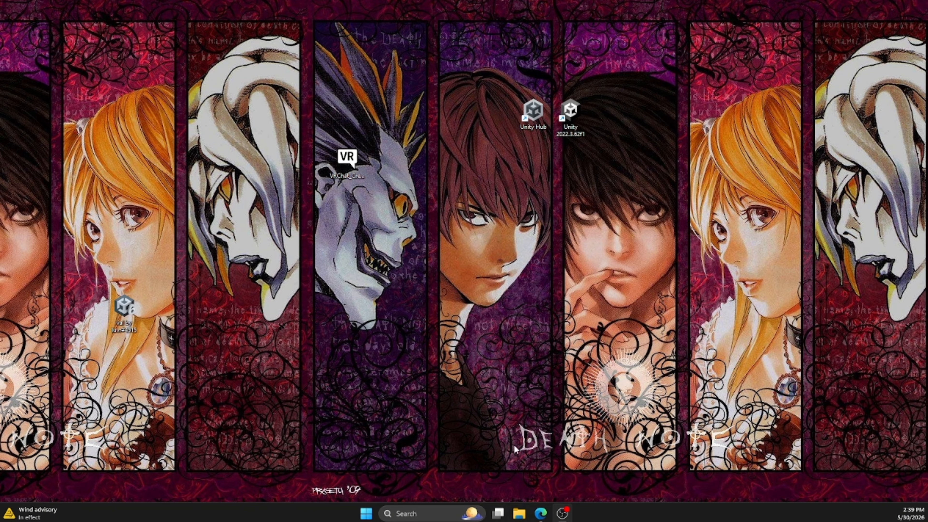
Search the web in Microsoft Edge for vrchat and open the VRChat site's Download page offering the Creator Companion.
left_click(541, 514)
left_click_drag(409, 17, 509, 3)
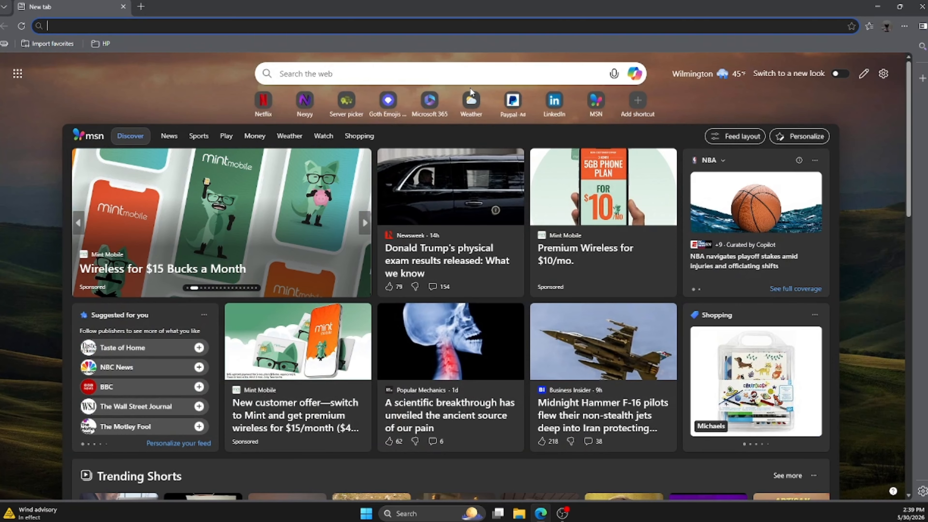
type("vrchat")
key("Return")
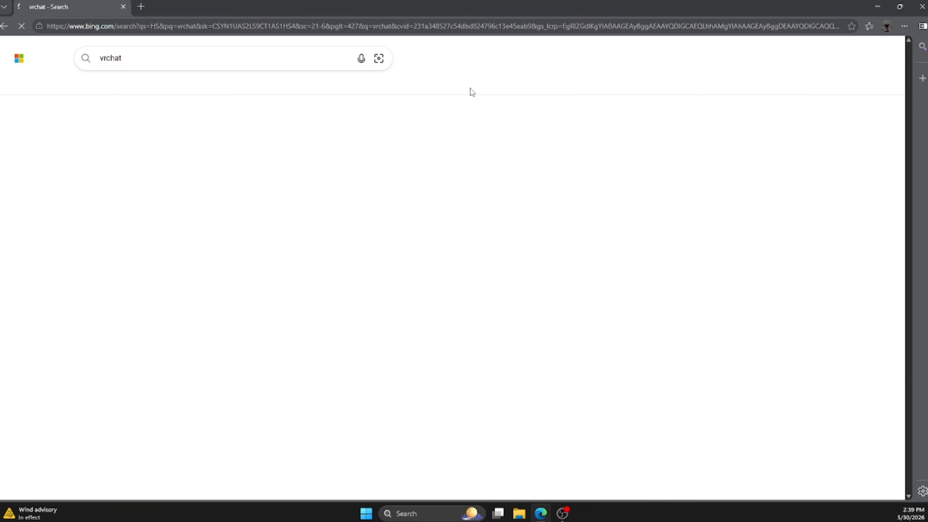
left_click(107, 246)
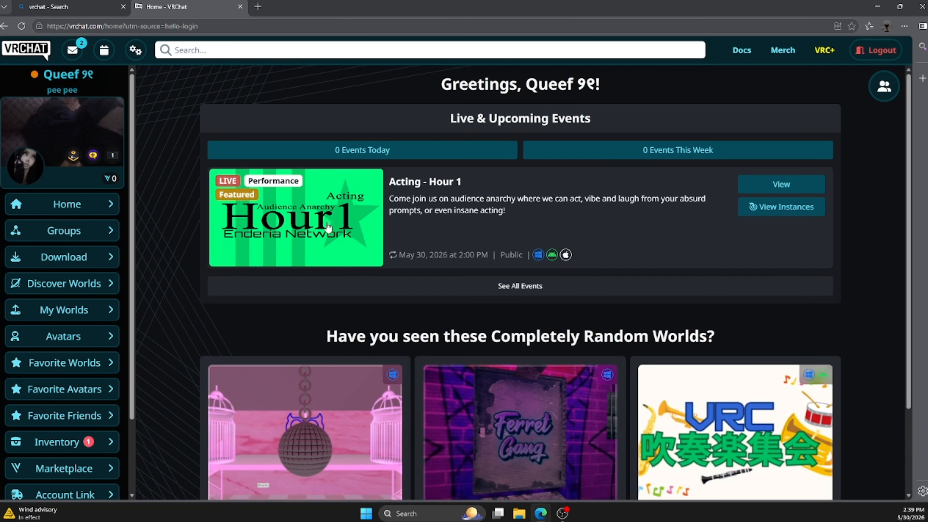
left_click(73, 256)
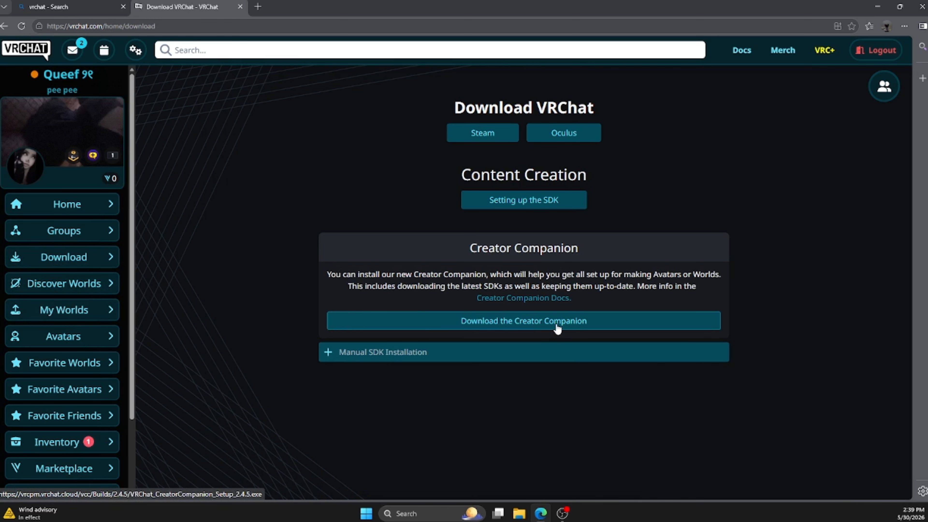
Close the VRChat download page and highlight the Unity Hub and Unity 2022.3.62f1 shortcuts on the desktop.
double_click(468, 8)
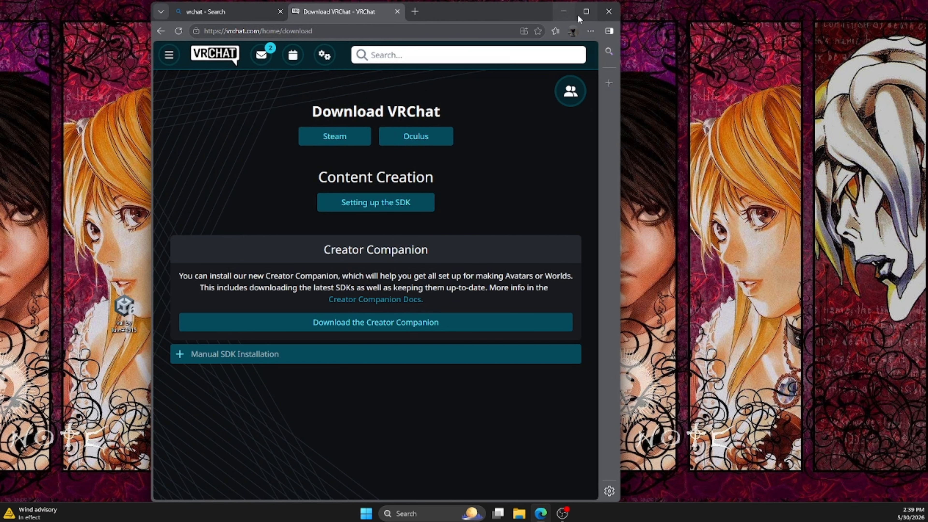
left_click(570, 12)
left_click_drag(486, 89, 630, 186)
left_click(631, 186)
Search the web in Microsoft Edge for unity hub, look over the install pages, and close the browser.
left_click(540, 513)
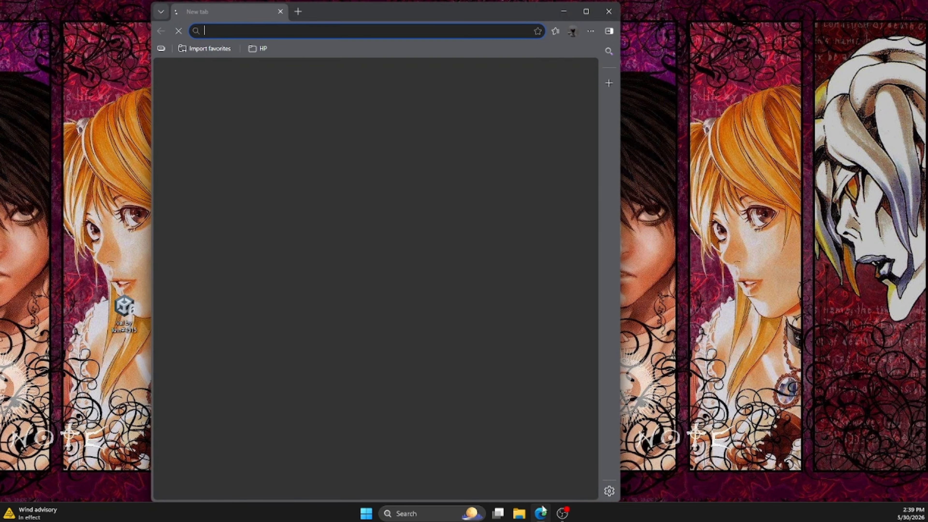
left_click(586, 12)
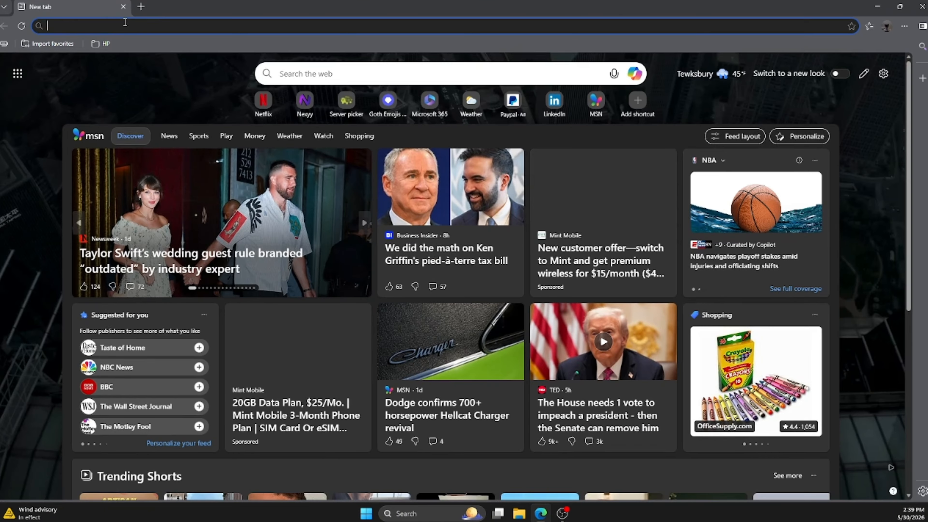
type("unity hub")
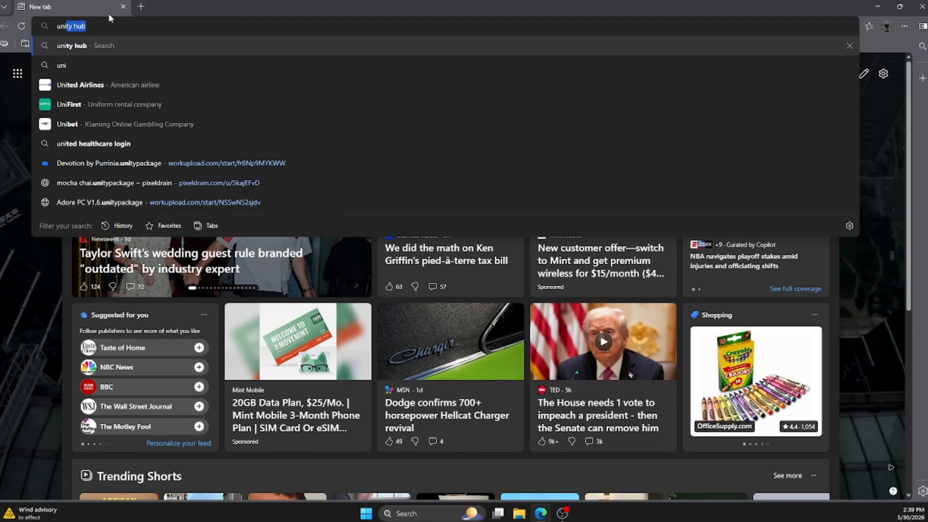
key("Return")
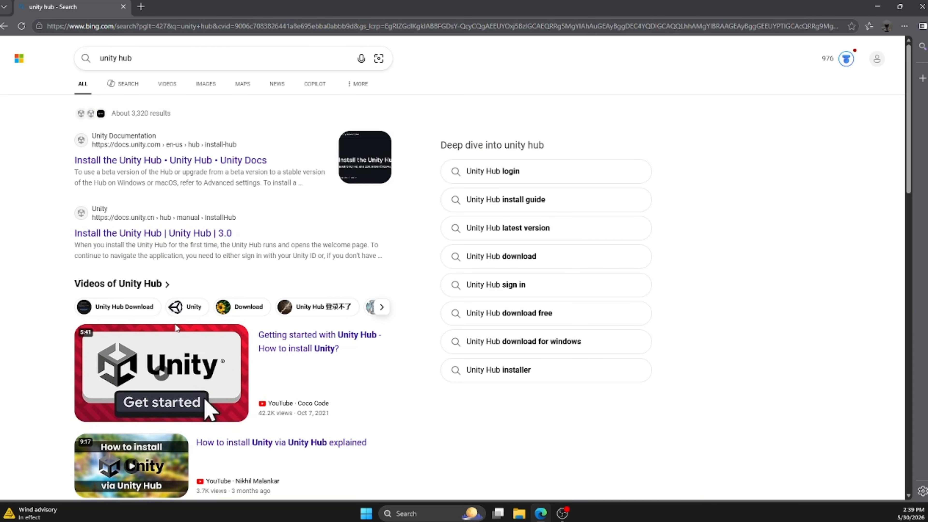
left_click(921, 5)
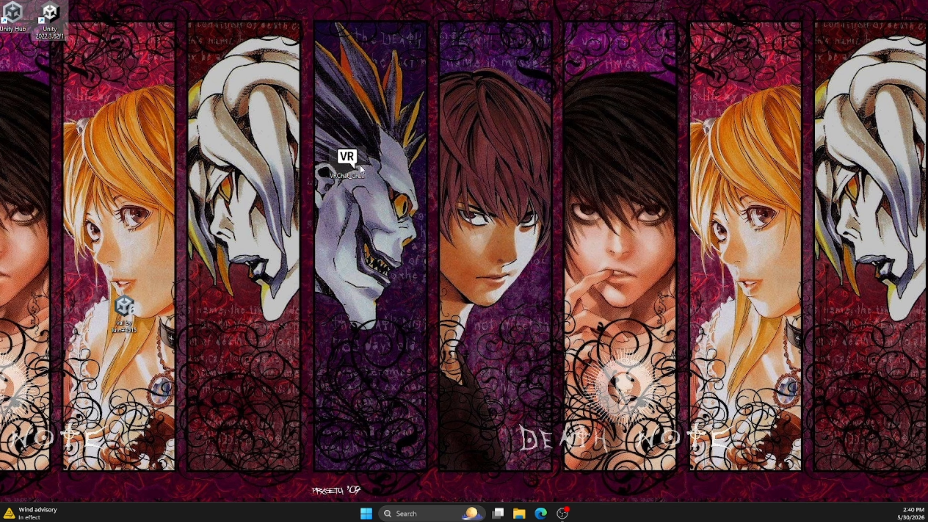
Place the VRChat Creator Companion installer and the val avatar package near the Unity shortcuts on the desktop.
left_click_drag(355, 166, 31, 74)
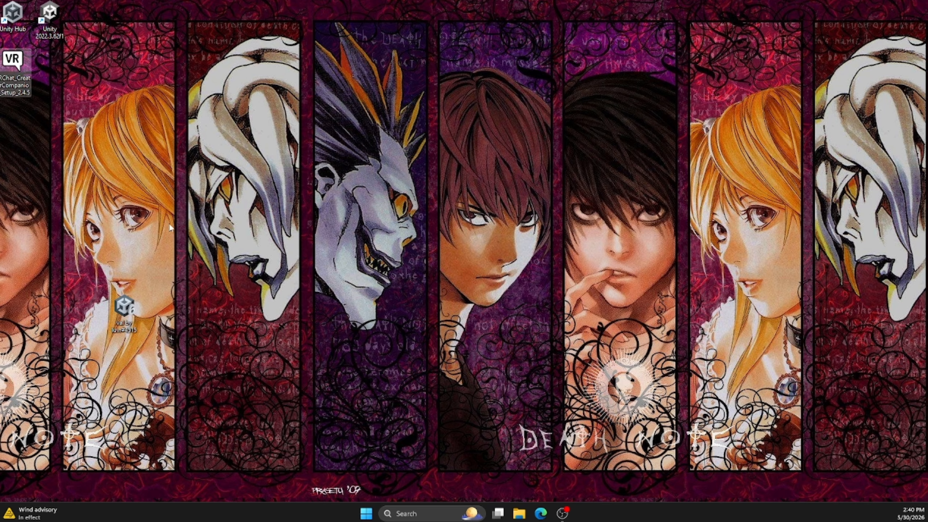
left_click_drag(129, 320, 420, 183)
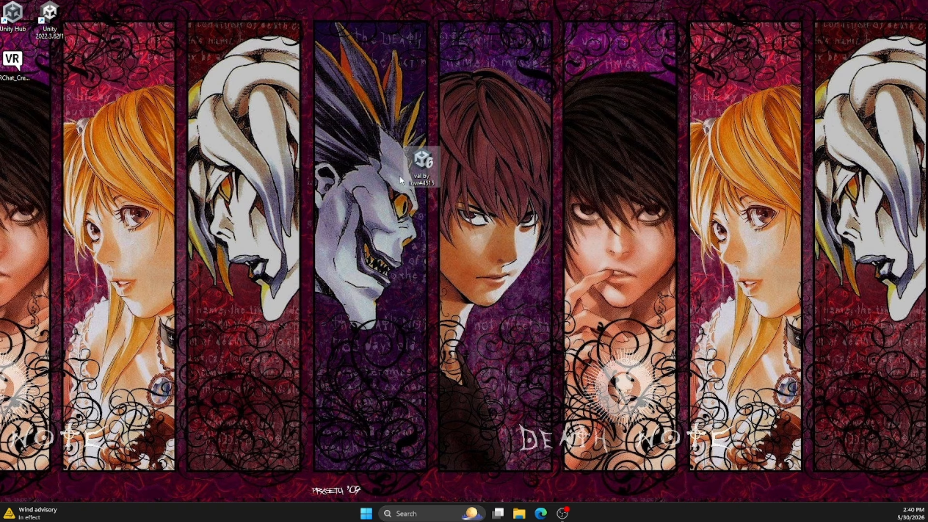
left_click_drag(405, 175, 50, 117)
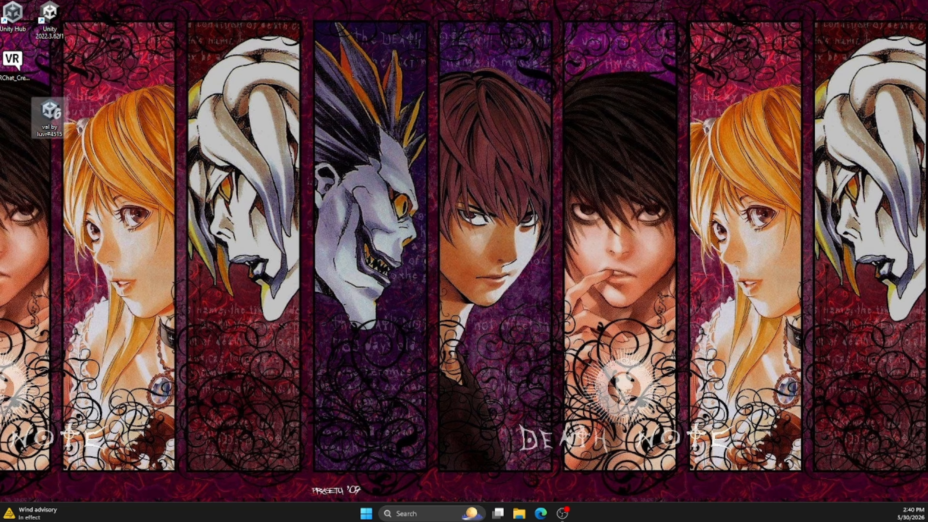
Open Nexyy in Microsoft Edge, remove the VRBASE EGIRL related-products filter, and limit the free products to Avatars.
left_click(536, 516)
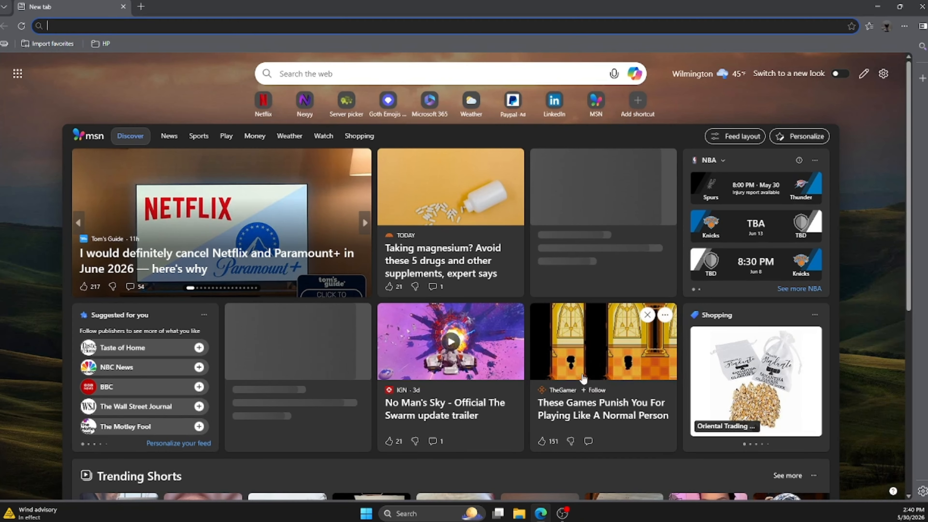
left_click(301, 100)
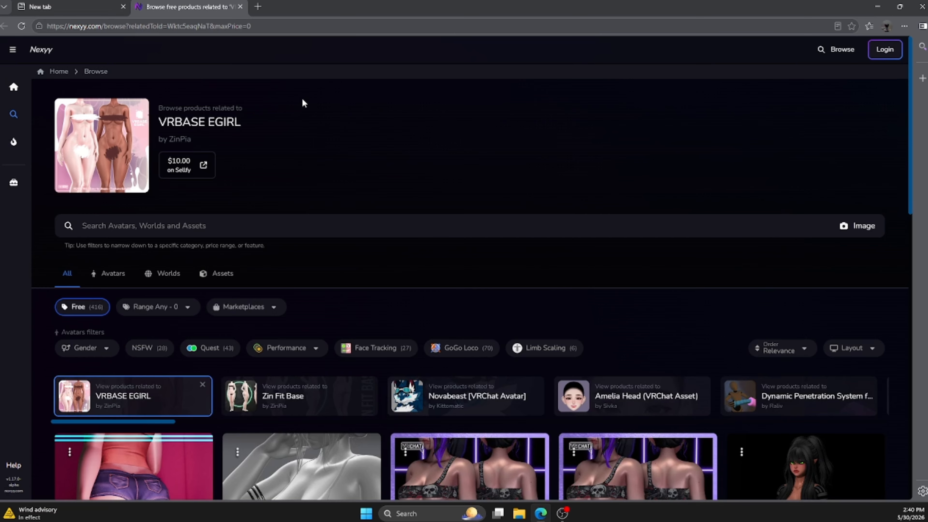
scroll(381, 163, "down", 6)
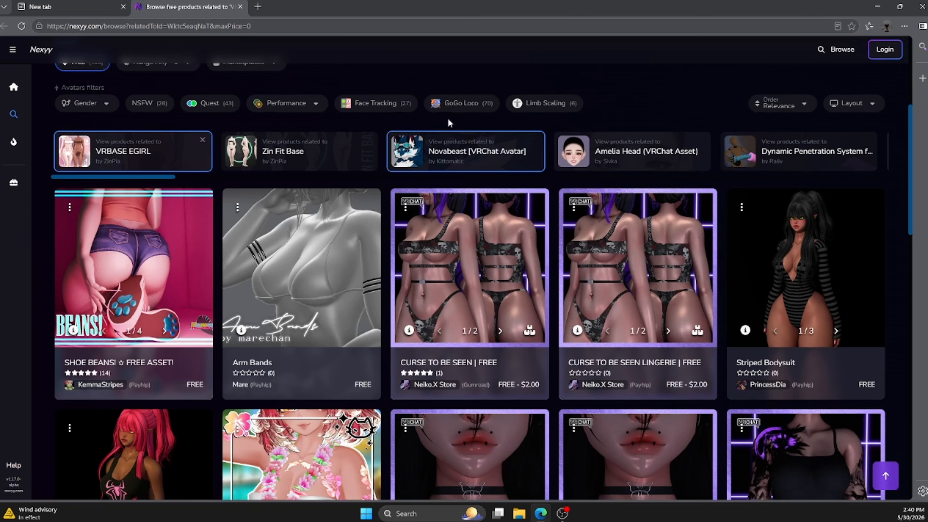
scroll(551, 276, "up", 6)
left_click(202, 384)
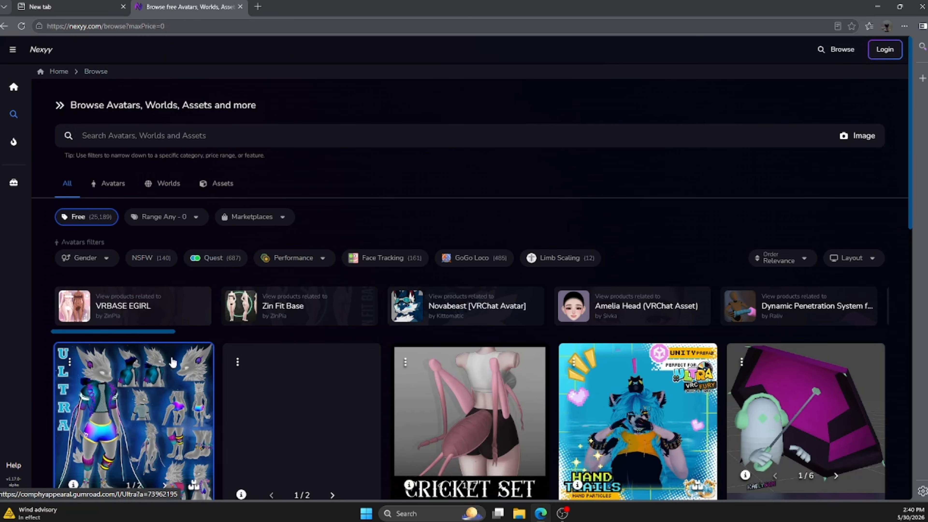
left_click(113, 183)
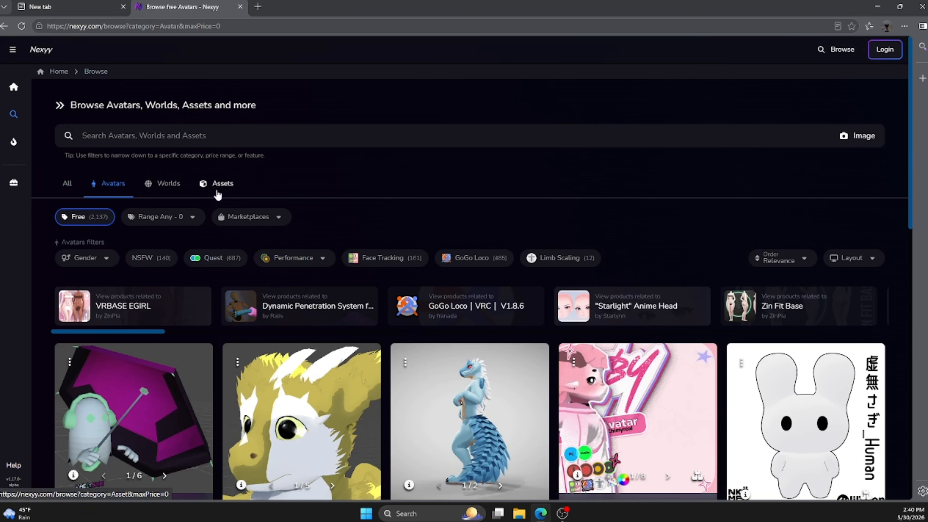
Find the "val ;; free sfw pc & quest" avatar among the free avatars and open its Gumroad page.
scroll(329, 285, "down", 1)
scroll(339, 287, "down", 12)
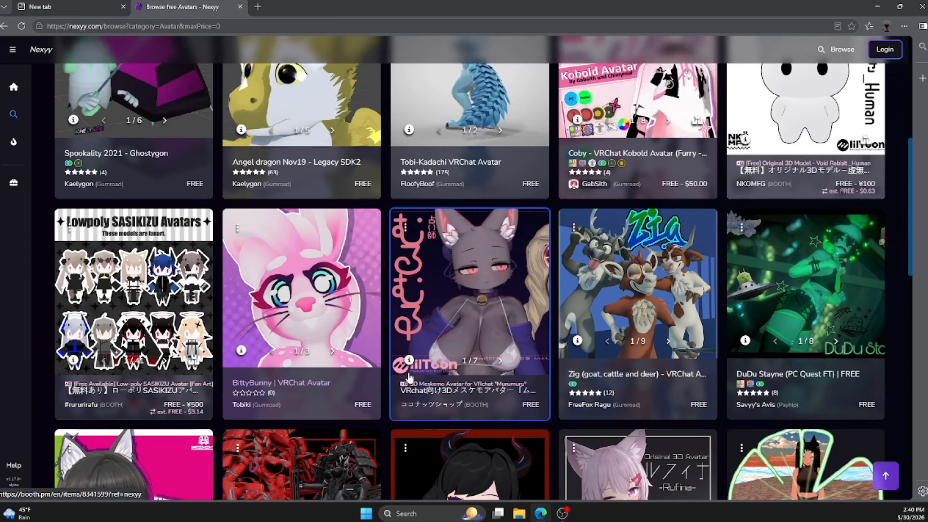
scroll(124, 331, "down", 5)
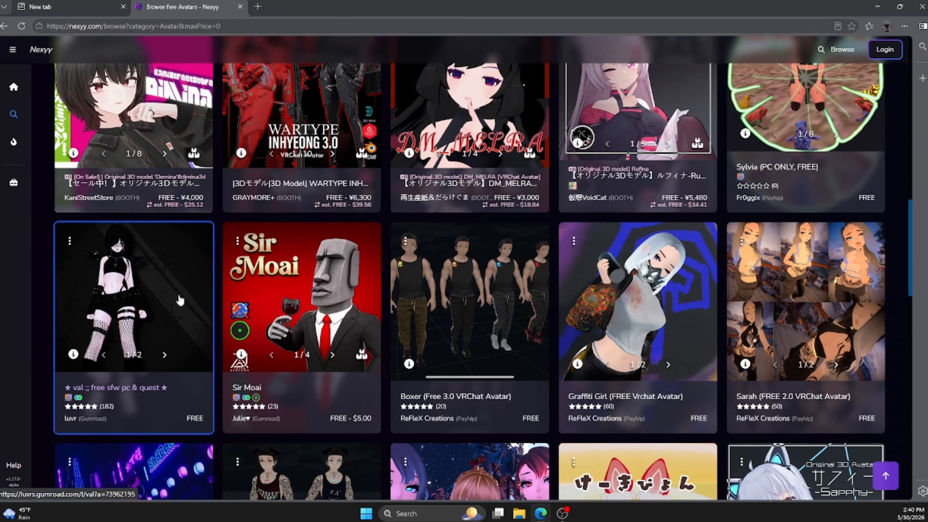
left_click_drag(286, 9, 385, 21)
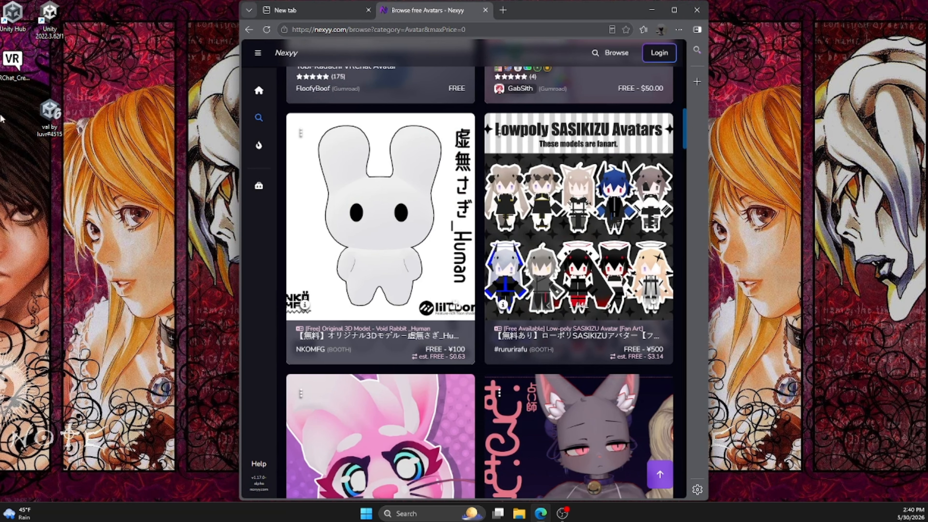
left_click(673, 16)
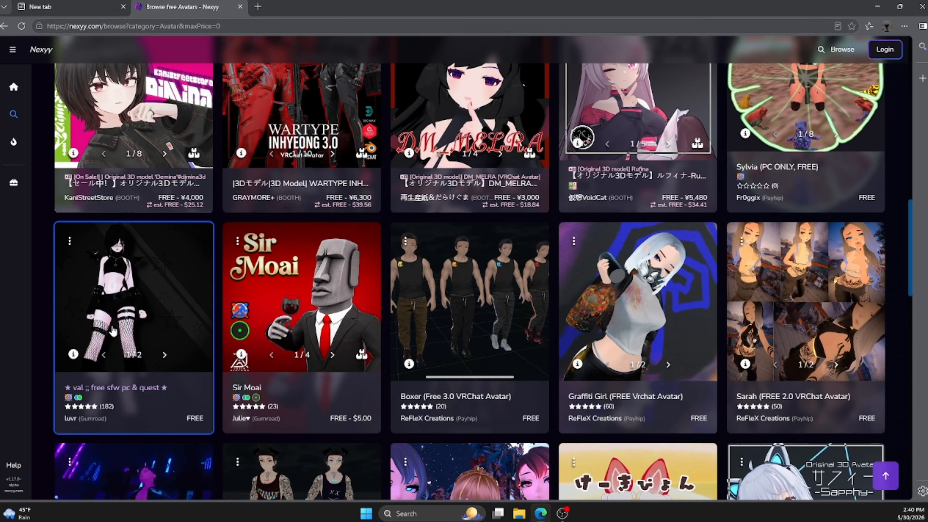
left_click(142, 383)
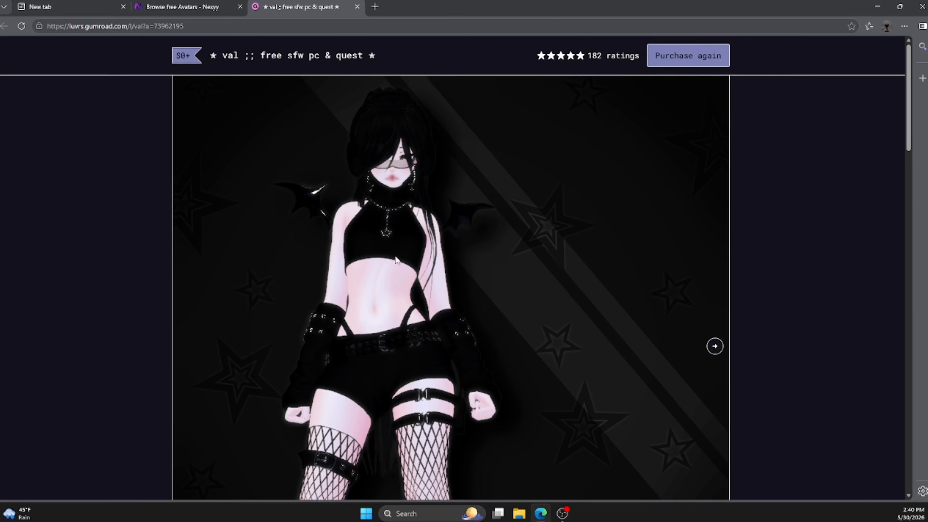
Examine the val avatar's product page, including its features, credits, terms of service and Unity version details.
scroll(417, 249, "down", 10)
scroll(416, 248, "down", 6)
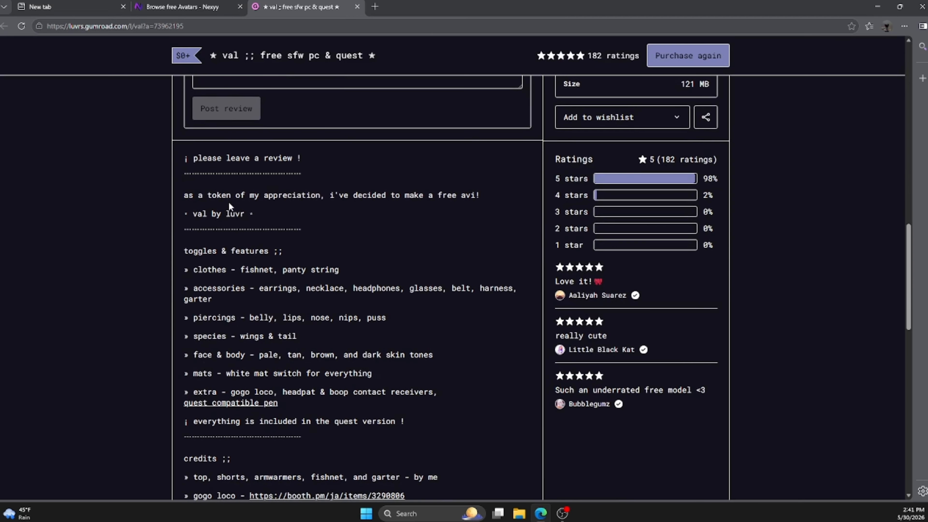
scroll(256, 199, "down", 4)
scroll(258, 203, "down", 10)
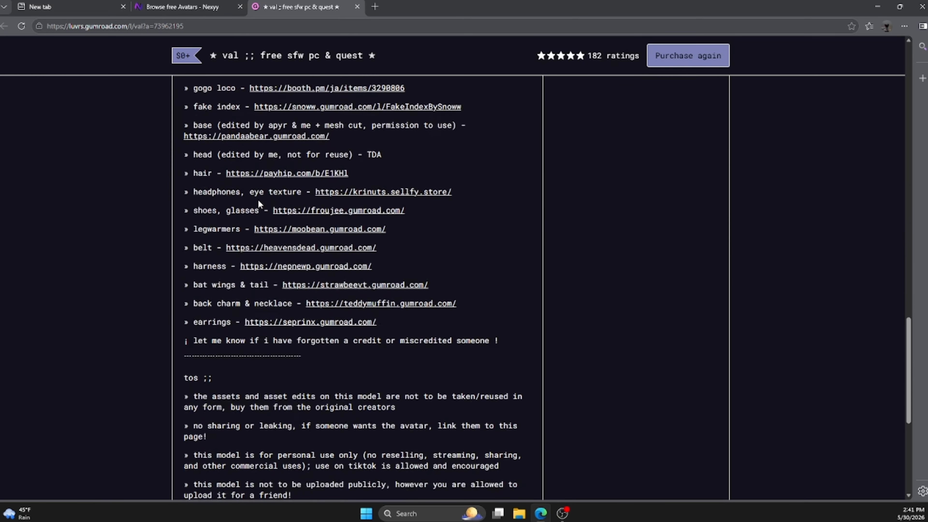
scroll(258, 200, "down", 4)
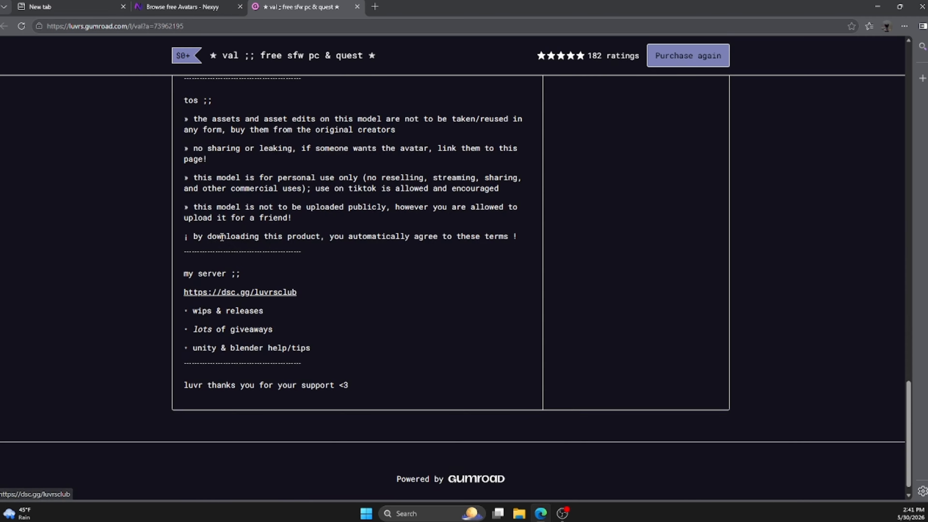
scroll(238, 234, "up", 8)
scroll(351, 321, "up", 5)
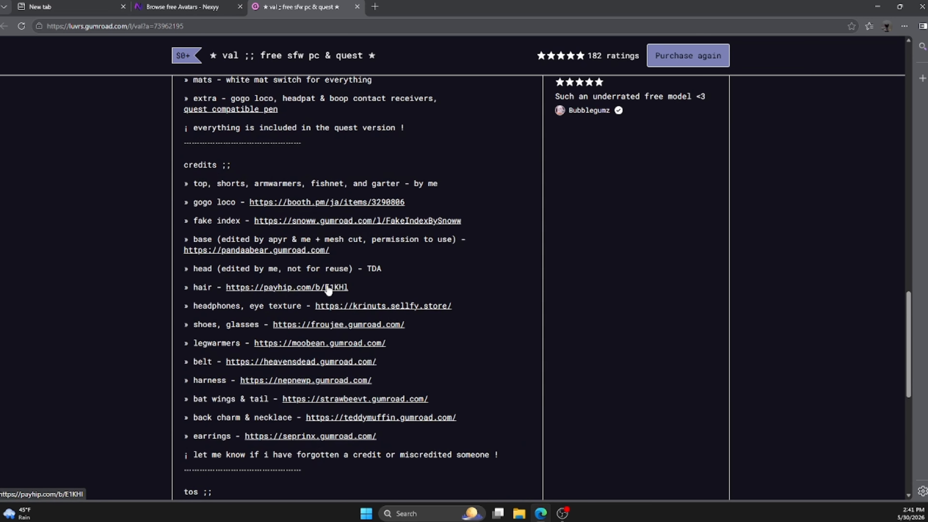
scroll(336, 276, "up", 15)
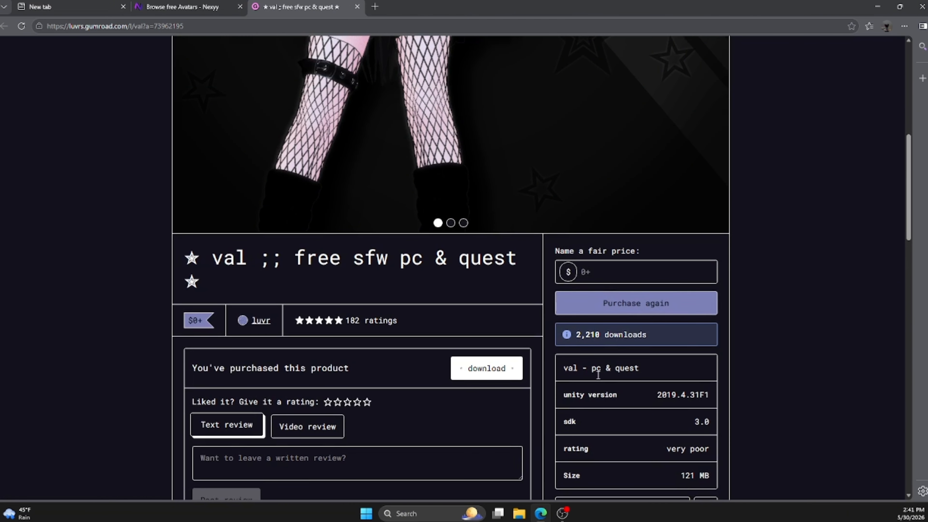
Enter a price of 0 for the val avatar and proceed to the checkout.
left_click(646, 276)
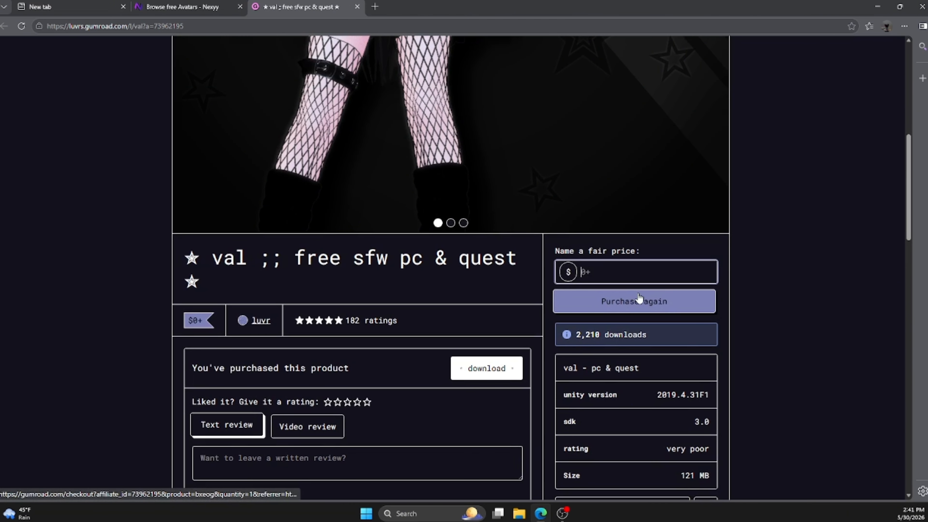
type("0")
left_click(639, 302)
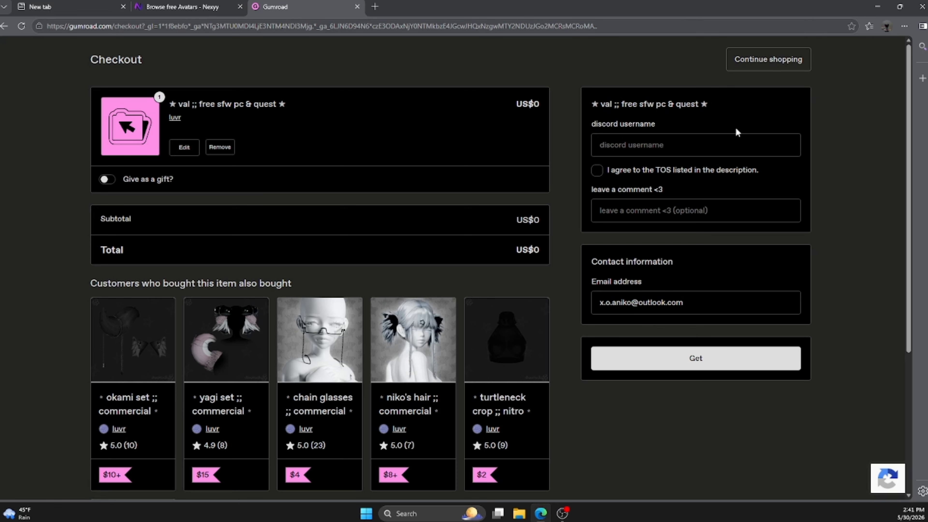
Look up the val Unity package in the browser's downloads and shrink the window to reveal the desktop.
left_click(904, 26)
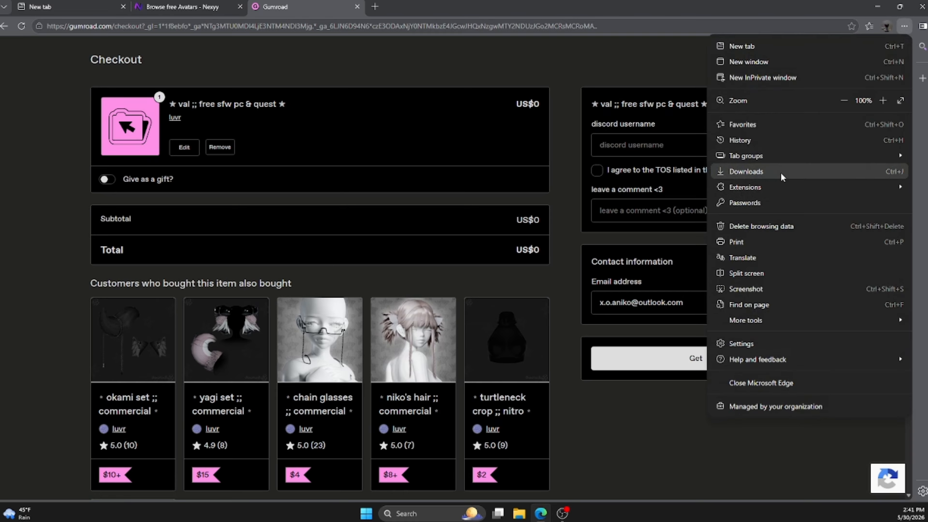
left_click(777, 174)
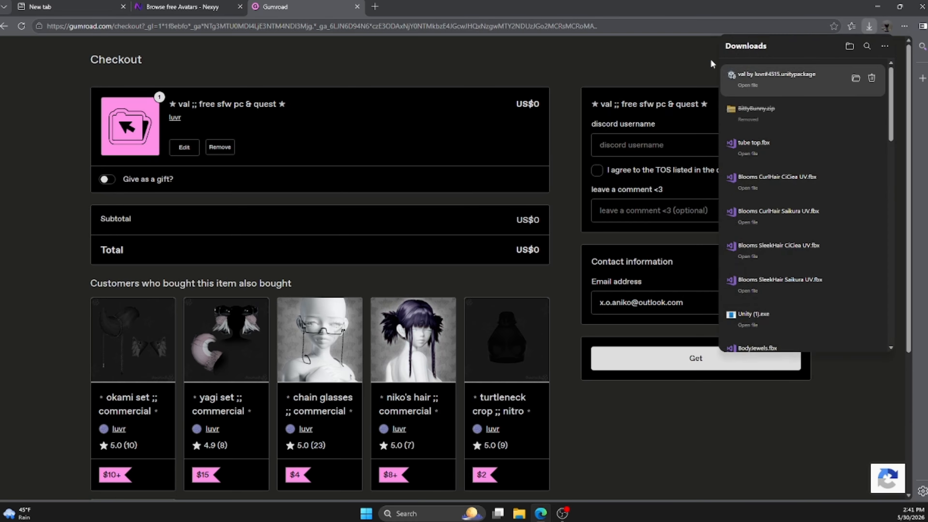
double_click(673, 13)
left_click(827, 38)
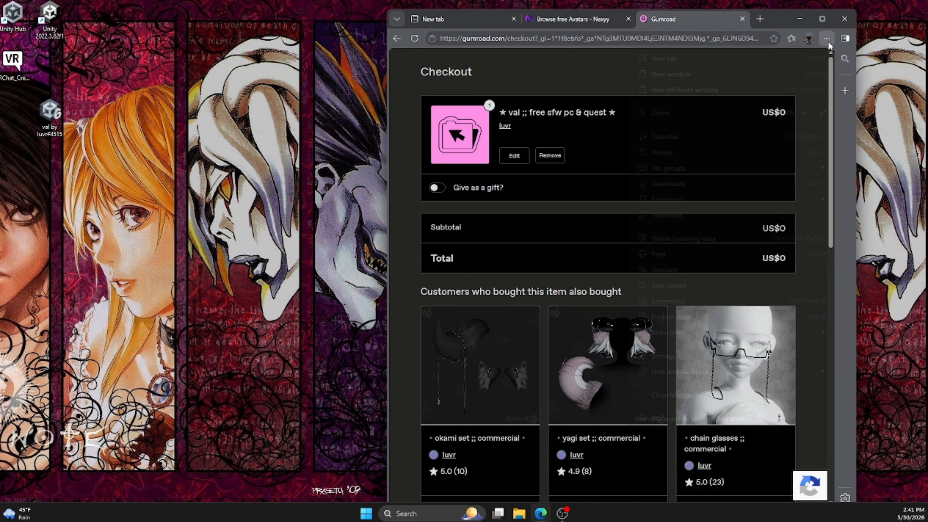
Close all open browser tabs, reopen Edge and display its downloads list.
left_click(513, 18)
left_click(514, 18)
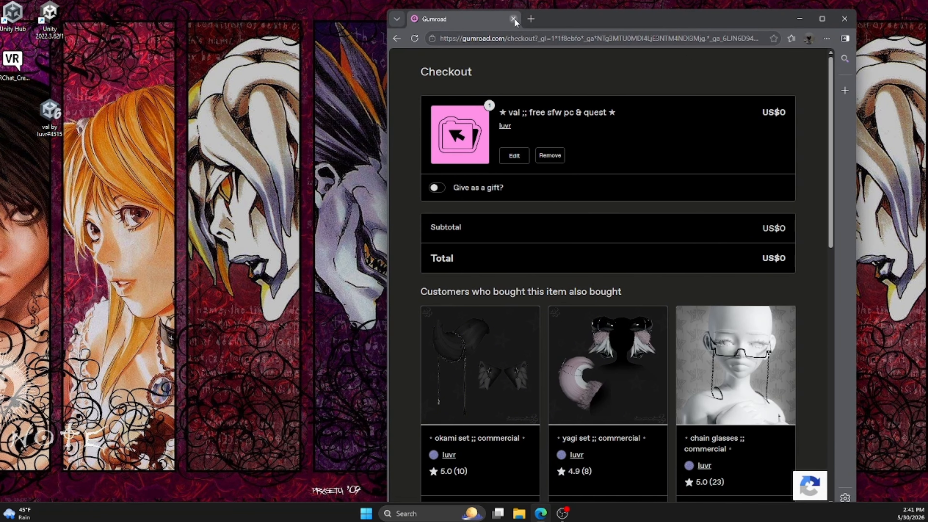
left_click(513, 18)
left_click(541, 513)
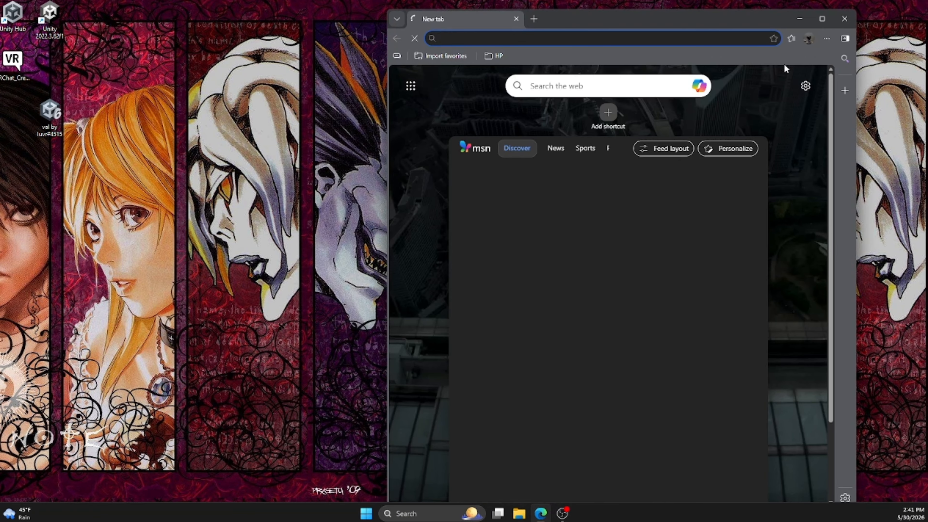
left_click(827, 38)
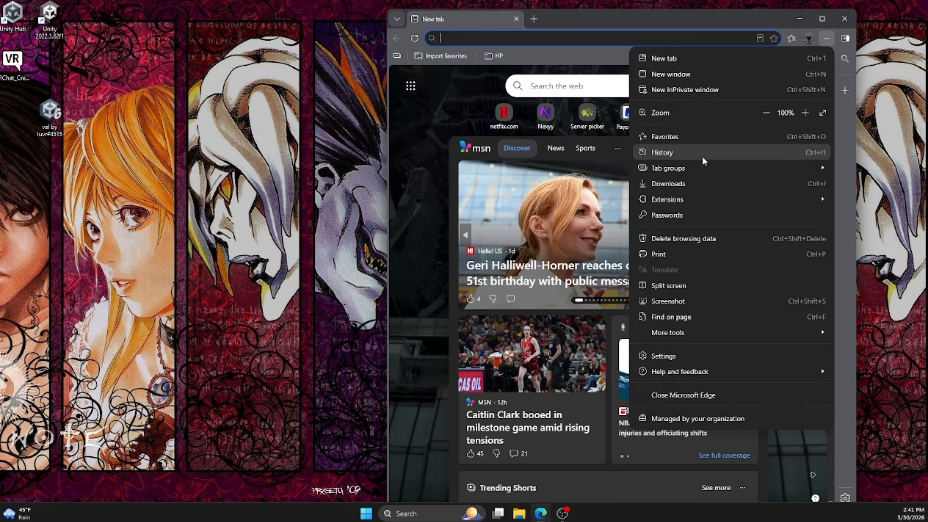
left_click(679, 184)
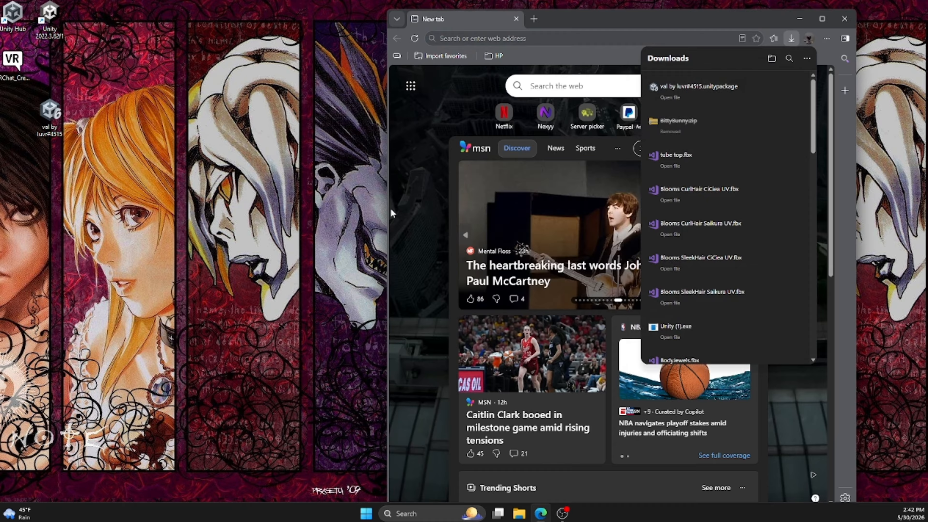
Bring the "rae by mint" project folder into view on the desktop, open it and examine its contents.
left_click_drag(1, 238, 249, 233)
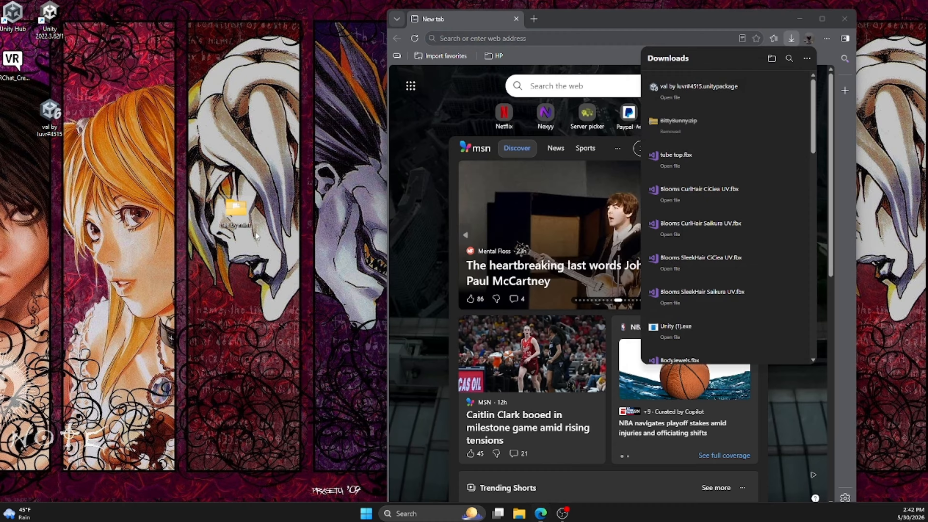
double_click(242, 221)
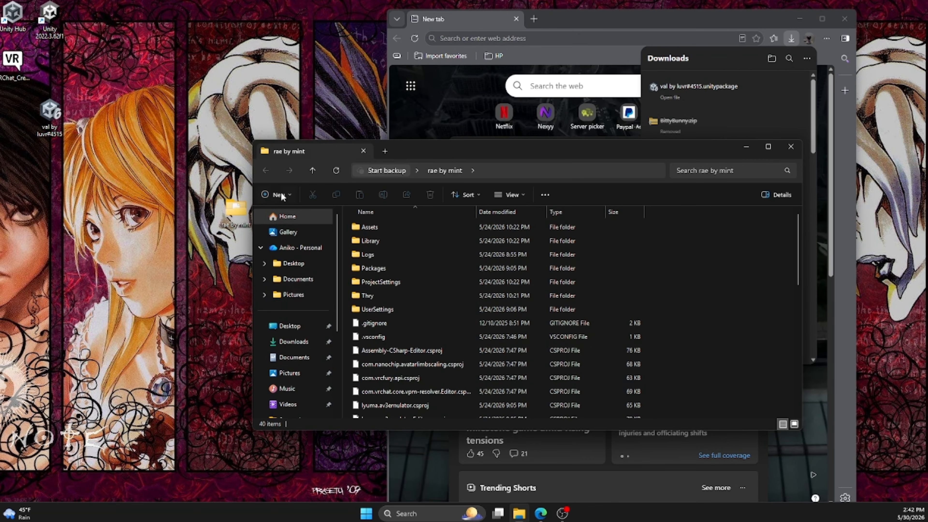
left_click_drag(498, 159, 496, 110)
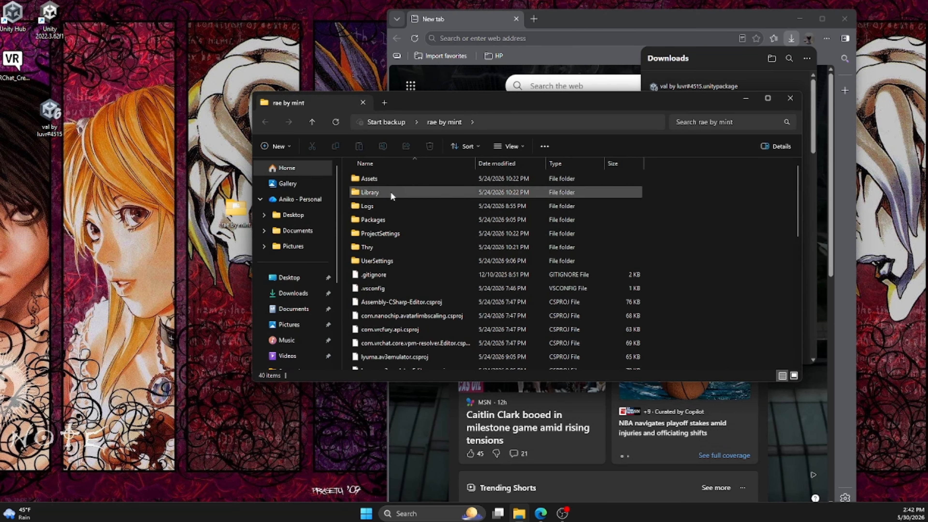
scroll(402, 289, "down", 5)
scroll(409, 298, "up", 5)
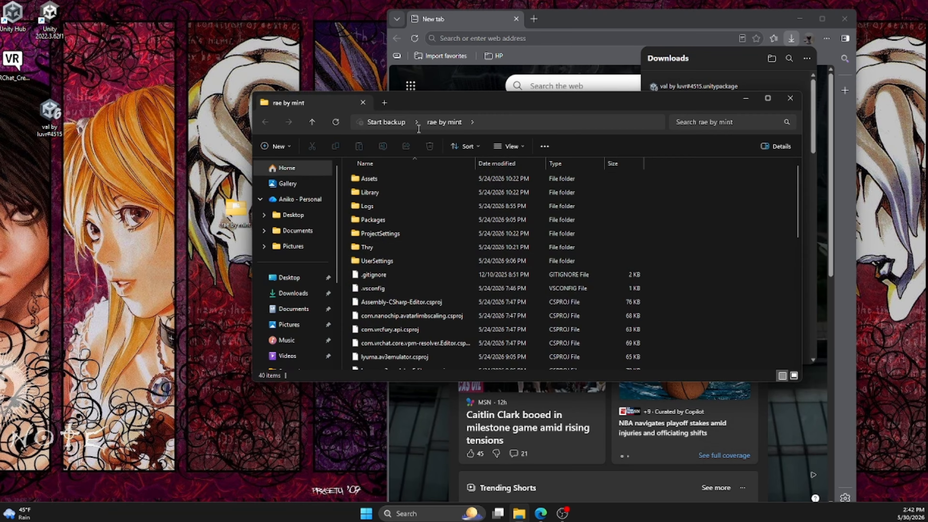
left_click_drag(420, 108, 408, 277)
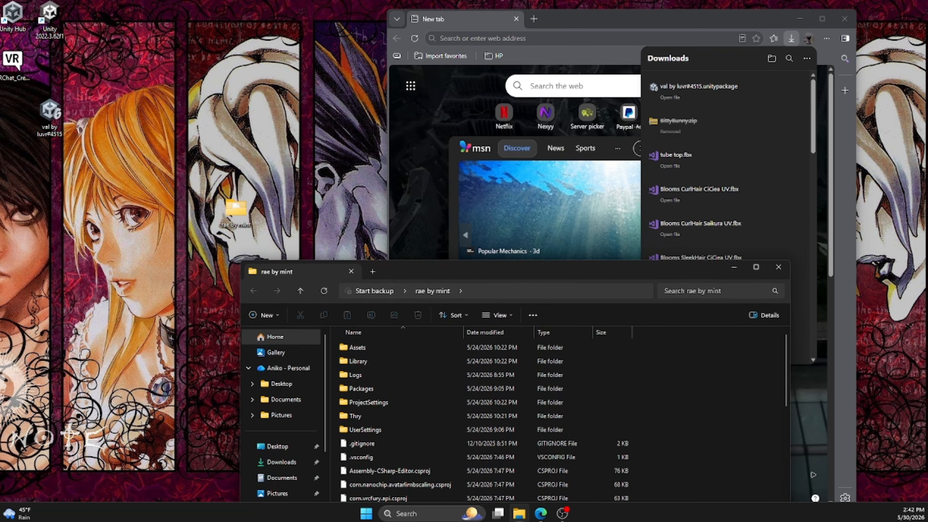
Place the "puer" project folder above "rae by mint" on the desktop, examine its contents and close both folder windows.
left_click_drag(1, 172, 236, 159)
double_click(235, 160)
scroll(443, 102, "down", 3)
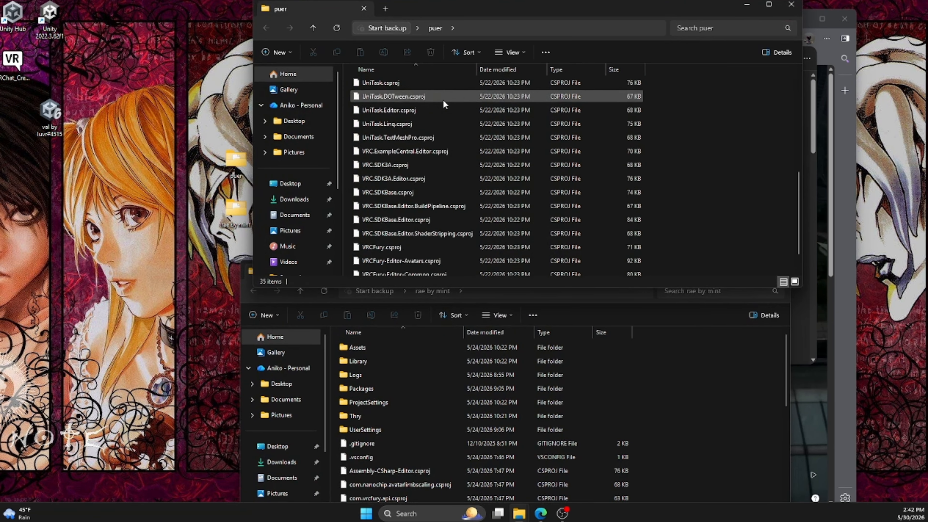
scroll(444, 105, "up", 3)
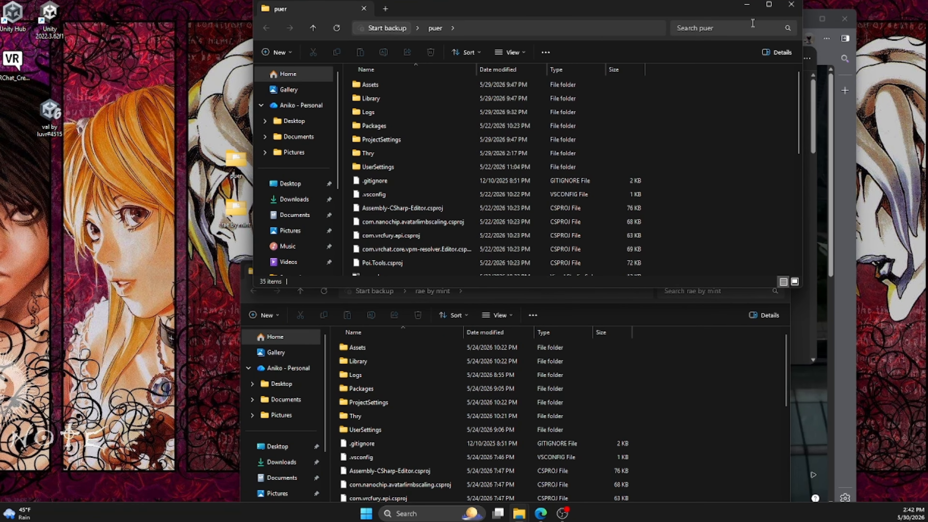
left_click(790, 4)
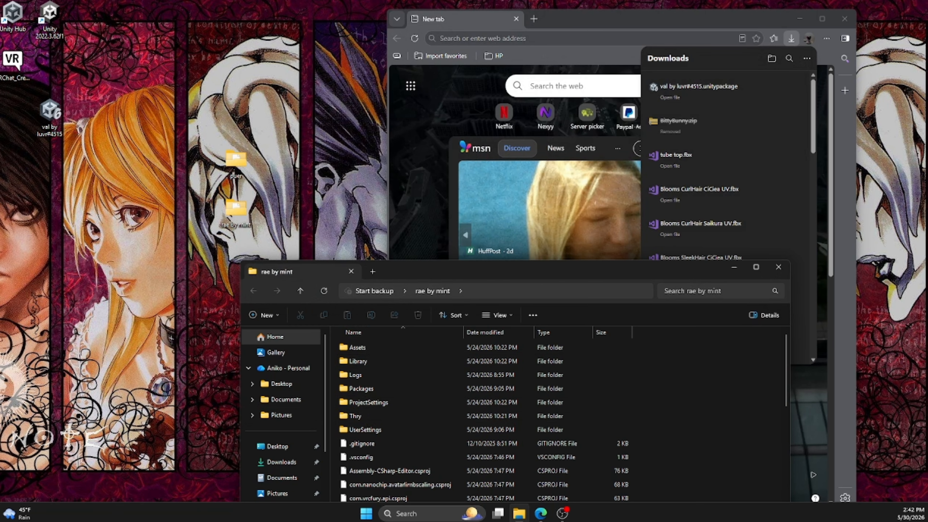
left_click_drag(0, 316, 99, 299)
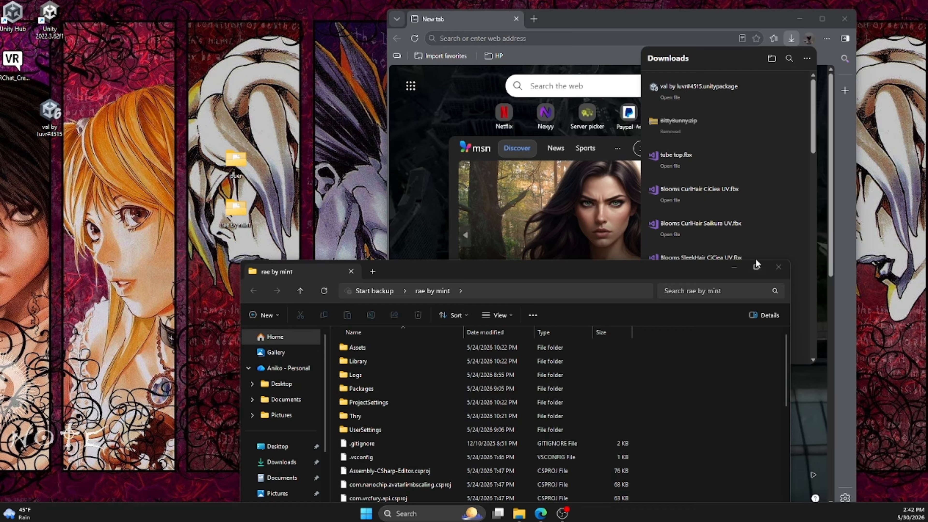
left_click(778, 267)
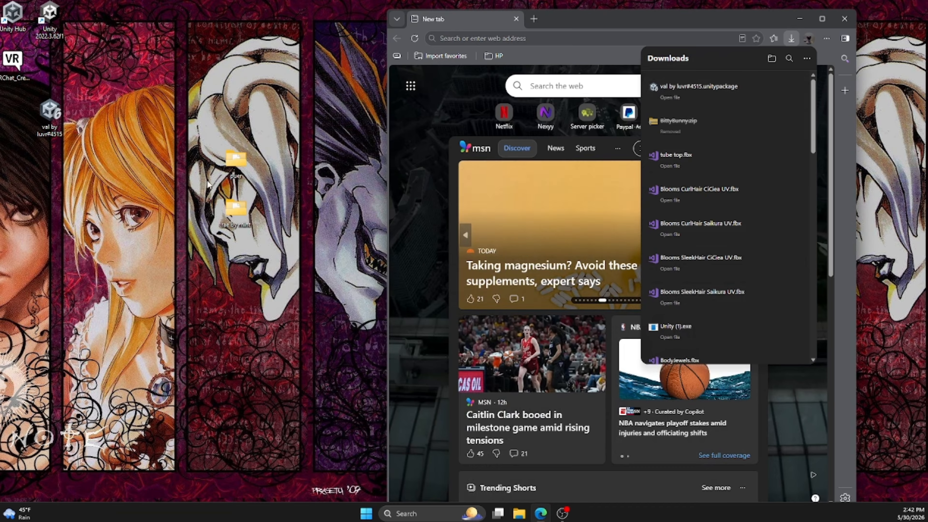
Clear the "puer" and "rae by mint" folders from the desktop view, keeping only "puer" beneath the val package.
left_click_drag(207, 130, 273, 230)
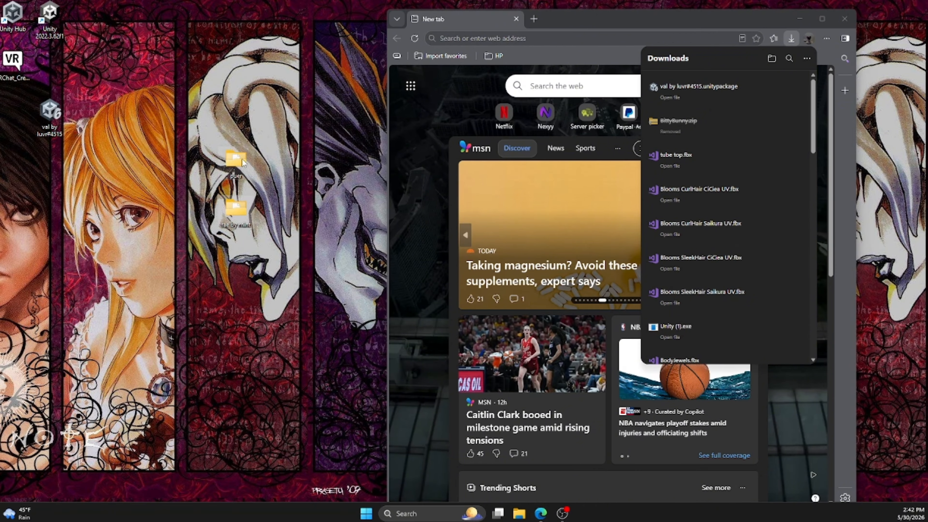
left_click_drag(234, 172, 91, 184)
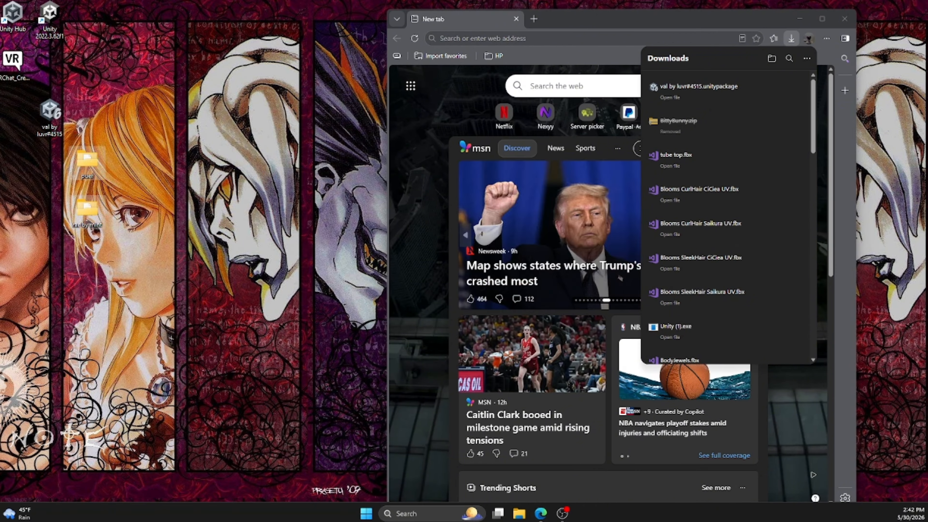
key("Delete")
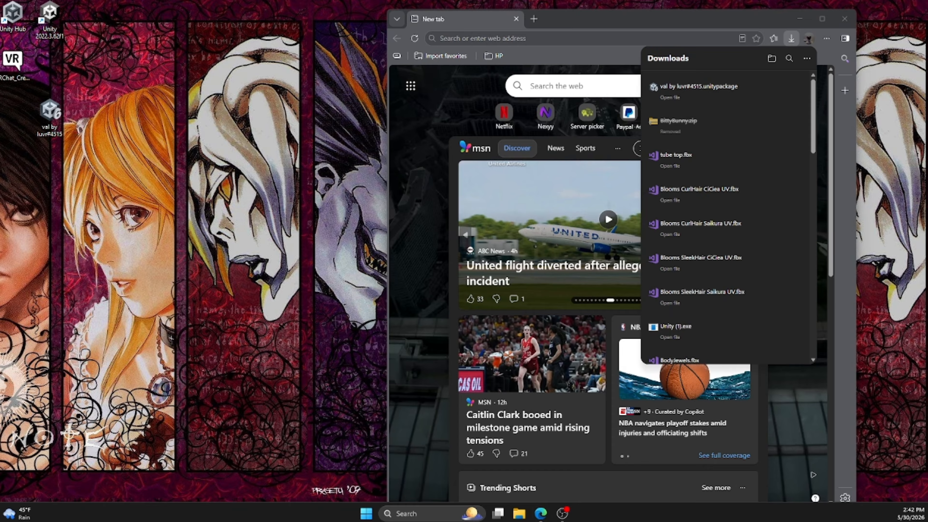
key("ctrl+z")
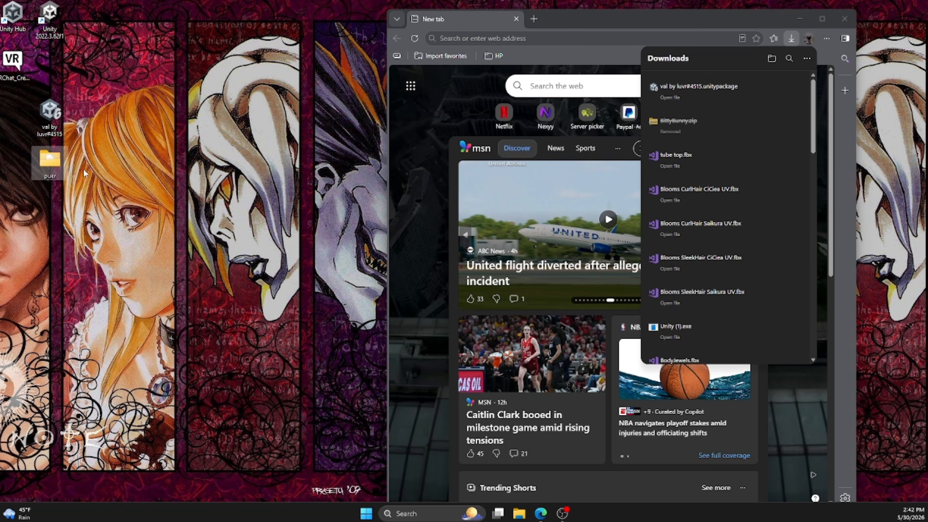
Close the browser, accept the license agreement in the VRChat Creator Companion setup and continue the installation.
left_click(844, 19)
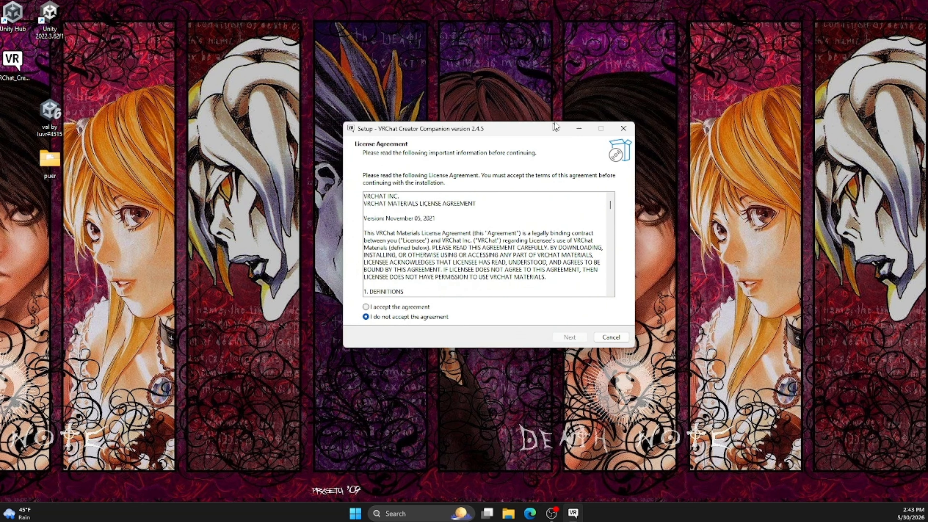
left_click(404, 302)
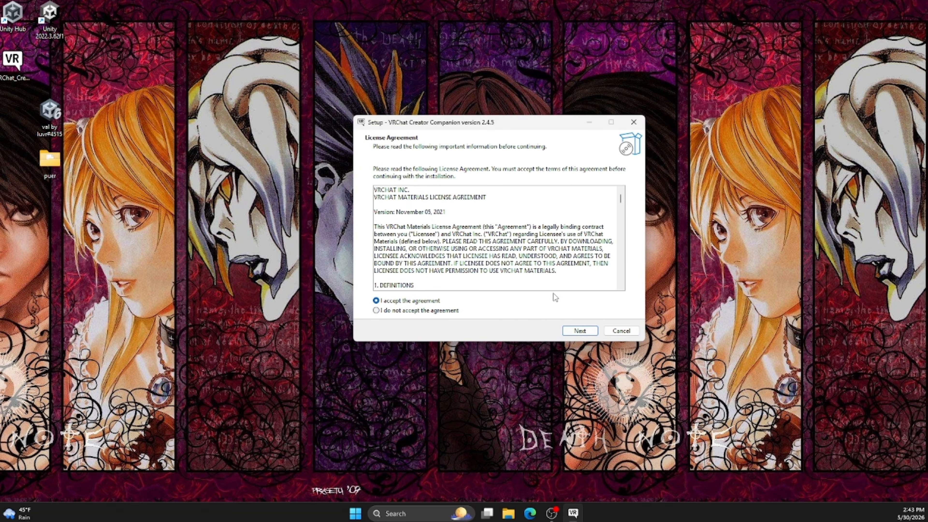
left_click(579, 331)
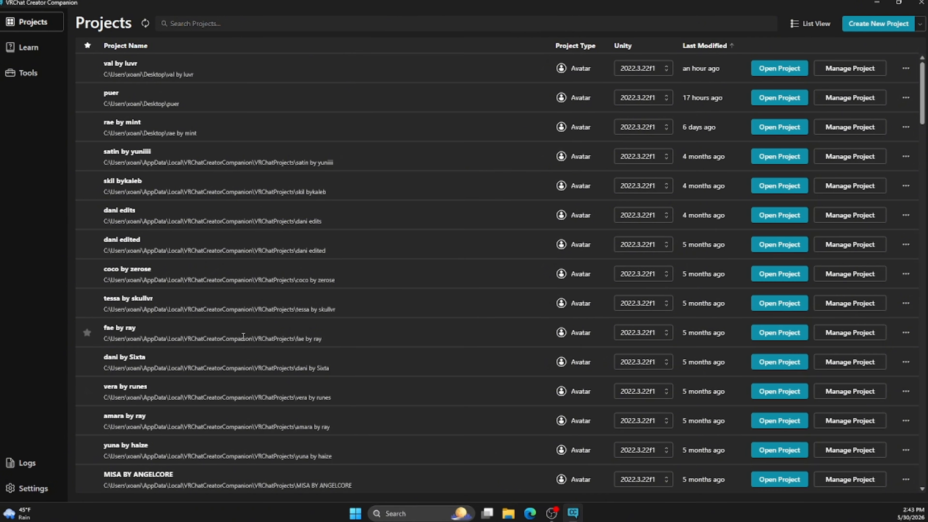
Shrink the Creator Companion window to reveal the desktop, and examine the contents of the "puer" project folder.
double_click(147, 7)
left_click_drag(41, 217, 351, 209)
left_click_drag(566, 36, 506, 13)
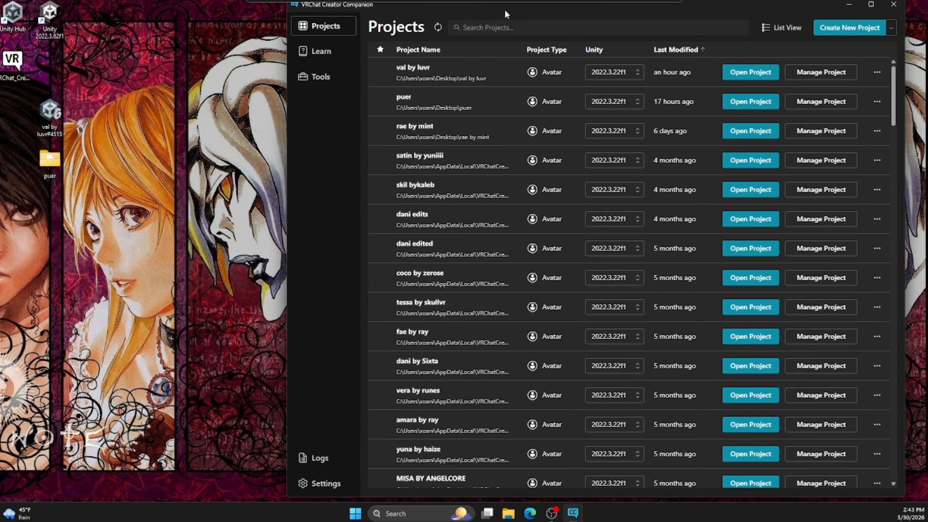
double_click(50, 159)
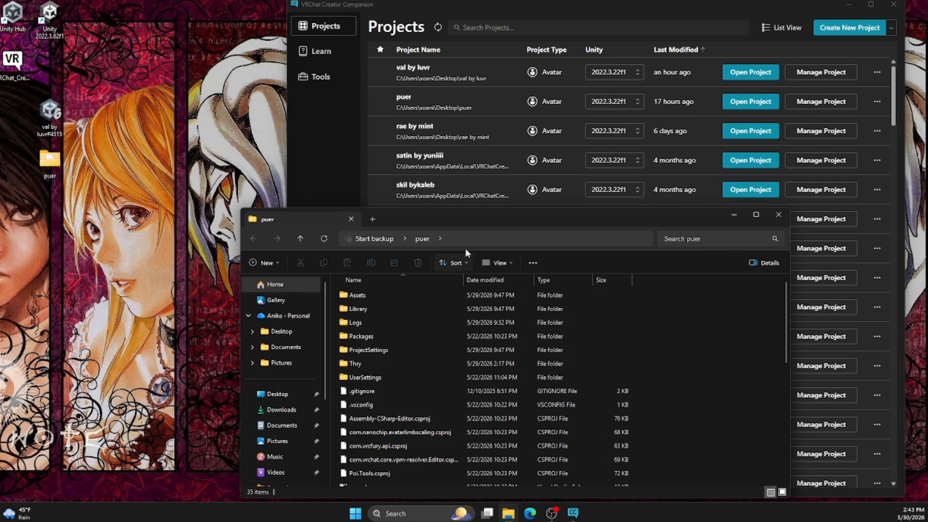
left_click_drag(457, 217, 350, 89)
scroll(270, 219, "down", 6)
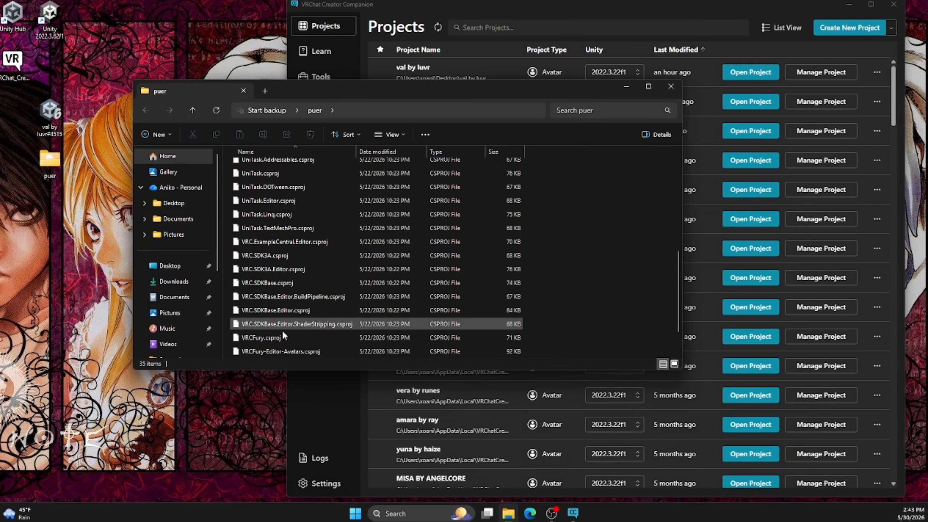
scroll(287, 334, "up", 6)
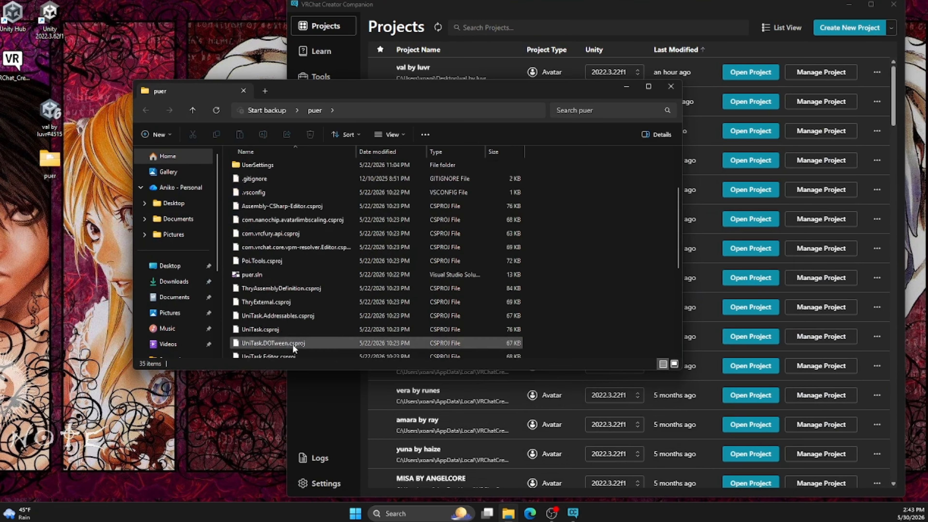
left_click(674, 86)
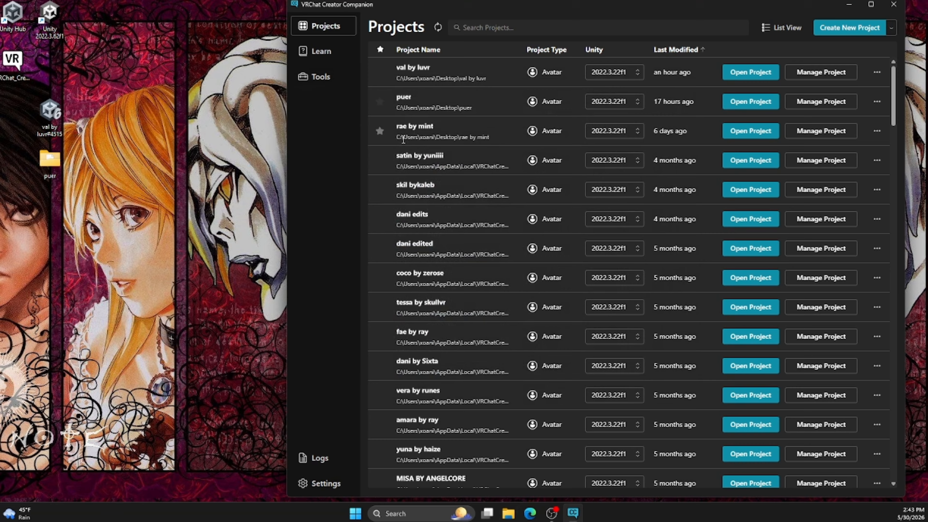
Choose the desktop's "puer" folder as an existing project to add, then dismiss the folder selection.
left_click(892, 29)
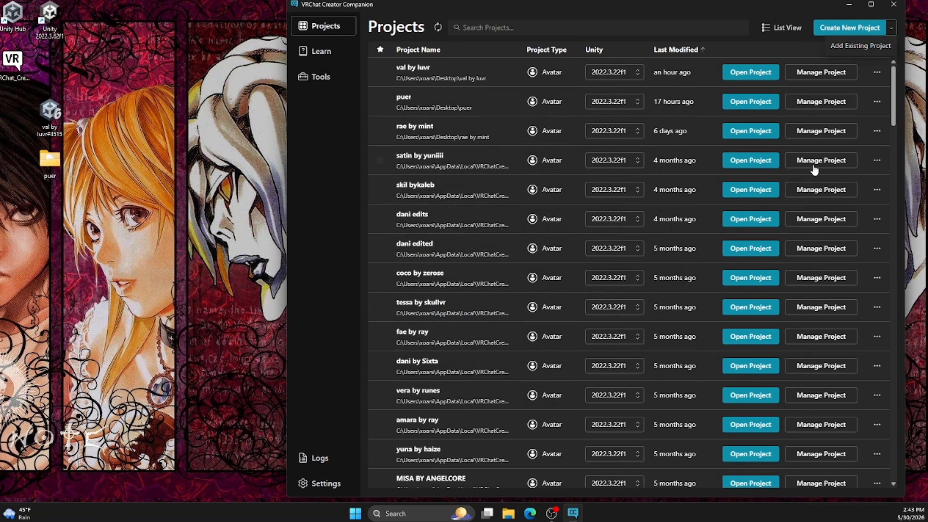
left_click(849, 47)
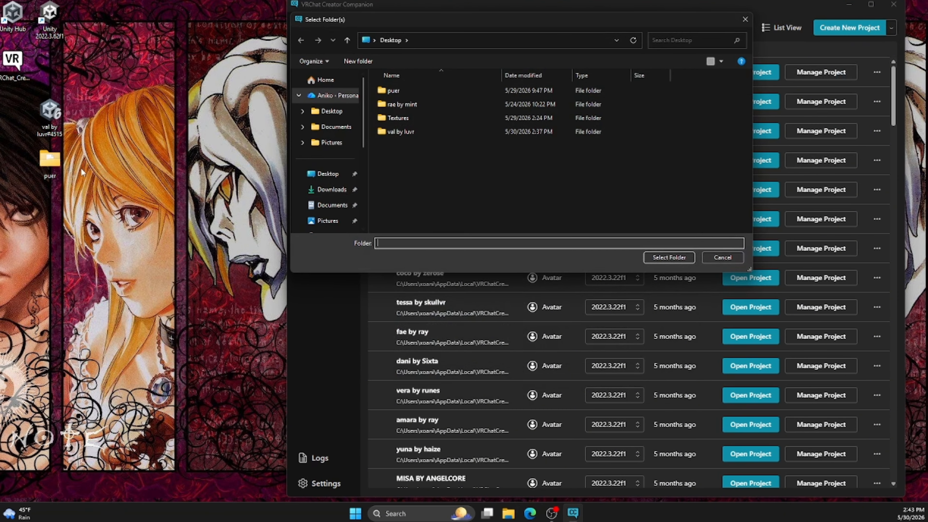
left_click_drag(50, 161, 415, 82)
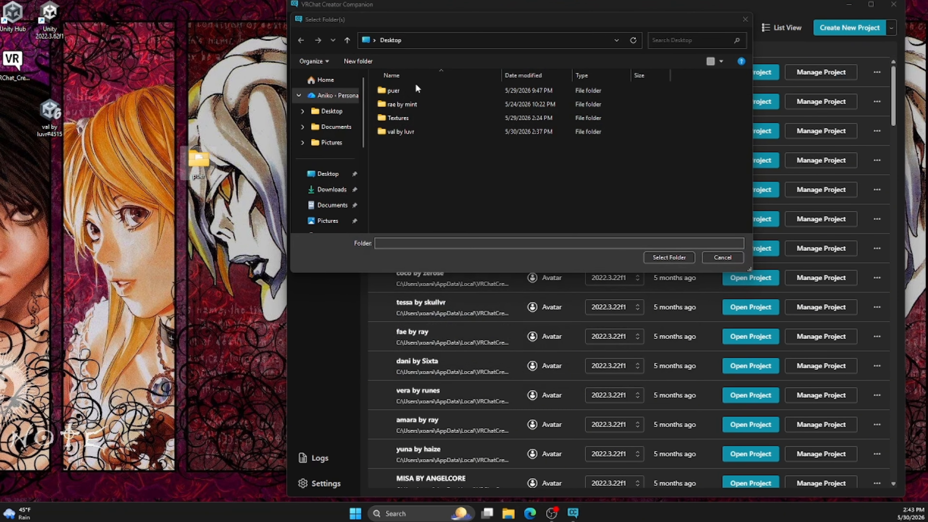
left_click(415, 91)
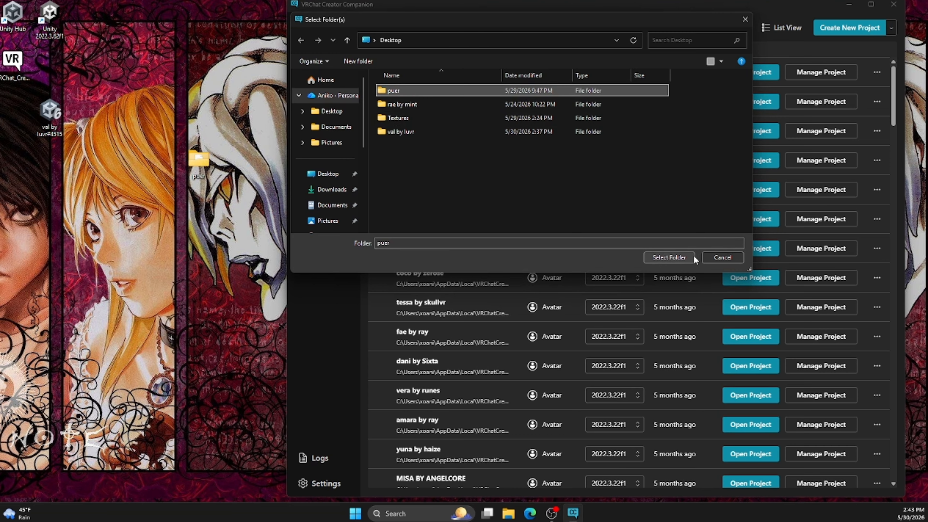
left_click(745, 19)
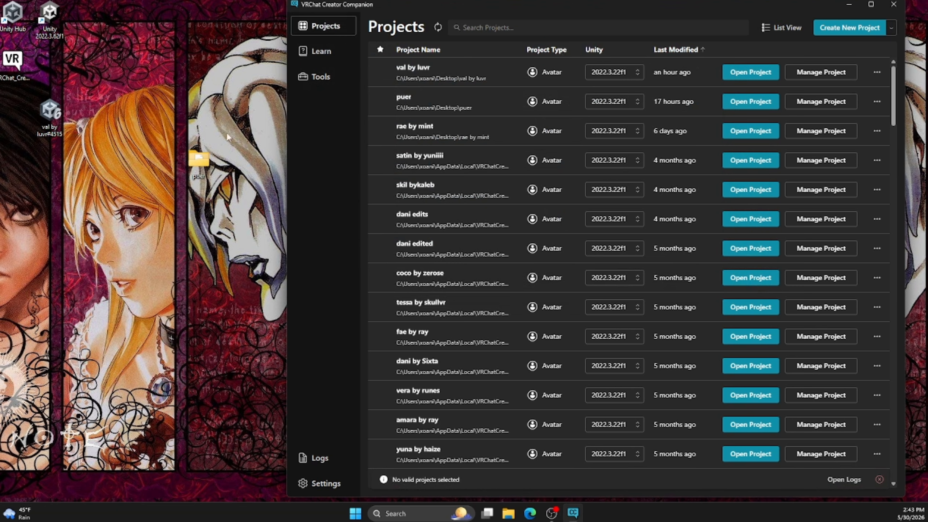
Move the "puer" folder out of the desktop view and maximize the Creator Companion window.
left_click_drag(200, 161, 2, 272)
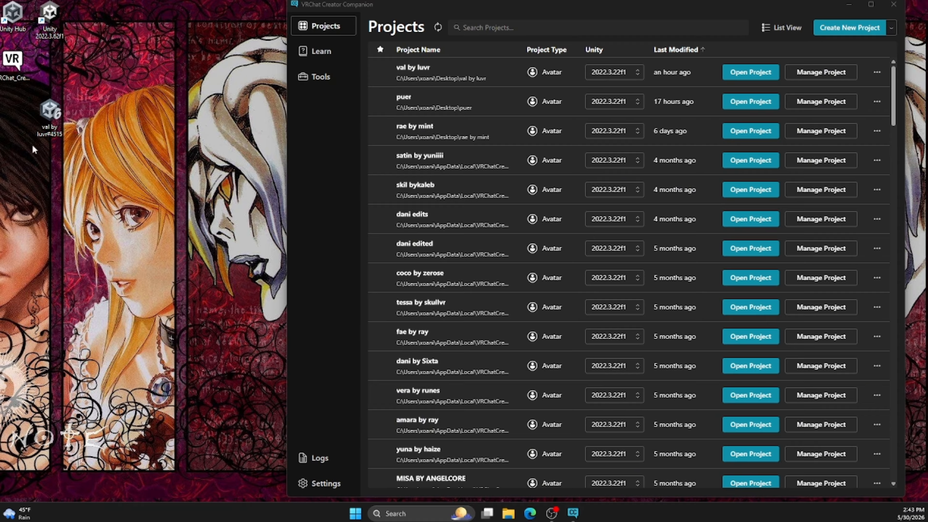
left_click_drag(48, 115, 15, 164)
left_click_drag(564, 14, 486, 19)
double_click(488, 8)
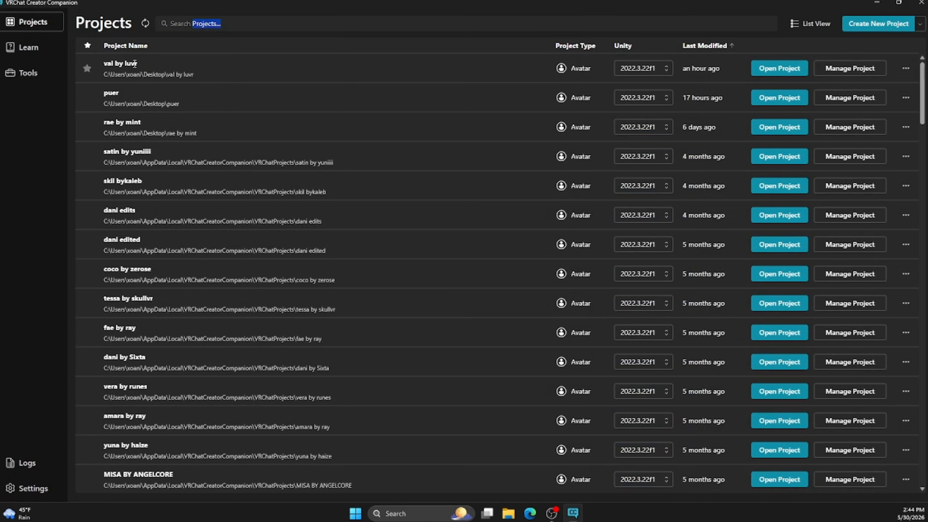
Start a new project from the Unity 2022 Avatar Project template and clear its default name.
left_click(857, 24)
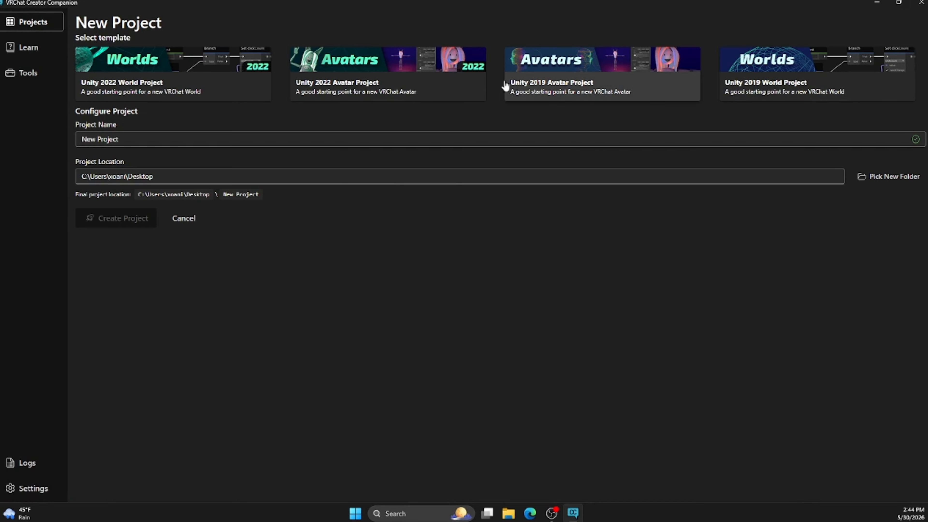
left_click(331, 88)
left_click_drag(132, 143, 70, 150)
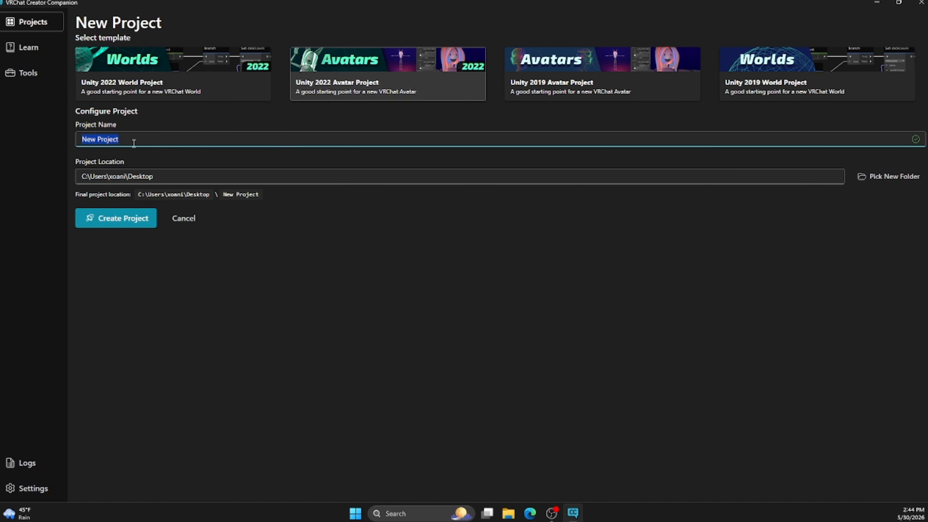
key("BackSpace")
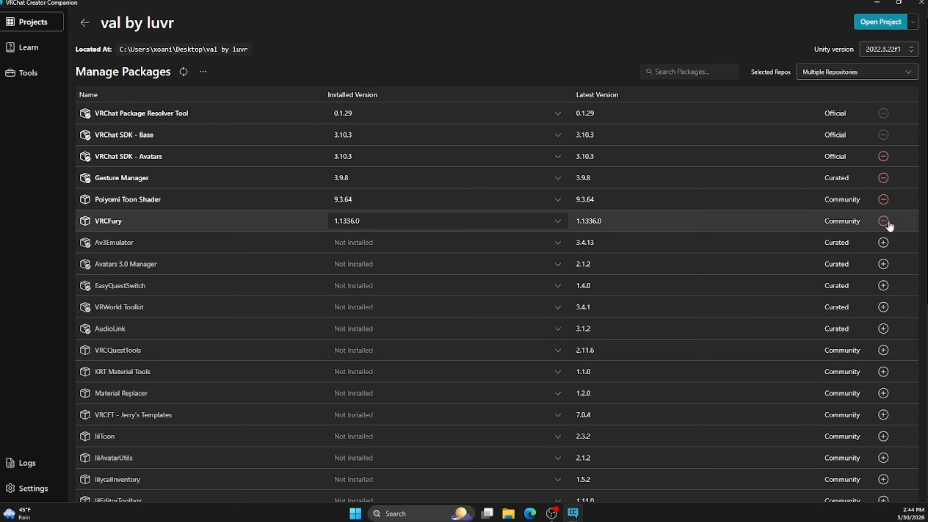
Examine the "val by luvr" project's package list, especially the VRChat Package Resolver Tool and the VRChat SDK Base and Avatars packages.
scroll(106, 97, "down", 1)
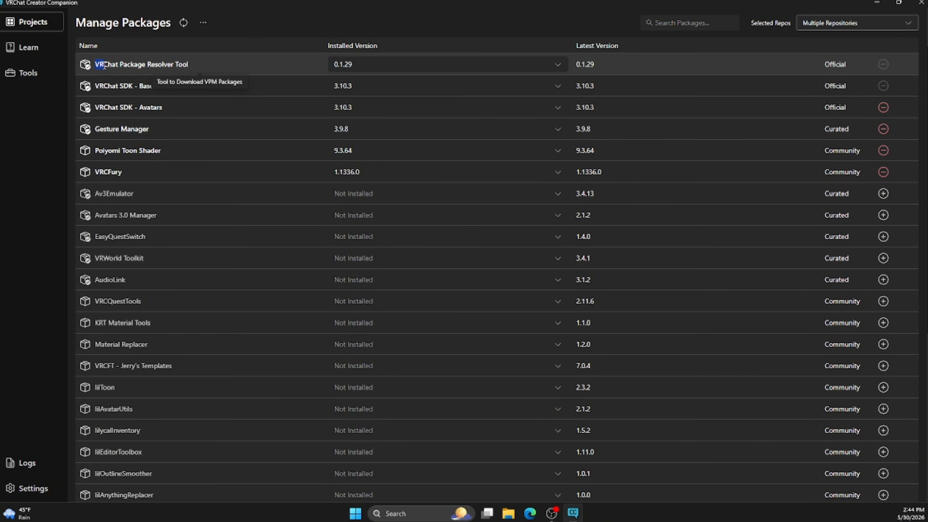
left_click_drag(94, 65, 150, 69)
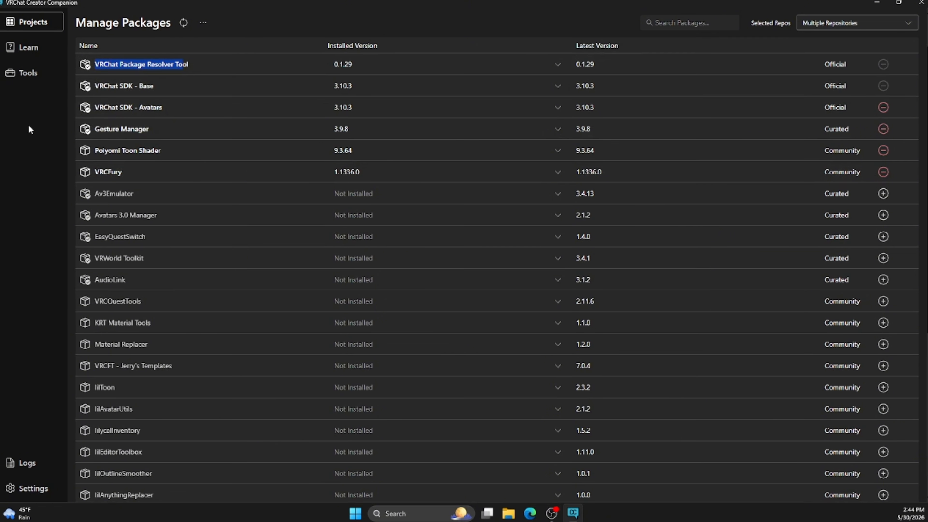
left_click_drag(160, 87, 81, 112)
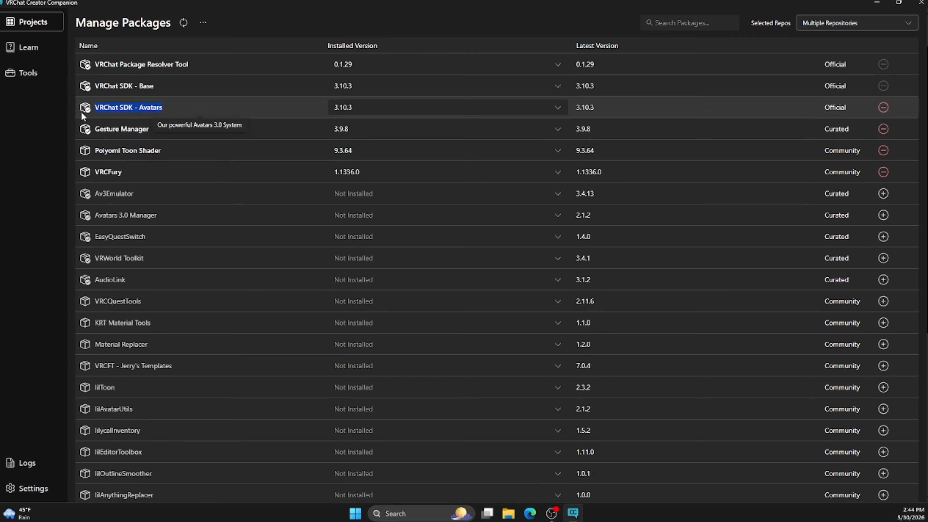
left_click(52, 117)
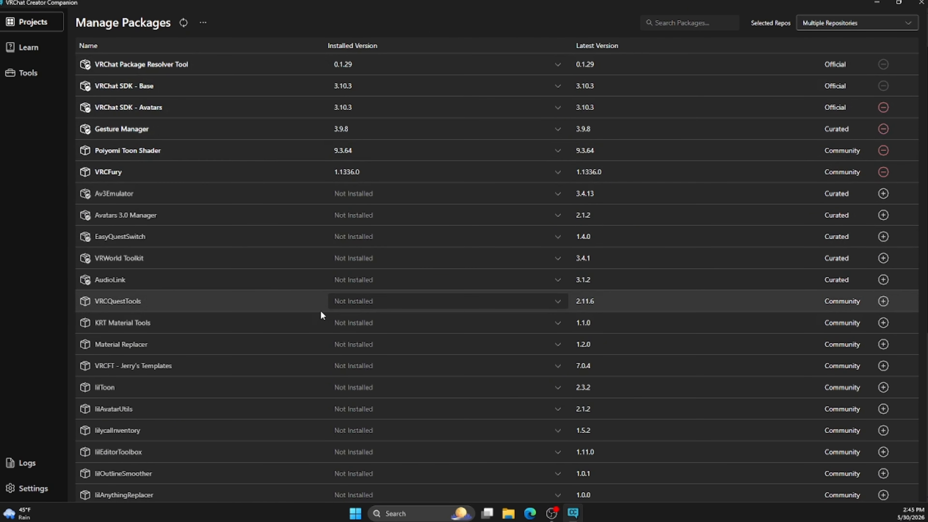
scroll(149, 141, "down", 2)
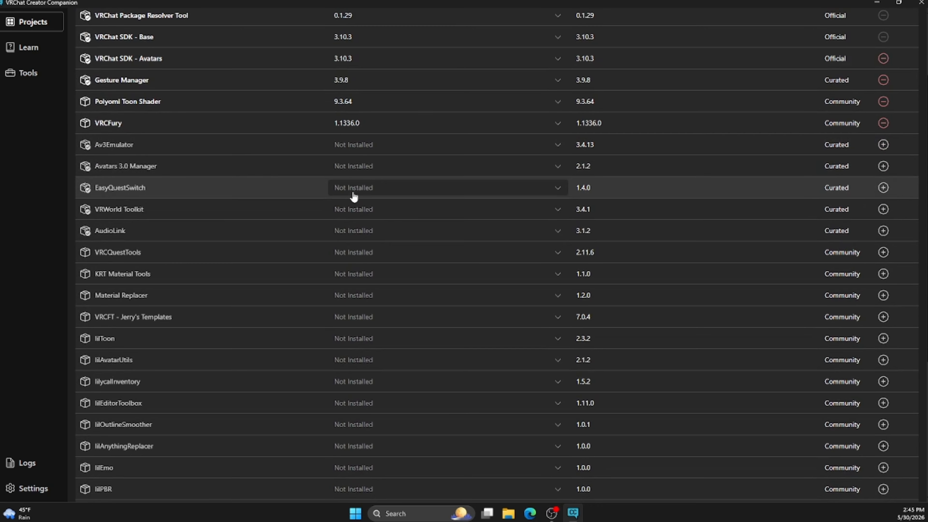
scroll(162, 323, "up", 3)
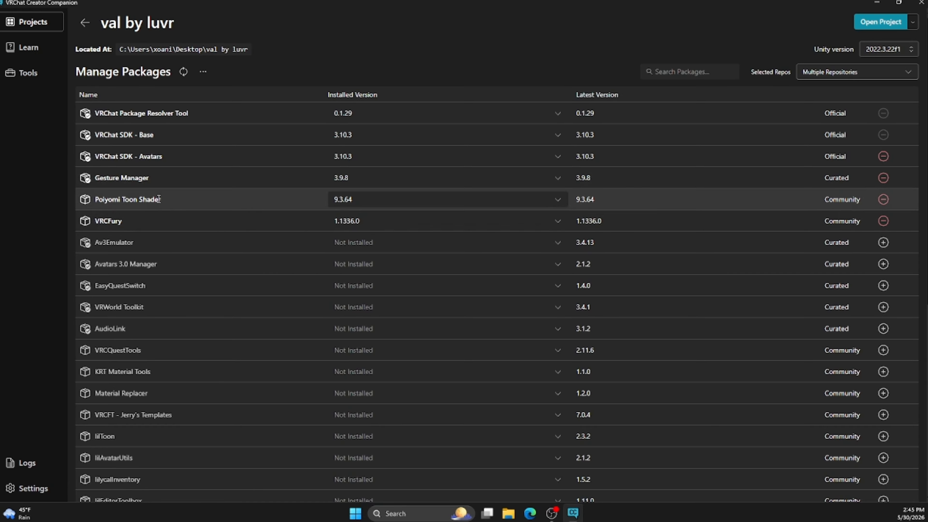
Check the Poiyomi Toon Shader, Gesture Manager, VRCFury and VRCFT - Jerry's Templates entries in the package list.
left_click_drag(166, 200, 101, 202)
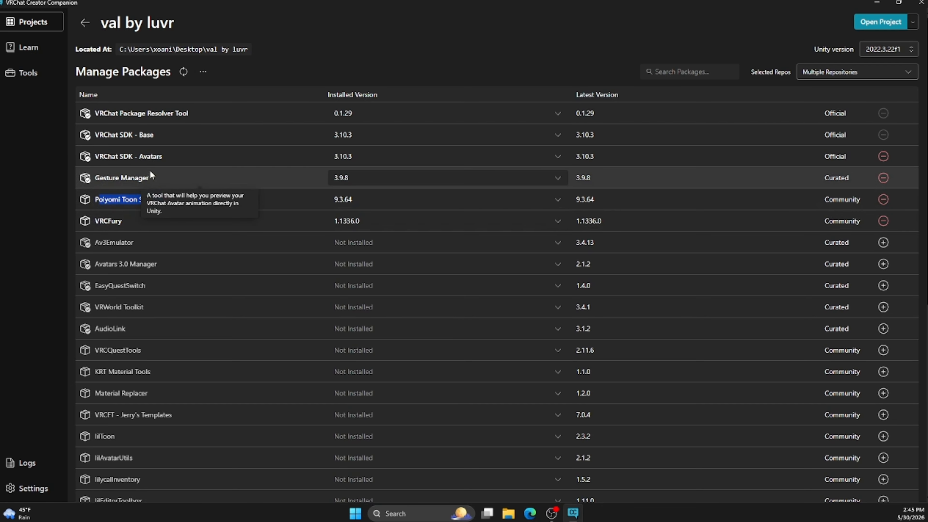
left_click_drag(150, 177, 109, 178)
left_click_drag(122, 221, 55, 221)
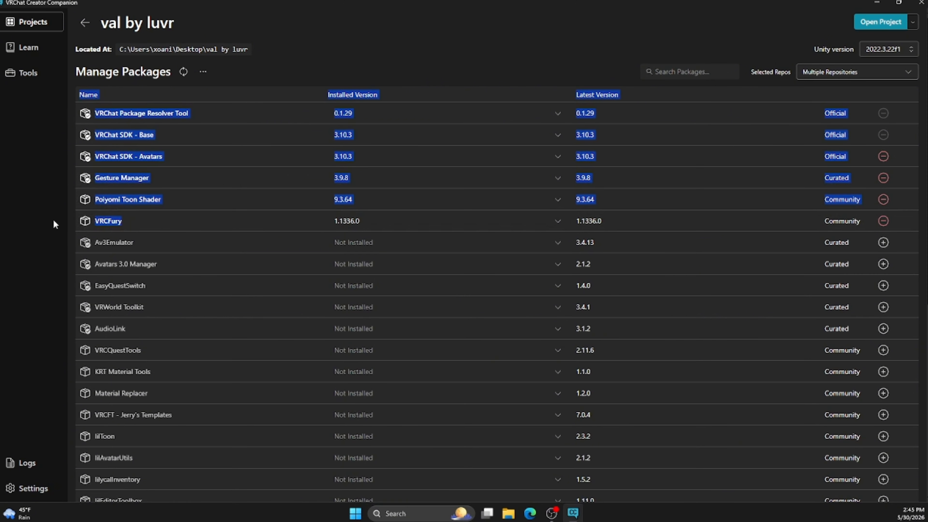
left_click(35, 219)
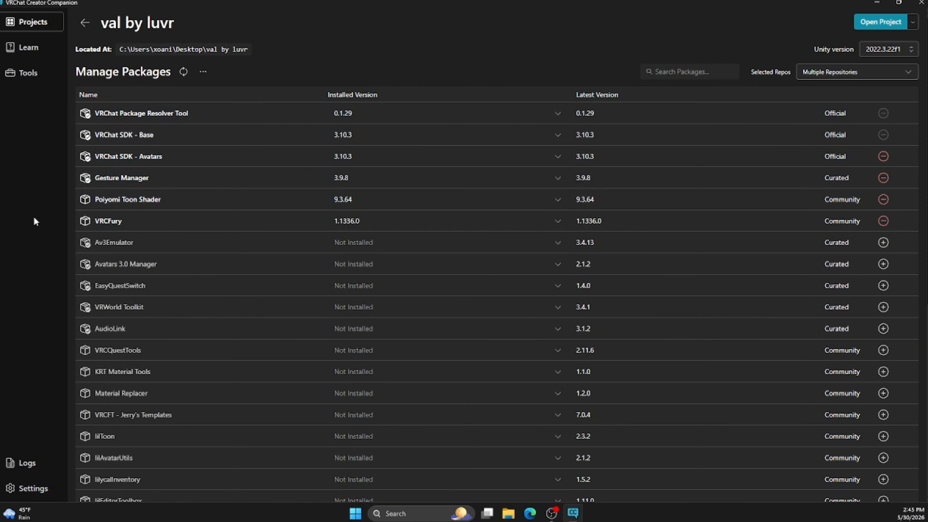
scroll(203, 296, "down", 4)
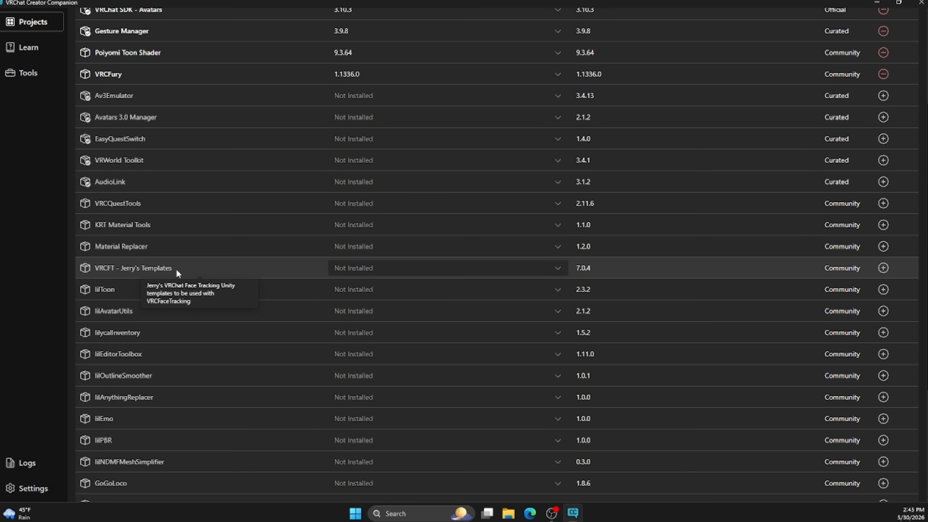
left_click_drag(176, 269, 97, 270)
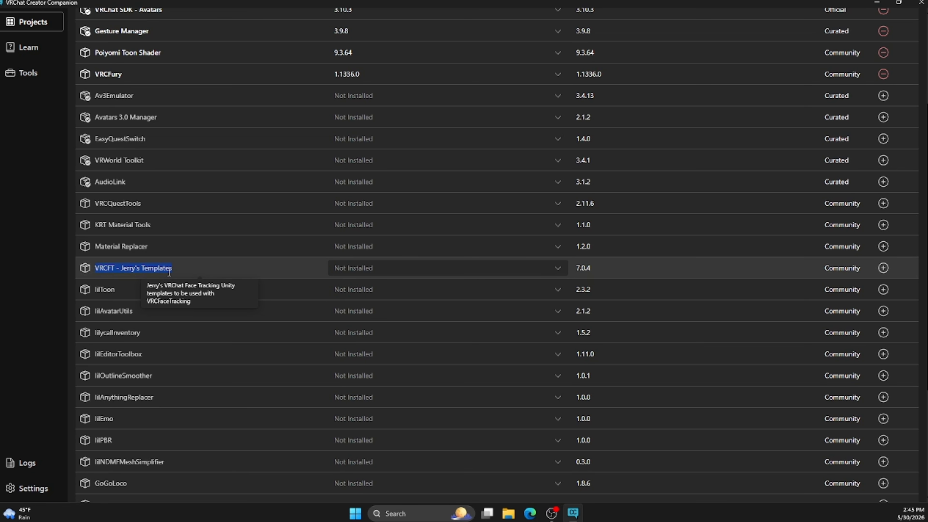
scroll(200, 272, "up", 4)
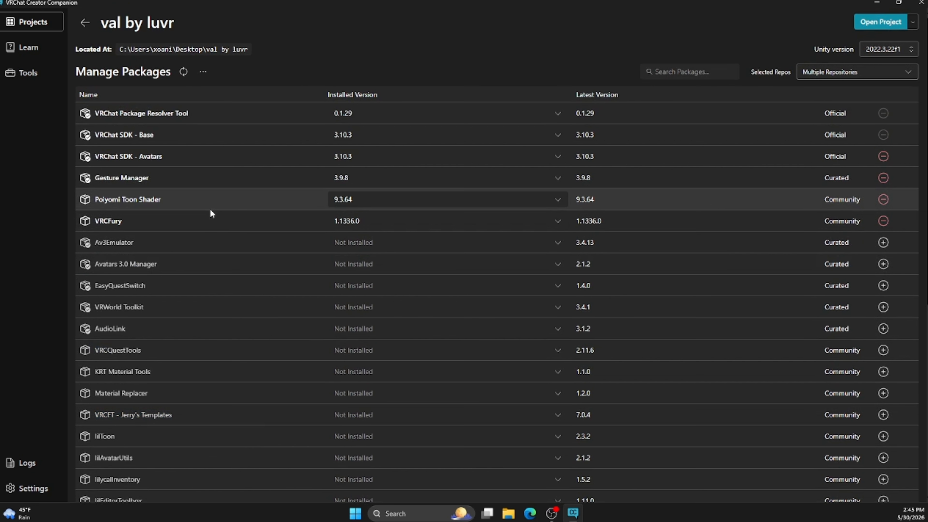
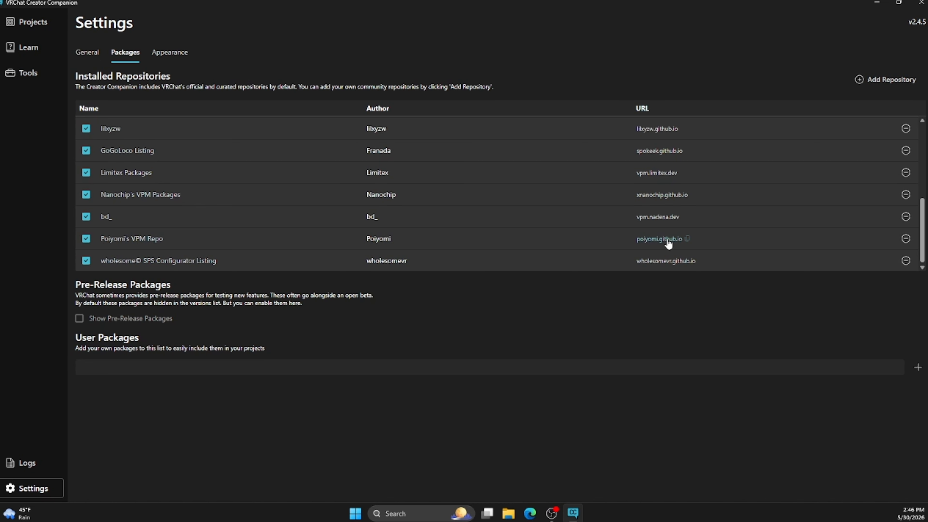
Review the installed community repositories and their URLs, and bring up the listing URL entry for adding a new repository.
mouse_move(649, 247)
scroll(438, 124, "up", 6)
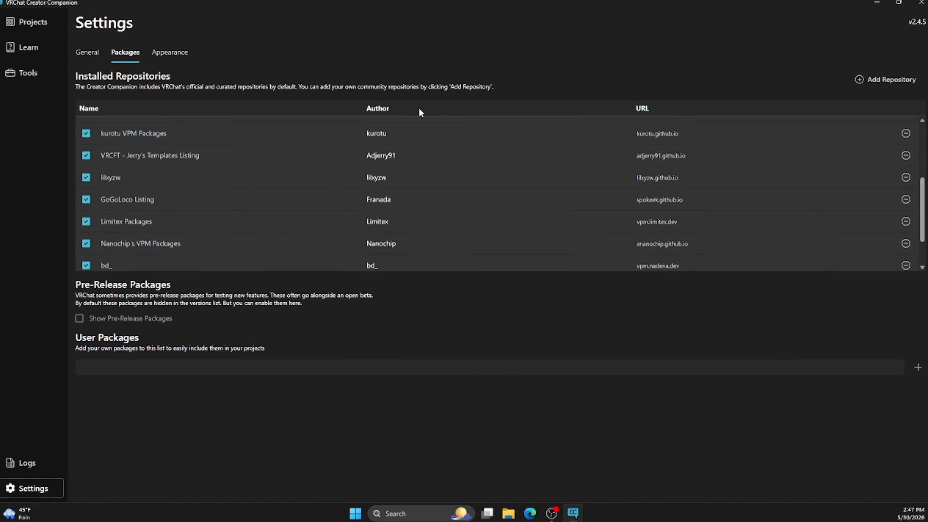
scroll(632, 160, "down", 4)
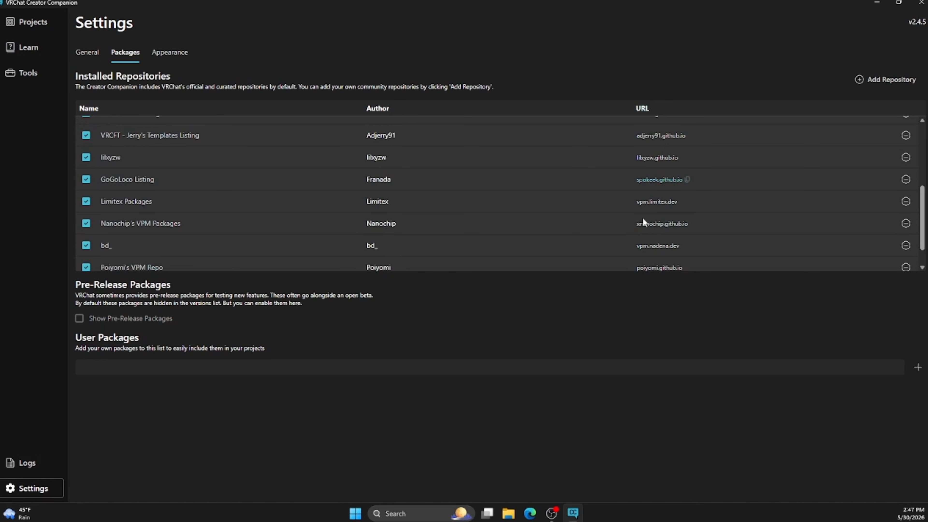
scroll(661, 205, "up", 3)
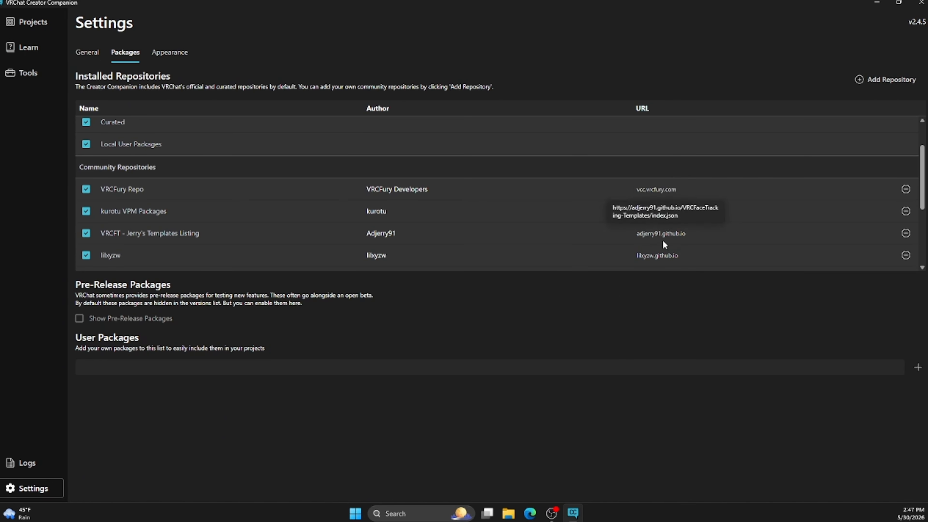
left_click(859, 81)
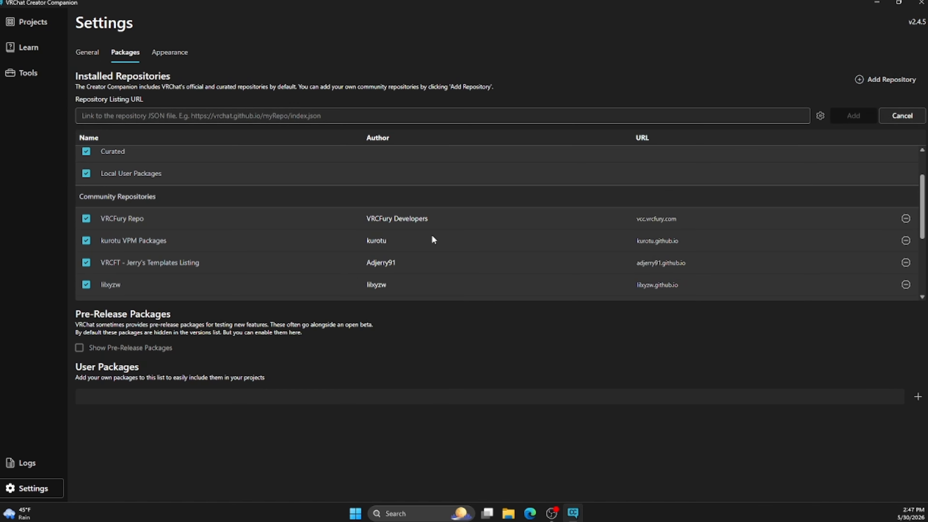
left_click(162, 121)
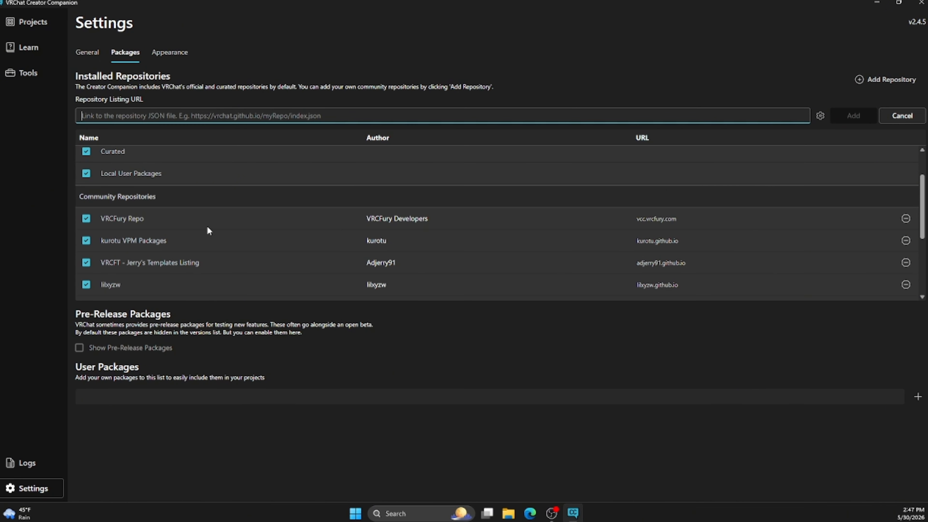
Return to the "val by luvr" project's package management and add VRCFT - Jerry's Templates 7.0.4.
left_click(31, 21)
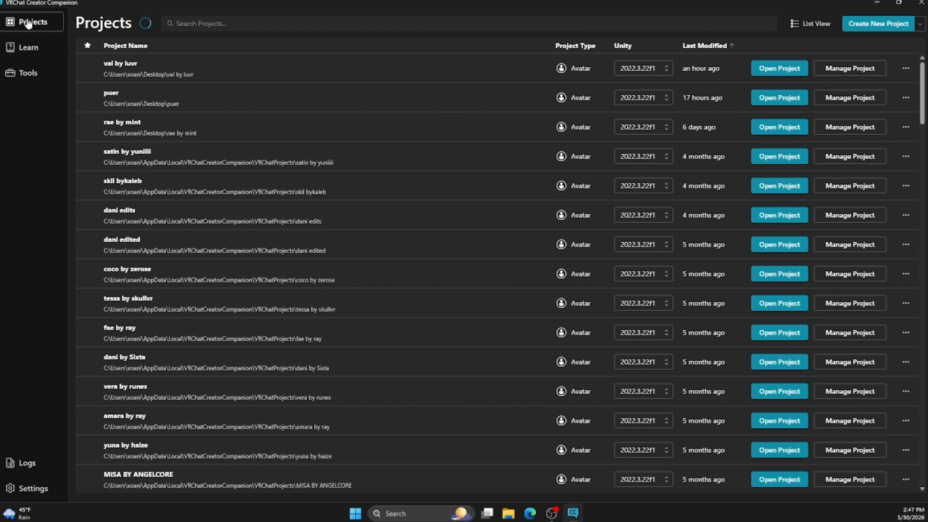
left_click(842, 70)
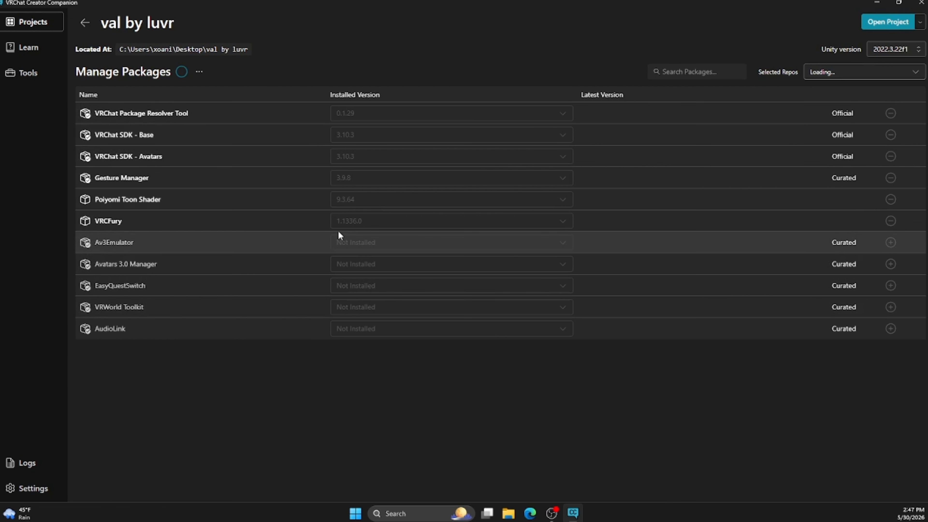
scroll(248, 351, "down", 3)
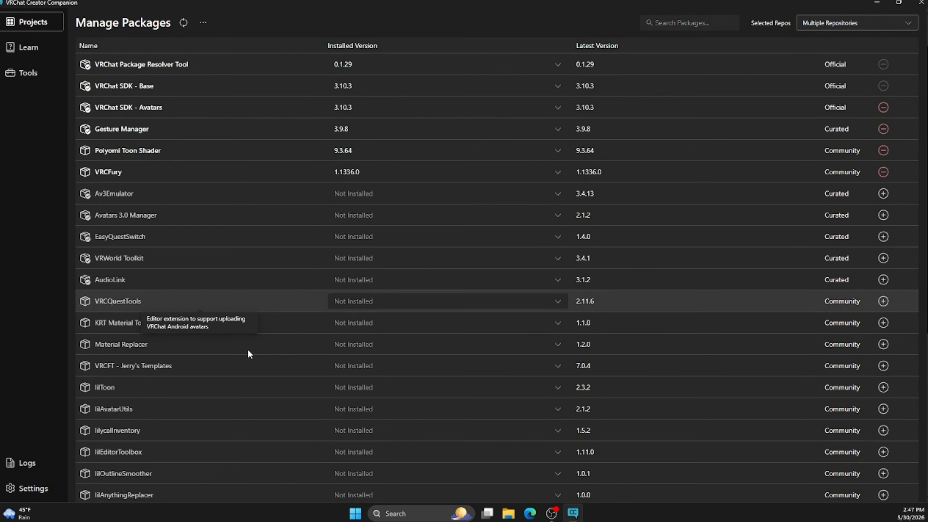
scroll(248, 349, "down", 3)
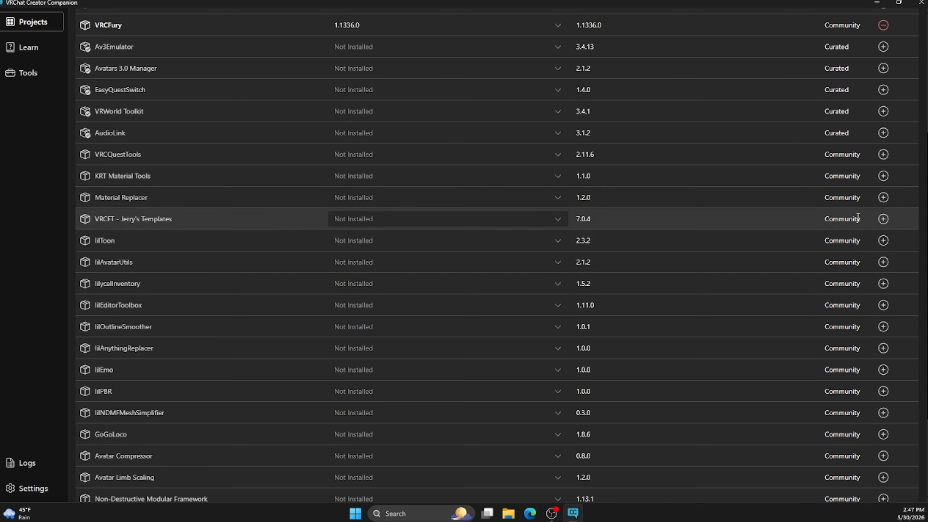
scroll(677, 414, "up", 5)
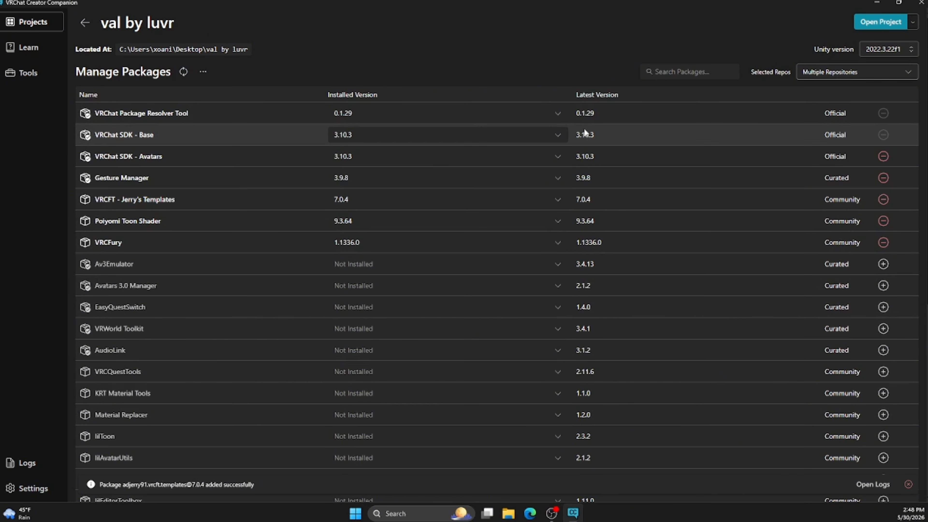
Shrink the Creator Companion window, open the "val by luvr" project in Unity and close the Creator Companion.
double_click(555, 5)
left_click(713, 41)
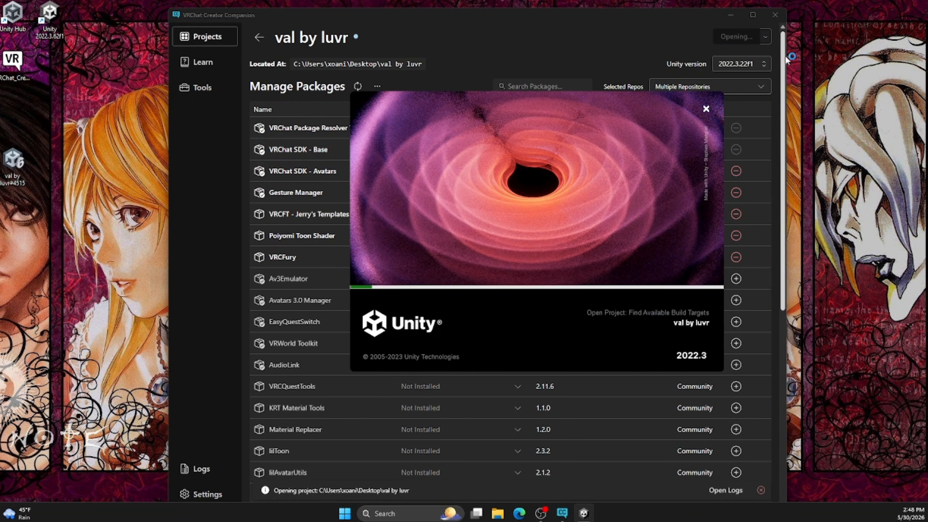
left_click(776, 17)
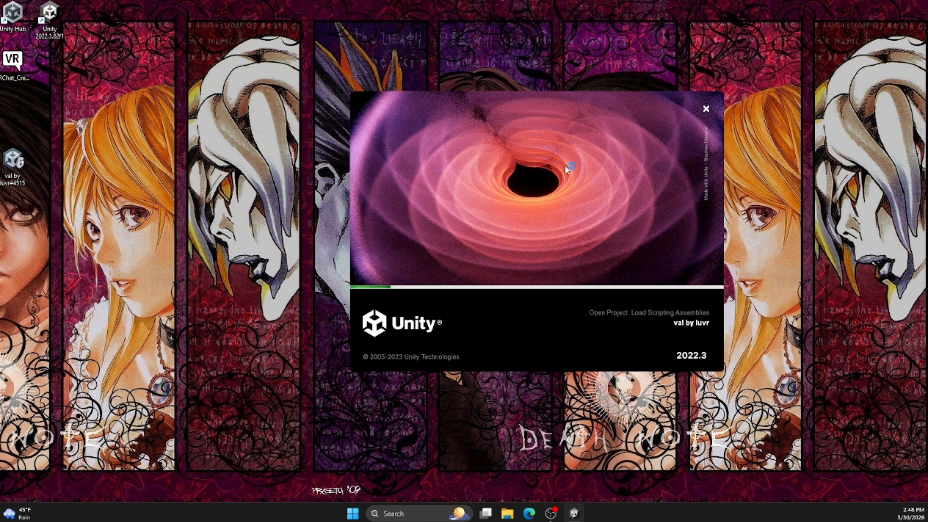
left_click_drag(449, 222, 352, 213)
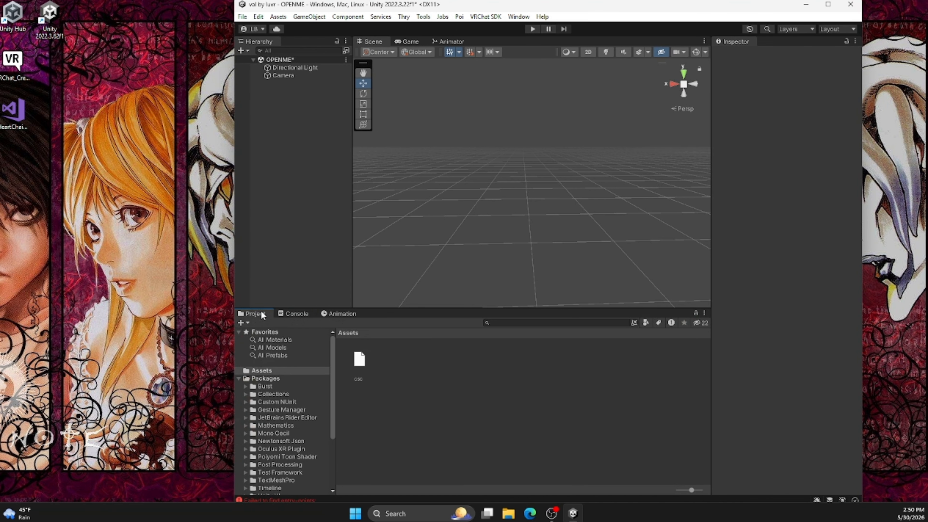
Import the desktop's "val by luvr" Unity package into the project's Assets with all items included.
left_click(197, 271)
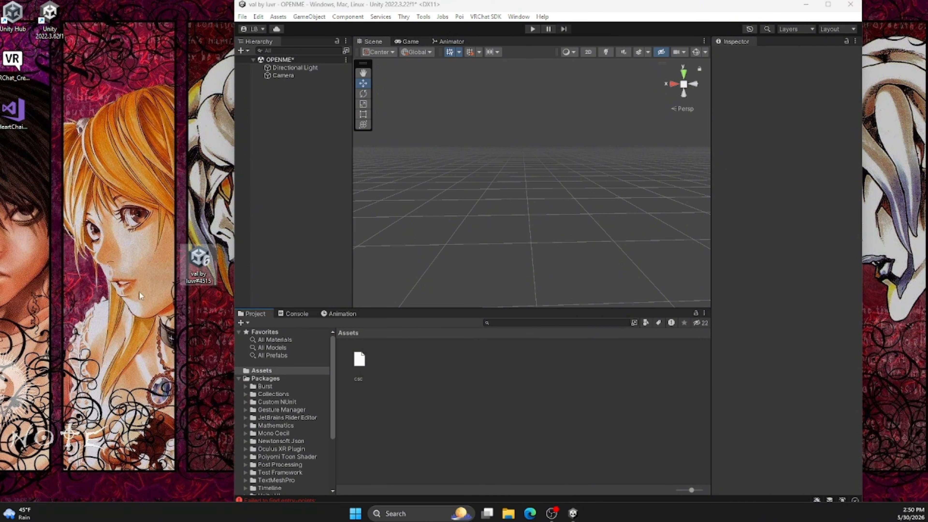
left_click_drag(202, 263, 381, 430)
left_click_drag(384, 363, 382, 360)
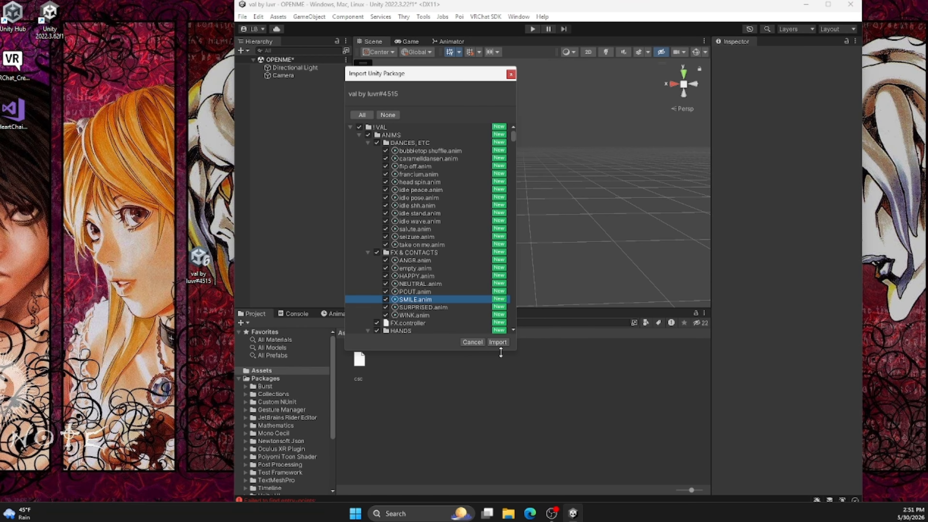
left_click(499, 343)
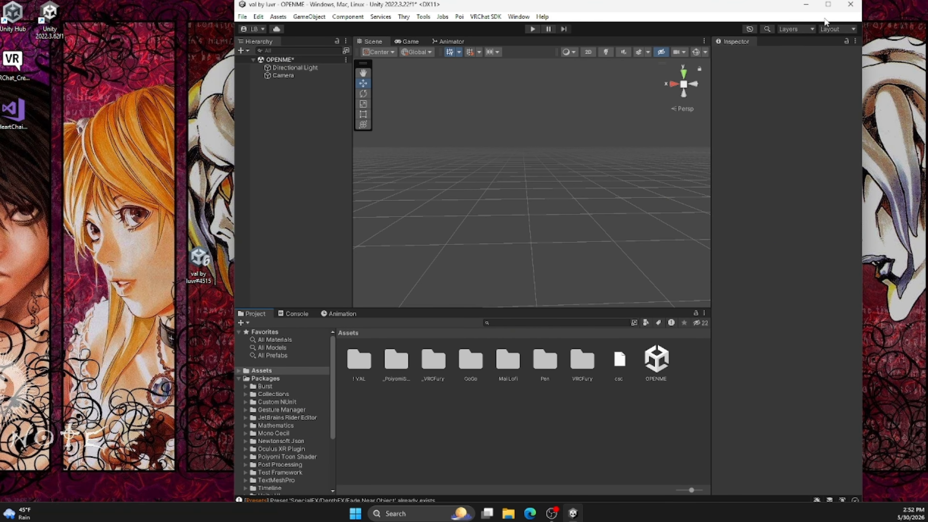
Maximize the Unity editor and open the OPENME scene from Assets.
left_click(827, 4)
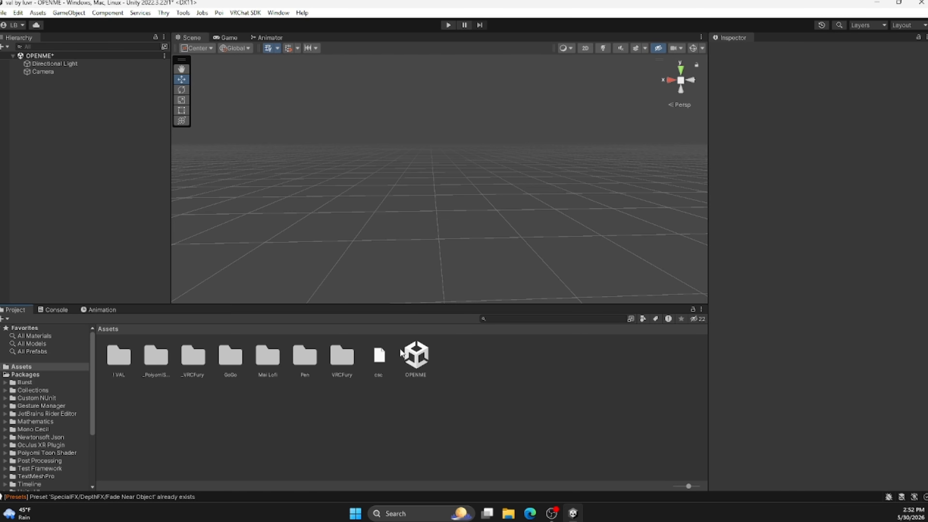
left_click(121, 358)
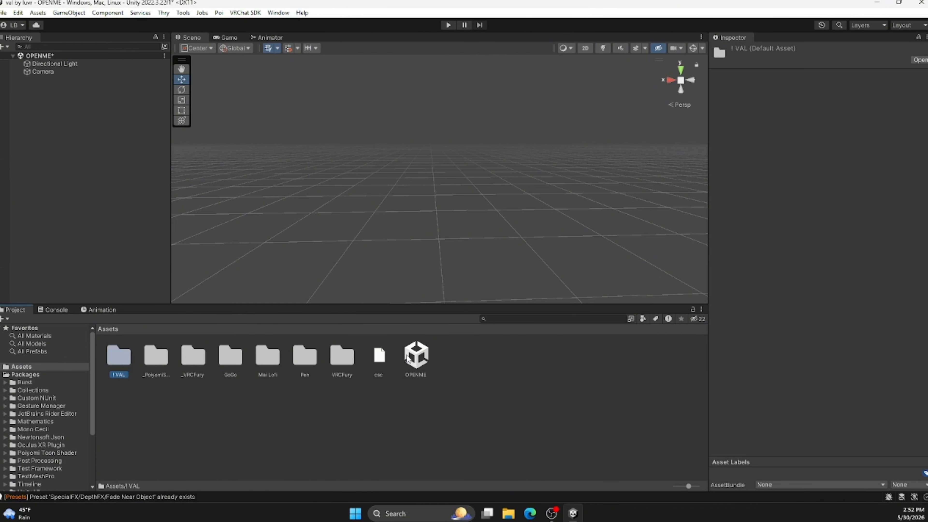
double_click(416, 357)
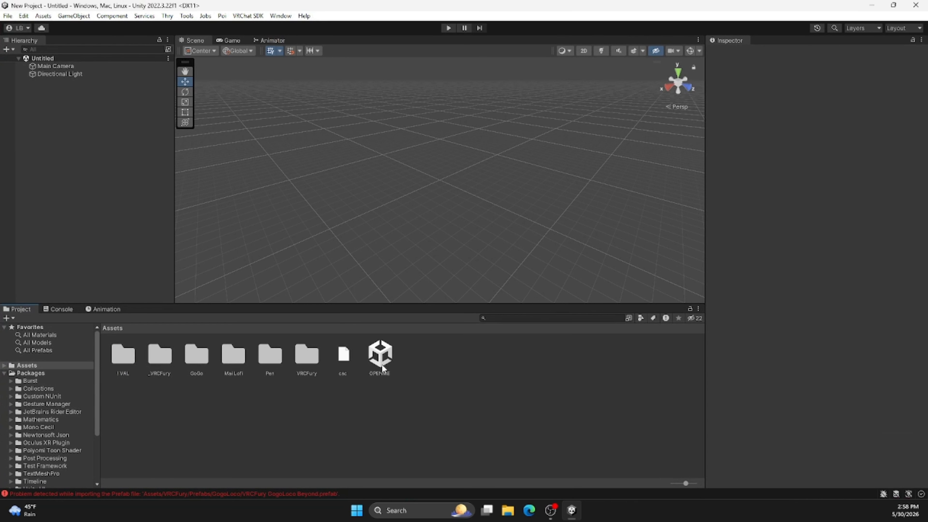
Open the OPENME scene from Assets and delete the VAL QUEST avatar from it.
double_click(379, 357)
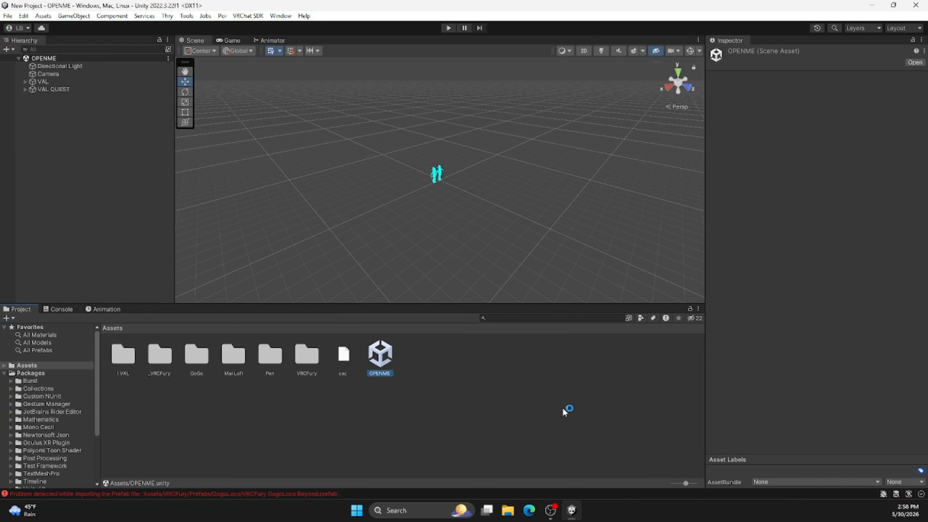
left_click_drag(407, 208, 433, 201, "alt")
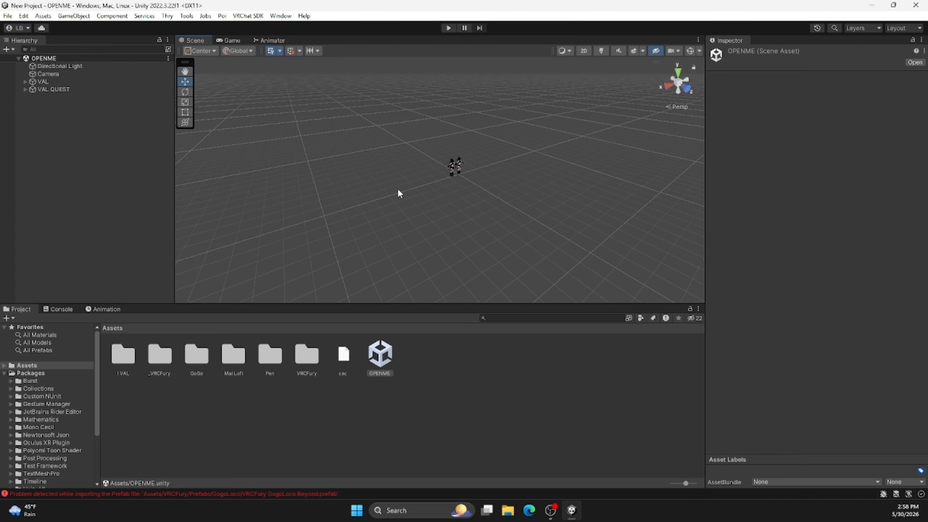
right_click_drag(502, 192, 411, 160)
key("w")
scroll(419, 170, "down", 4)
scroll(420, 170, "up", 1)
scroll(420, 170, "down", 4)
scroll(419, 171, "up", 3)
key("a")
key("w")
scroll(419, 172, "down", 2)
key("w")
left_click(81, 90)
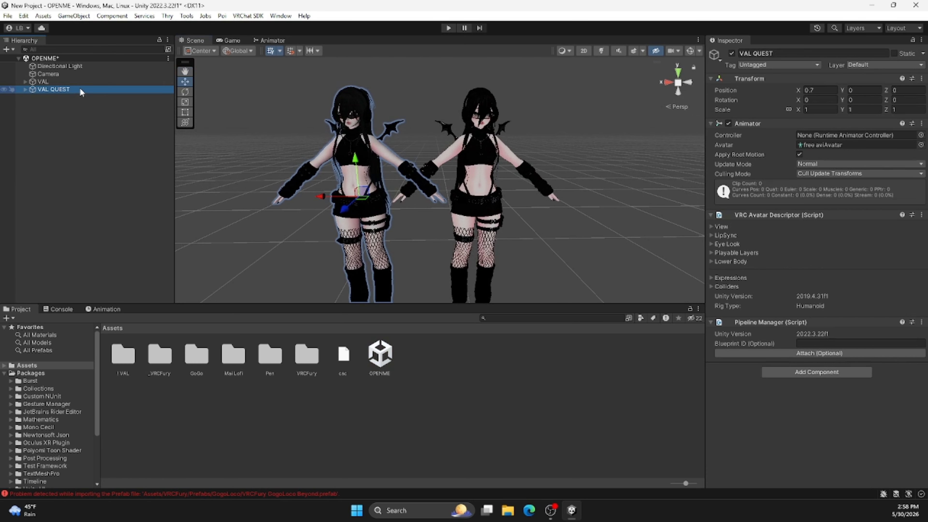
key("Delete")
Examine the VAL avatar up close and from several sides in the scene.
key("w")
right_click_drag(413, 152, 568, 196)
key("s")
key("a")
key("a")
key("a")
right_click_drag(406, 223, 522, 193)
key("a")
right_click_drag(416, 205, 607, 204)
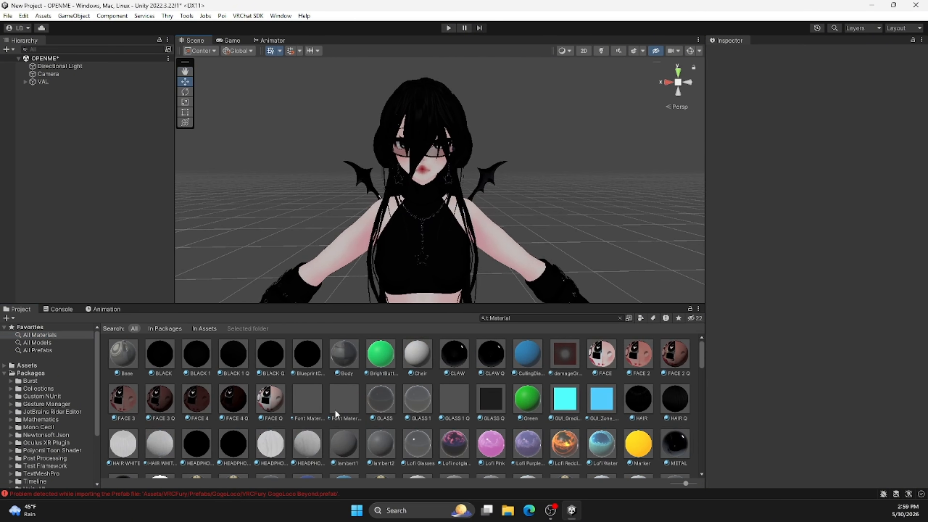
Find the pink SP_ParticleOutsideOnly material among all materials and set its shader to Poiyomi Toon.
scroll(330, 408, "down", 5)
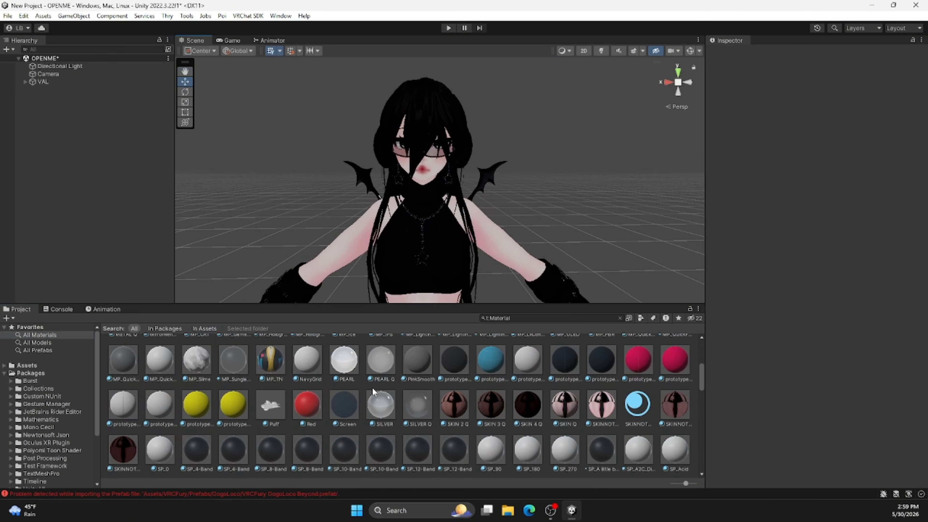
scroll(372, 387, "down", 10)
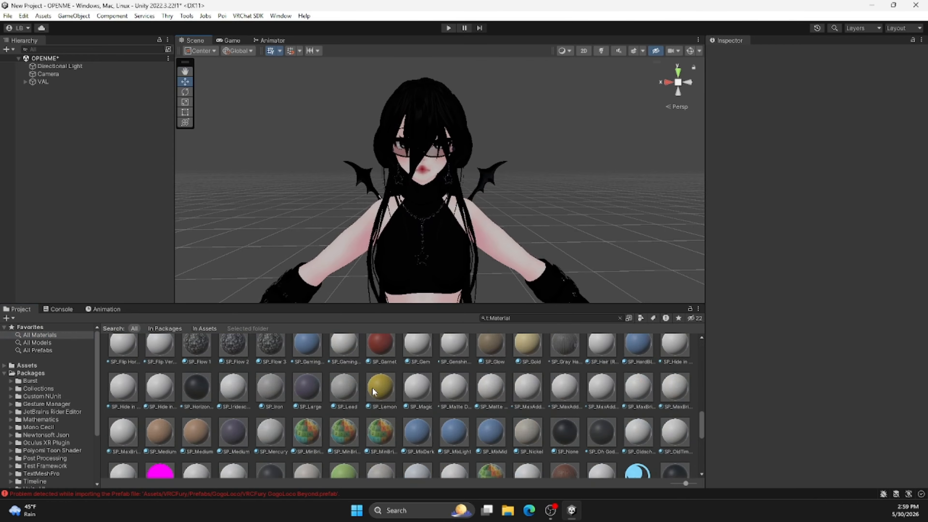
scroll(372, 388, "down", 2)
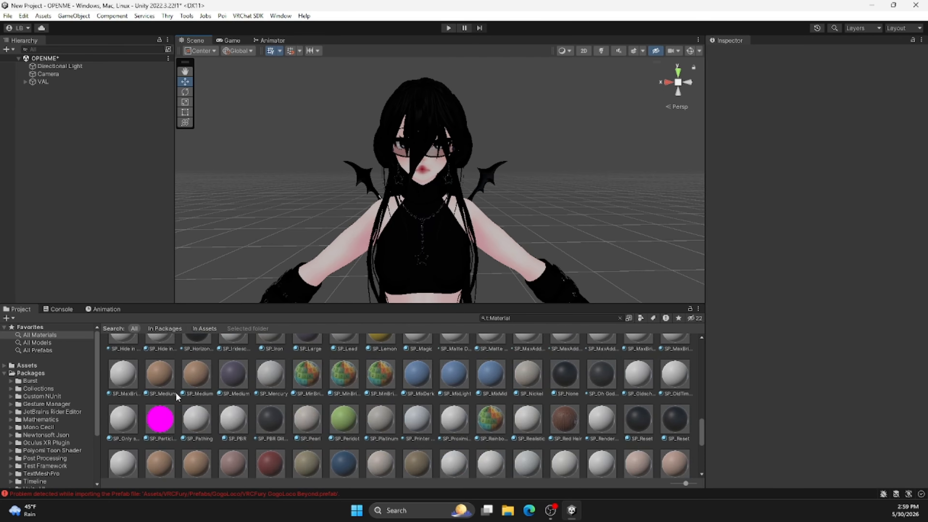
left_click(162, 423)
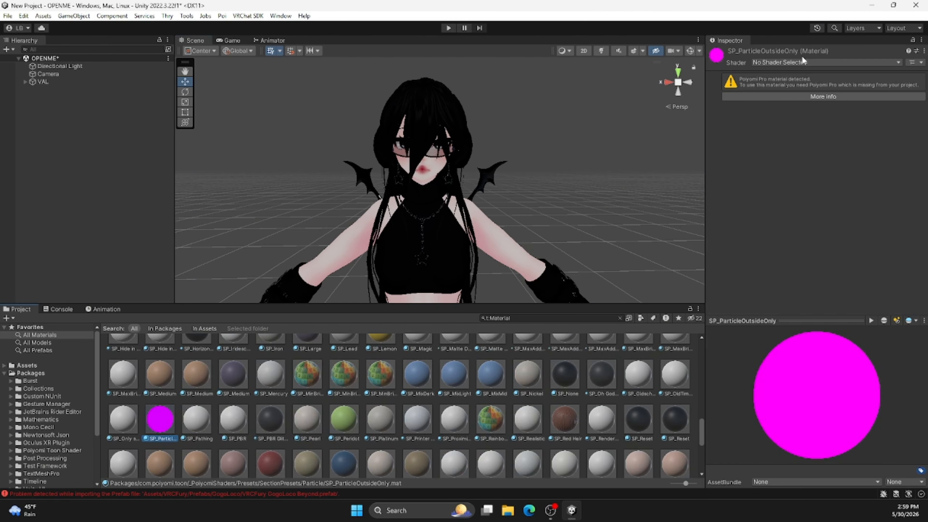
left_click(801, 63)
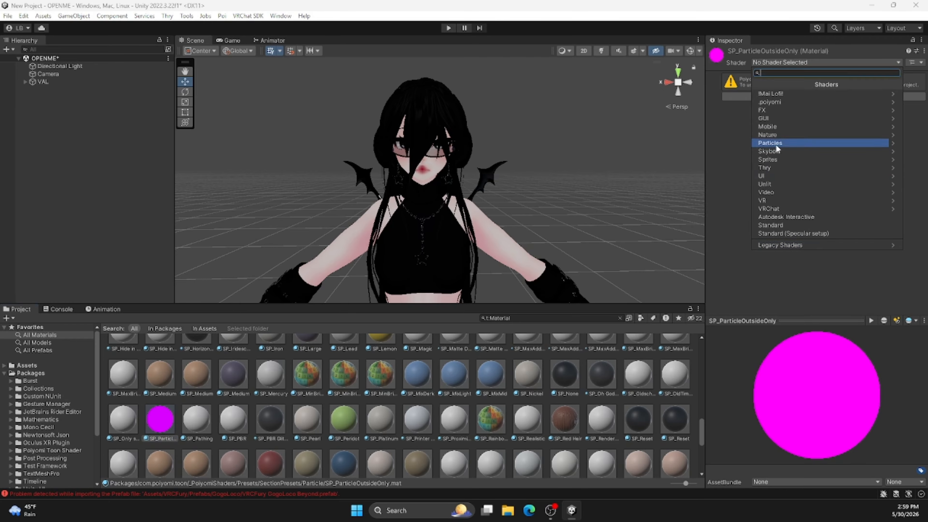
left_click(778, 102)
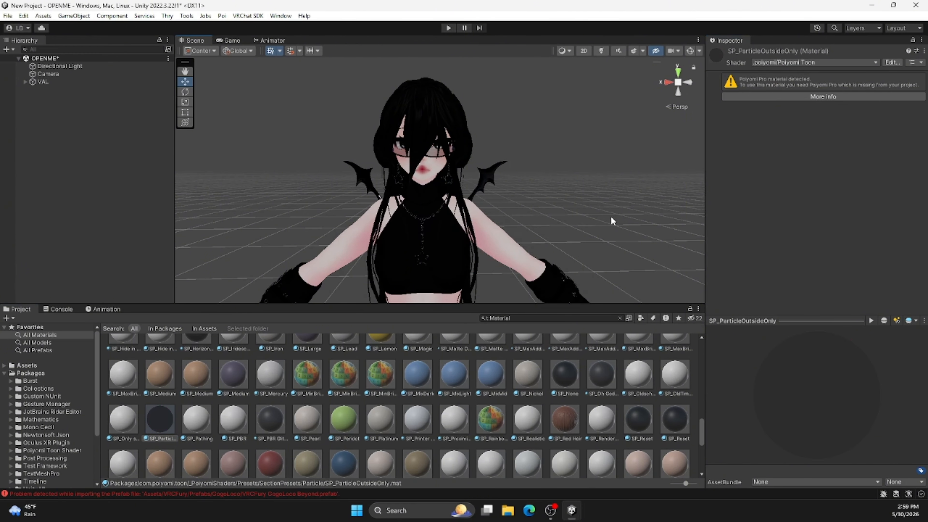
left_click(780, 63)
left_click(778, 102)
left_click(778, 110)
right_click_drag(523, 168, 494, 203)
Open the VRChat SDK control panel, name the VAL avatar "val by luvr" and capture its thumbnail in the scene.
left_click(251, 16)
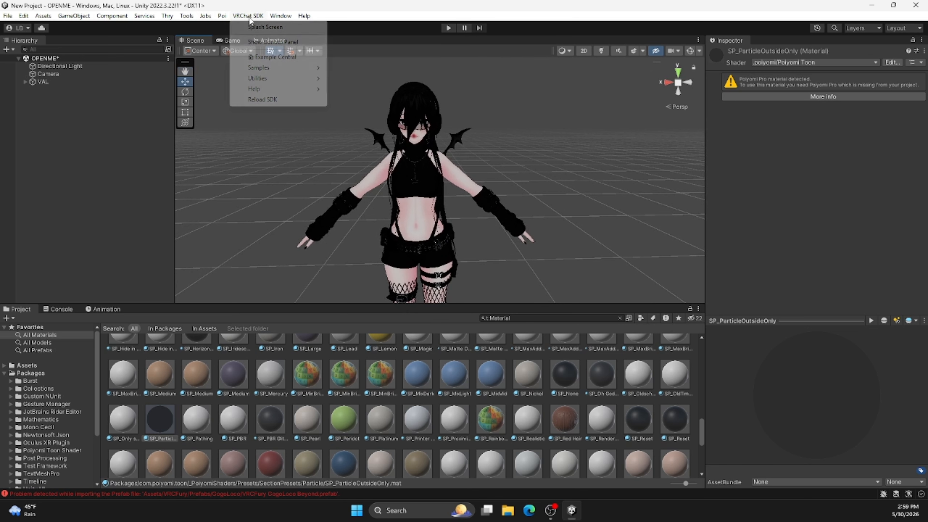
left_click(273, 42)
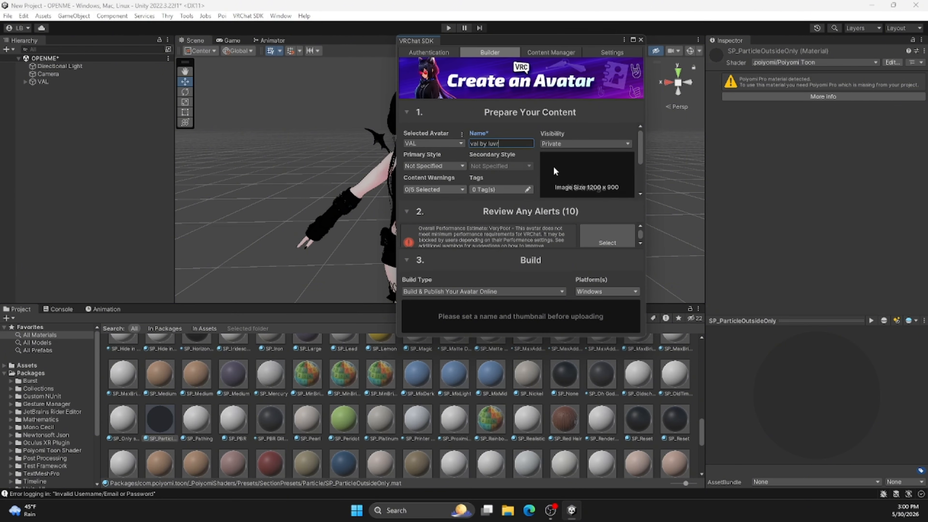
scroll(553, 166, "down", 2)
left_click(610, 185)
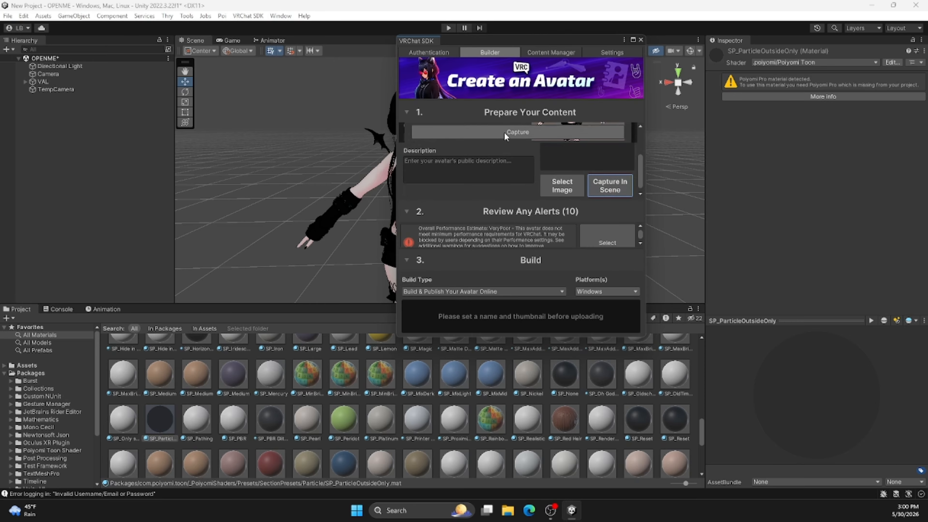
left_click(542, 133)
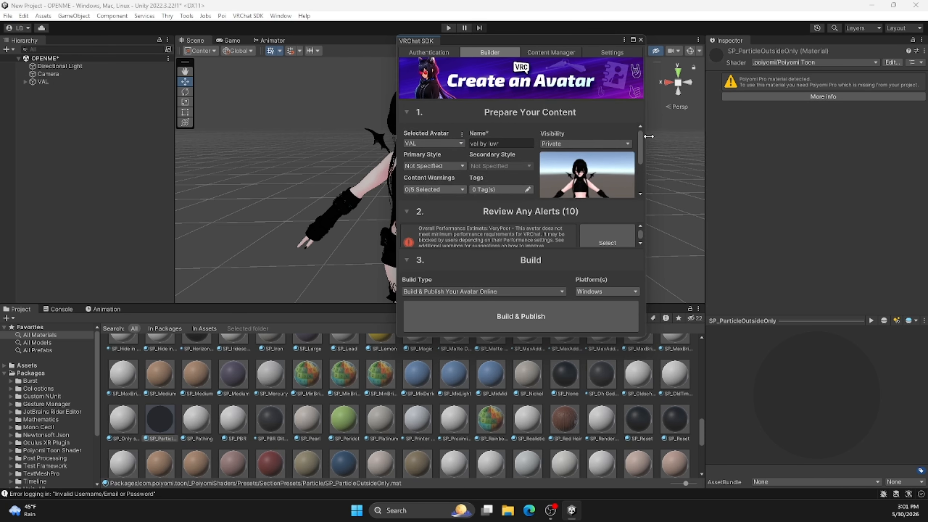
Check the avatar's Private and Public visibility options and keep Private selected.
left_click(627, 145)
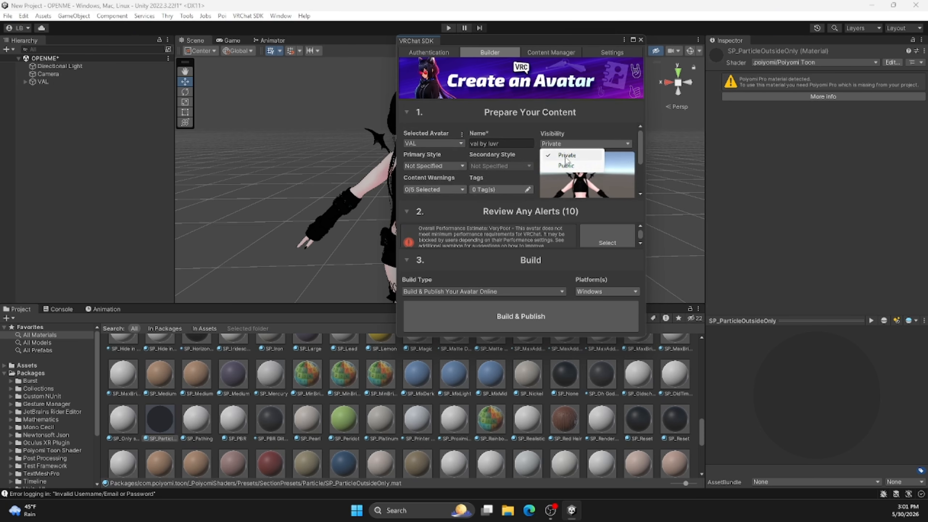
left_click(544, 144)
left_click(543, 145)
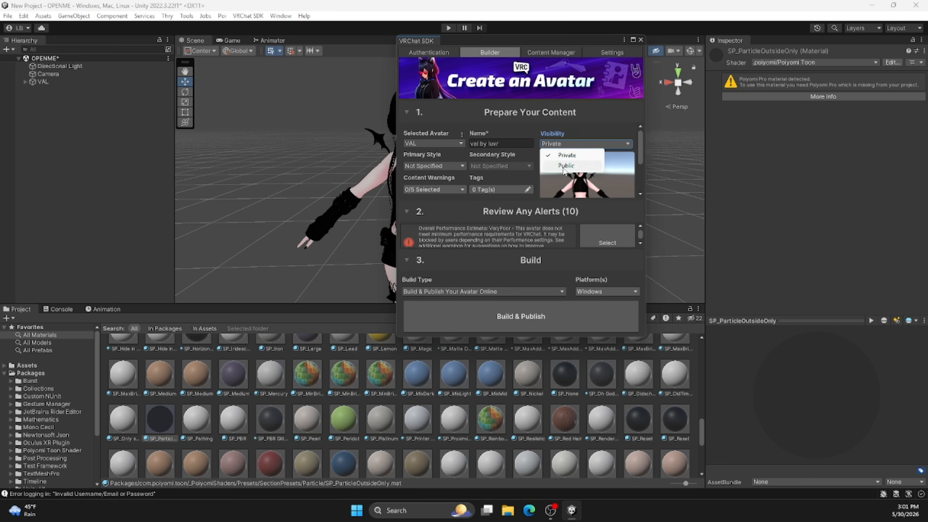
left_click(582, 133)
Collapse the content preparation section, review the alerts and auto-fix the texture mipmap filtering alert.
scroll(583, 129, "down", 4)
left_click(500, 107)
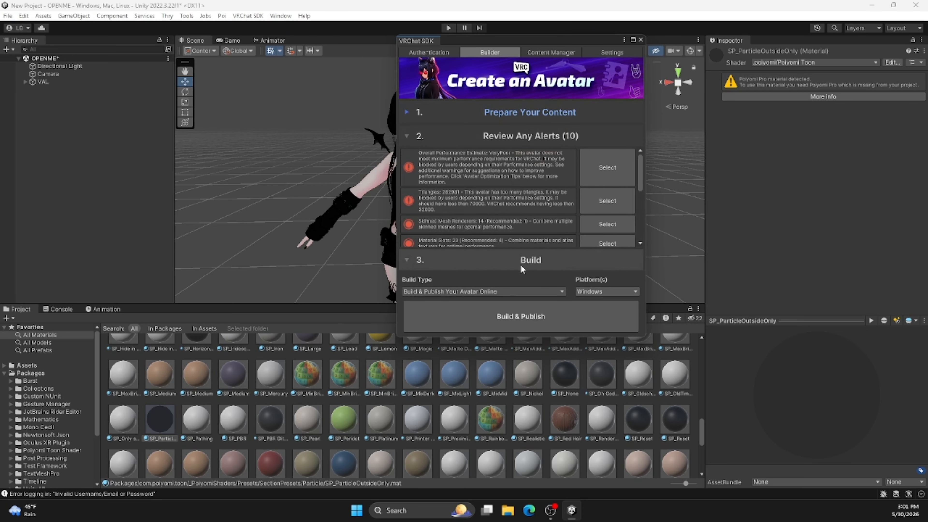
scroll(496, 149, "down", 2)
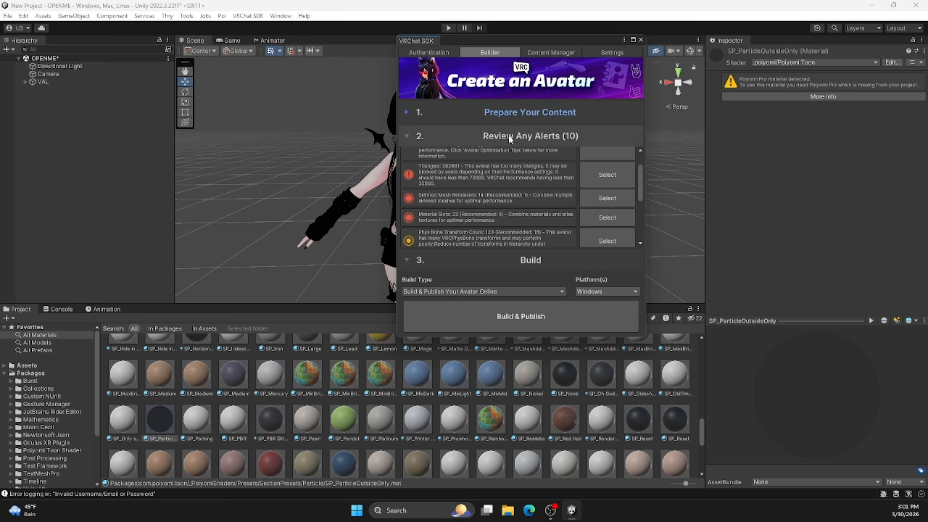
scroll(609, 171, "down", 3)
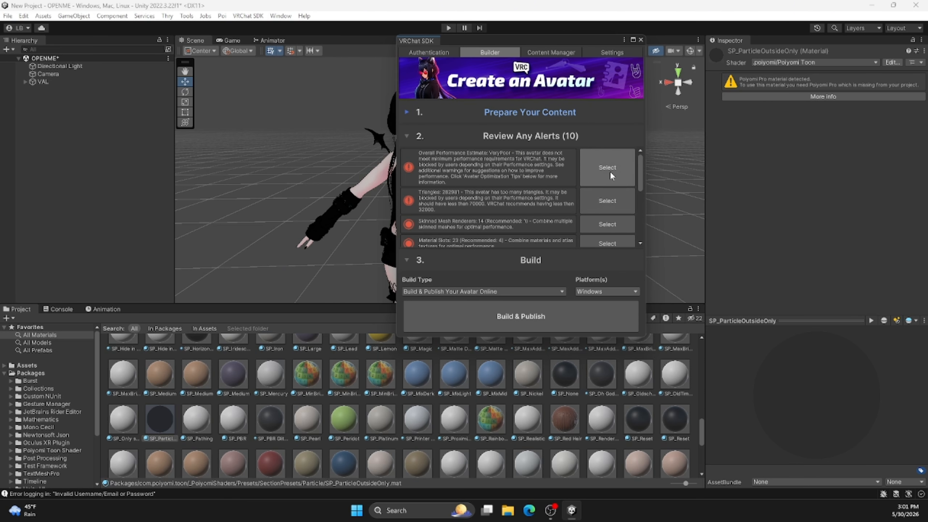
scroll(612, 205, "down", 3)
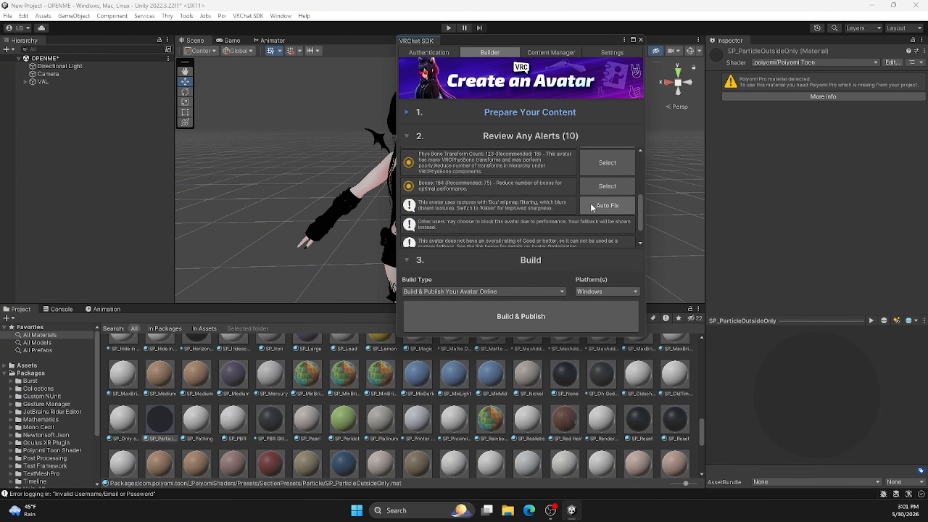
left_click(606, 206)
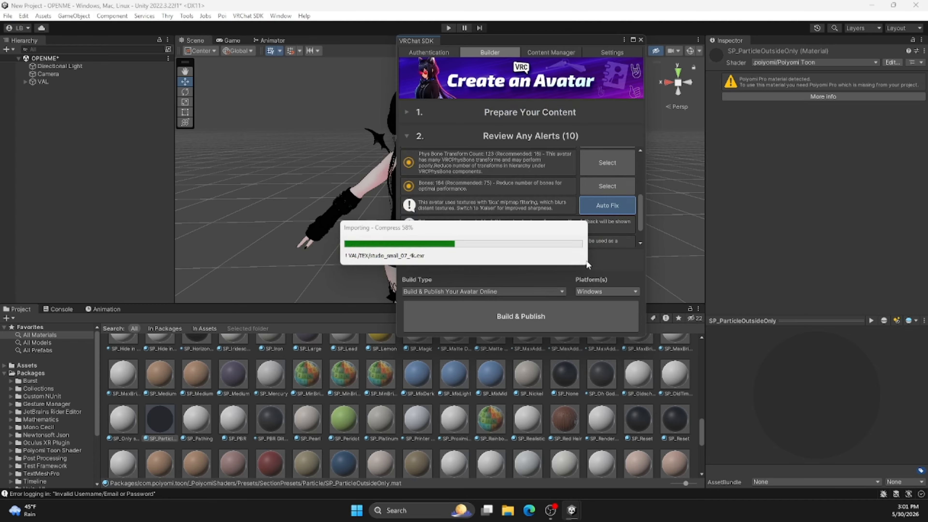
Read through the remaining avatar alerts and collapse the alerts section.
scroll(620, 168, "down", 4)
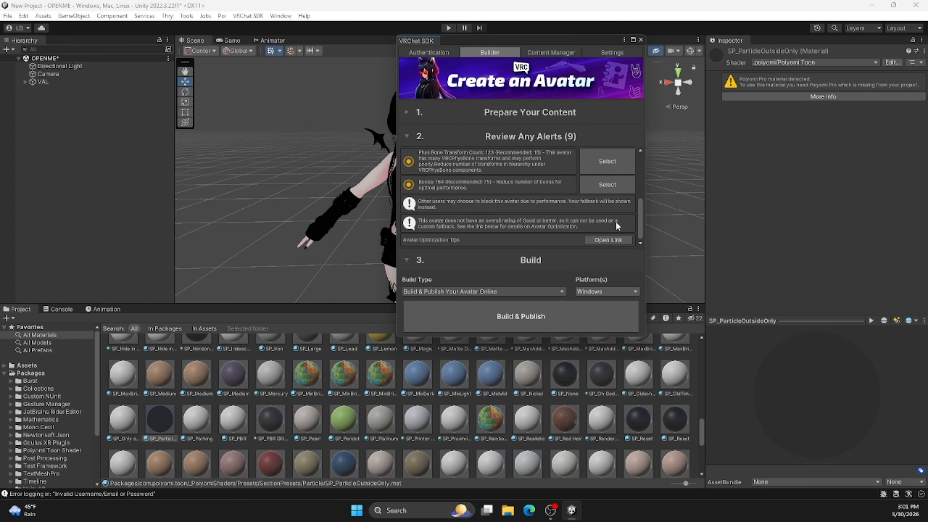
scroll(615, 220, "up", 1)
scroll(491, 215, "up", 3)
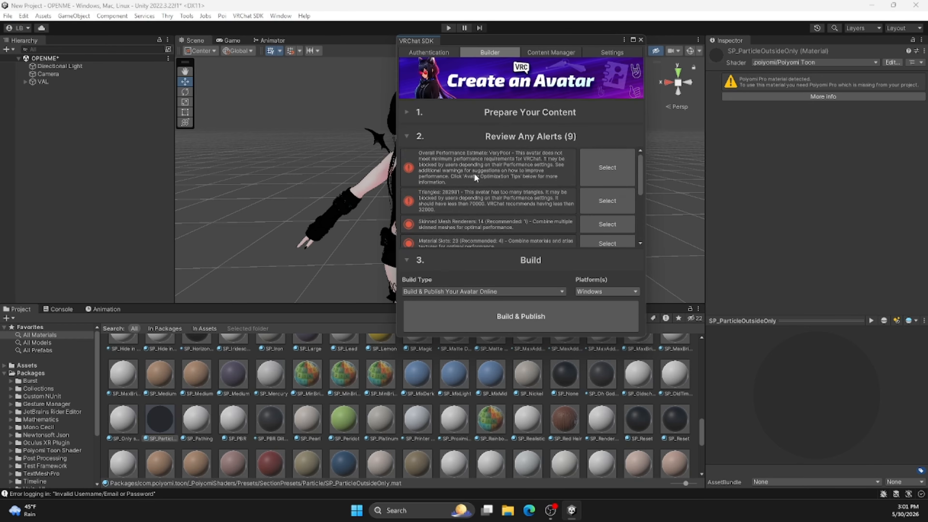
left_click(501, 136)
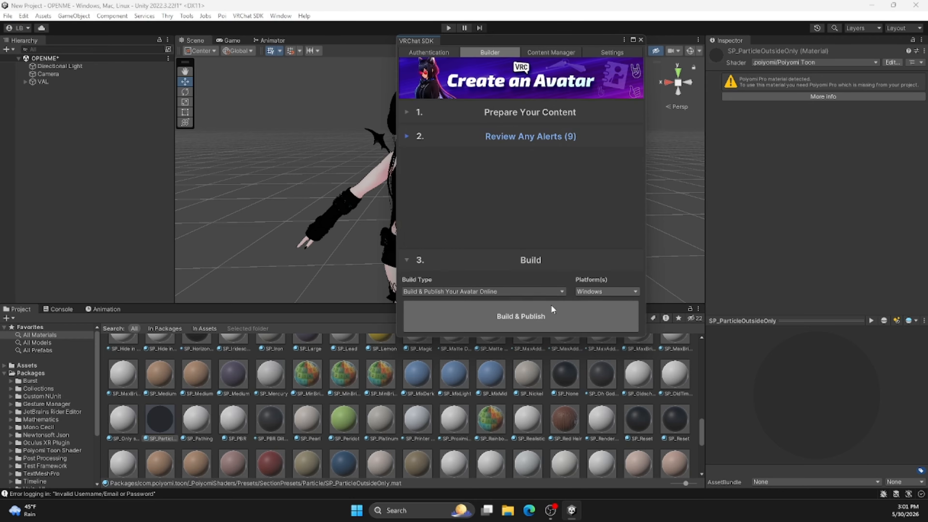
Start Build & Publish for Windows and dismiss the copyright ownership agreement without accepting it.
left_click(543, 310)
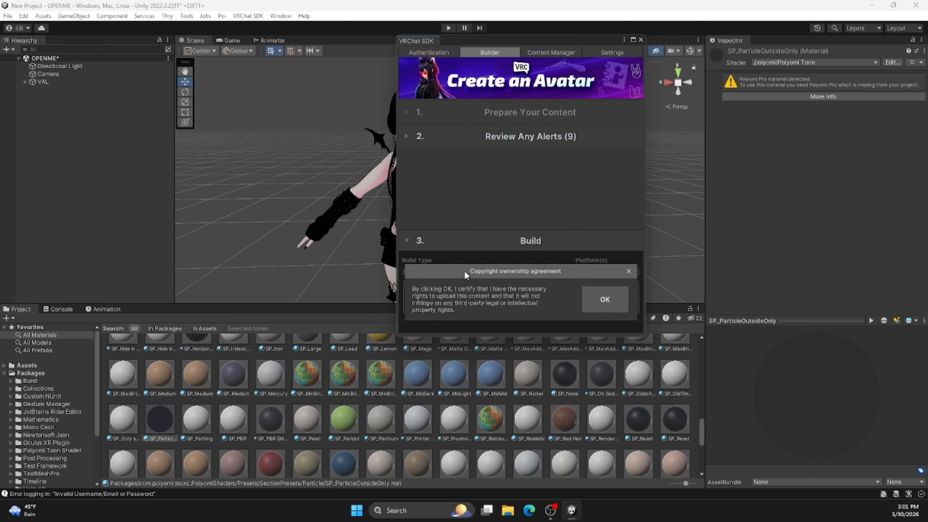
left_click(627, 272)
left_click(634, 254)
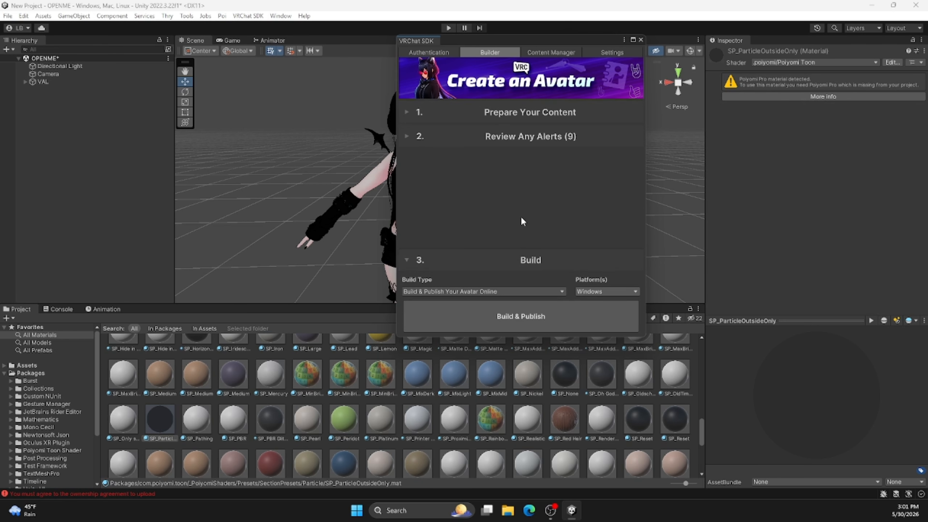
Browse the account's uploaded avatars in the SDK's Content Manager and close the SDK window.
mouse_move(566, 41)
left_mouse_down()
mouse_move(594, 90)
mouse_move(650, 345)
mouse_move(564, 47)
mouse_move(572, 33)
left_mouse_up()
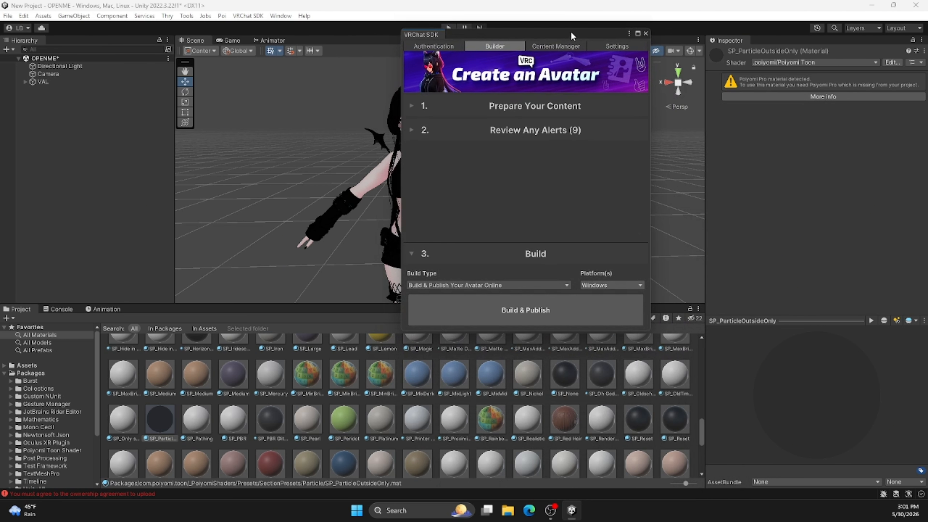
left_click(562, 46)
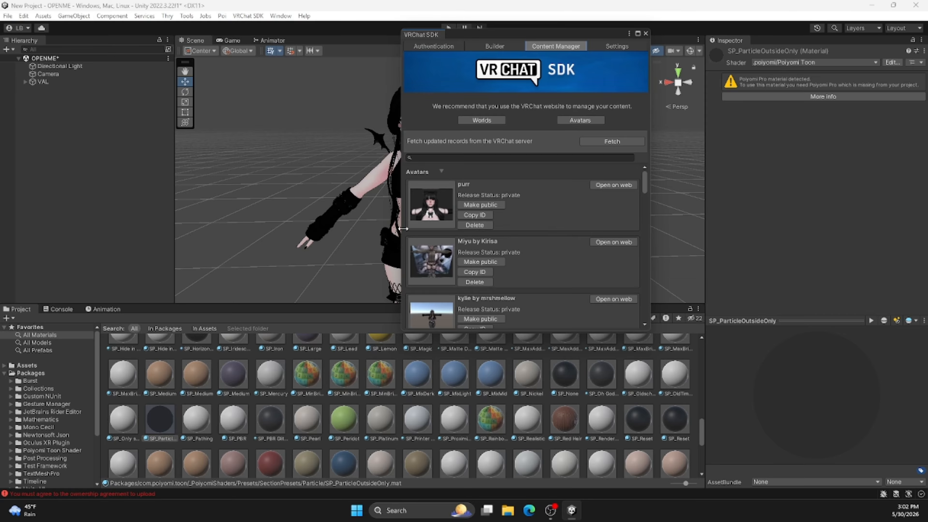
scroll(565, 203, "down", 3)
scroll(565, 206, "down", 10)
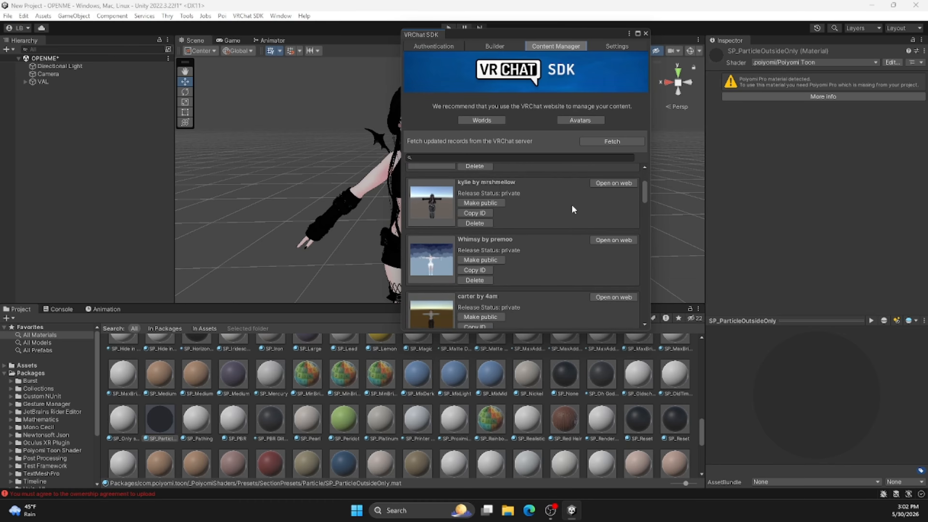
scroll(569, 207, "up", 12)
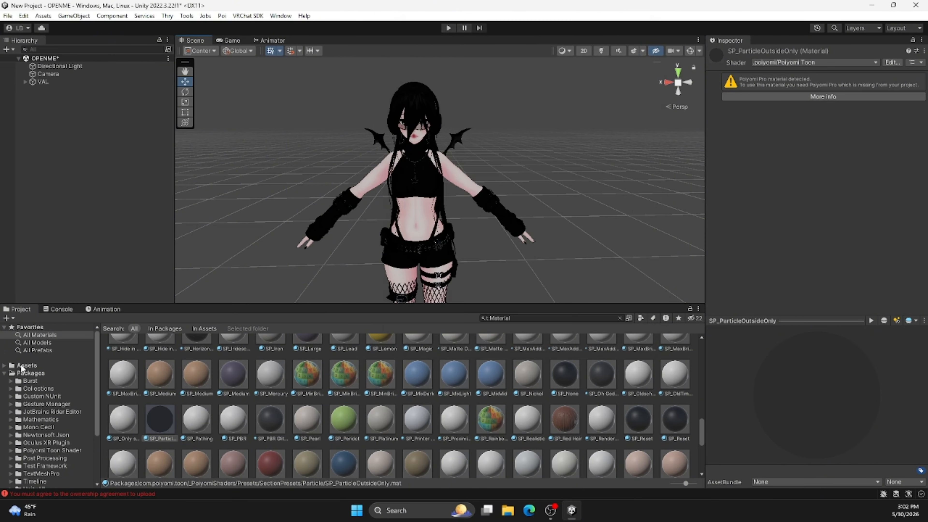
Show the project's Assets folder and expand the VAL avatar's child objects in the hierarchy.
left_click(37, 365)
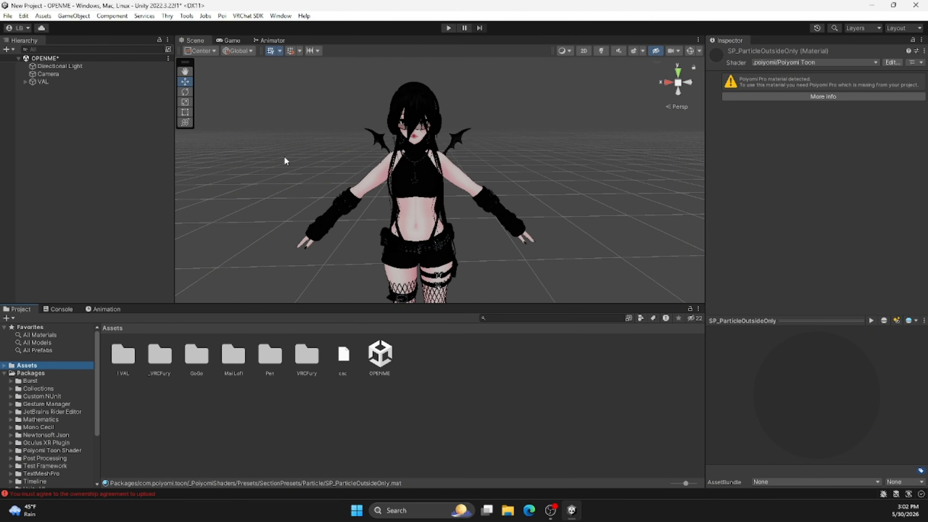
left_click(41, 81)
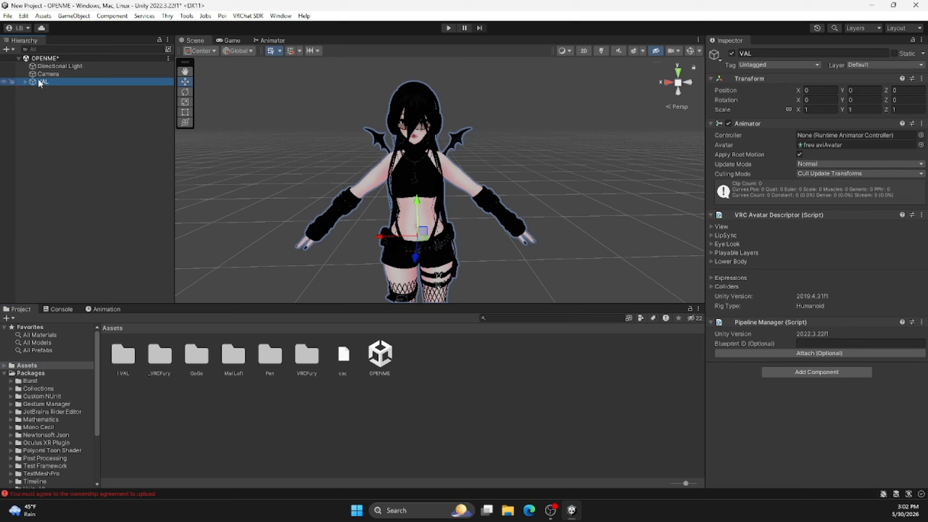
left_click(25, 81)
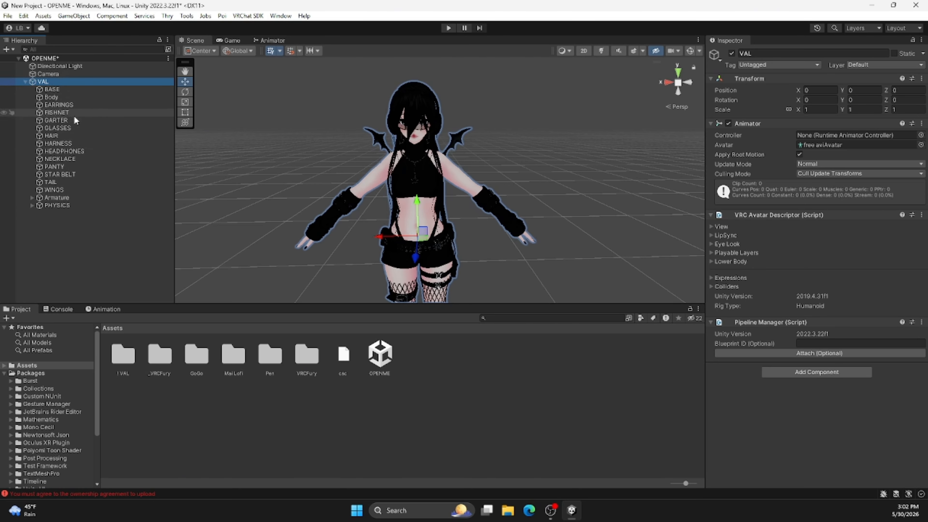
Take the Unity editor out of full size, narrow it and reposition it to uncover the desktop icons.
left_click_drag(217, 5, 232, 21)
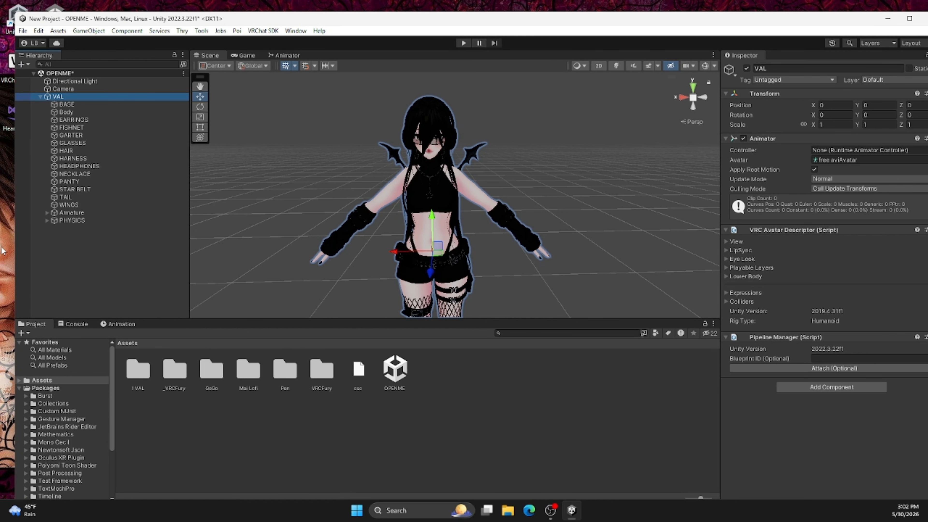
left_click_drag(12, 234, 222, 192)
left_click_drag(563, 21, 518, 14)
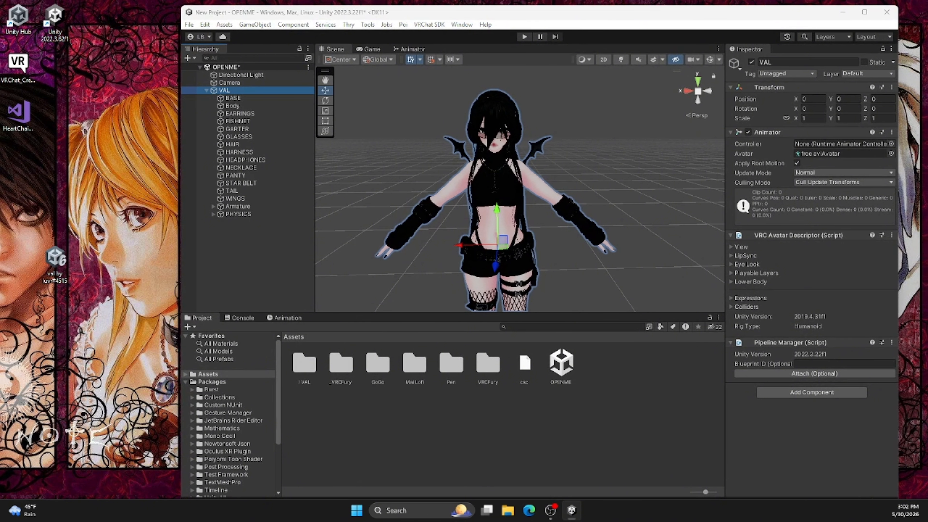
left_click(529, 509)
left_click(544, 115)
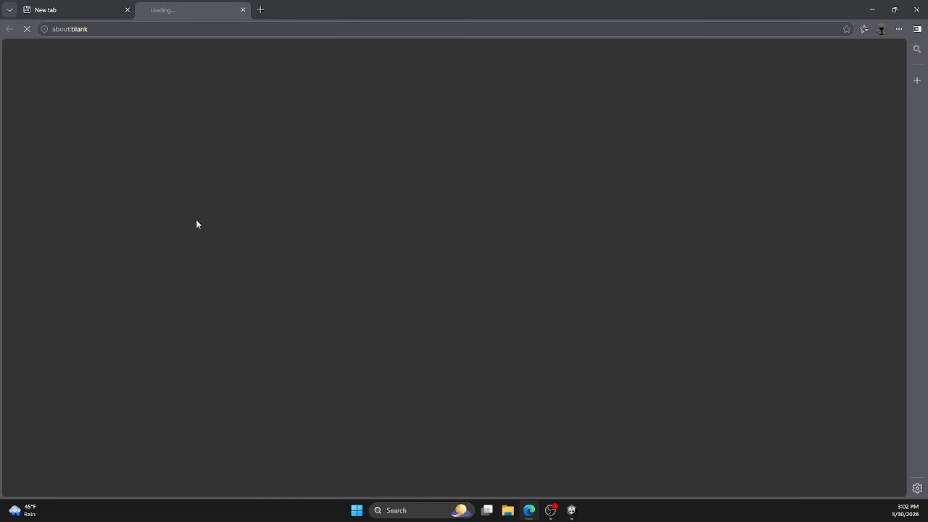
left_click(916, 9)
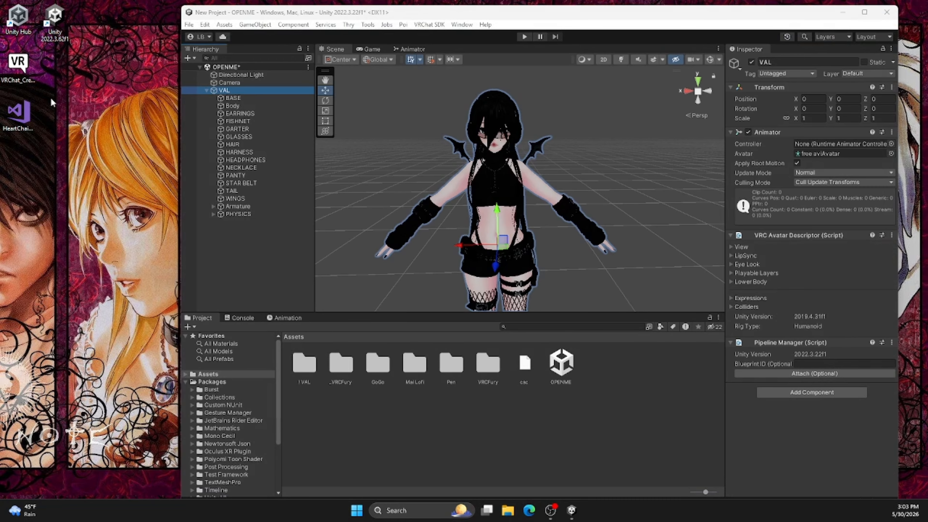
Import the HeartChainbyRebruising FBX file from the desktop into the project's Assets folder.
left_click_drag(32, 114, 155, 248)
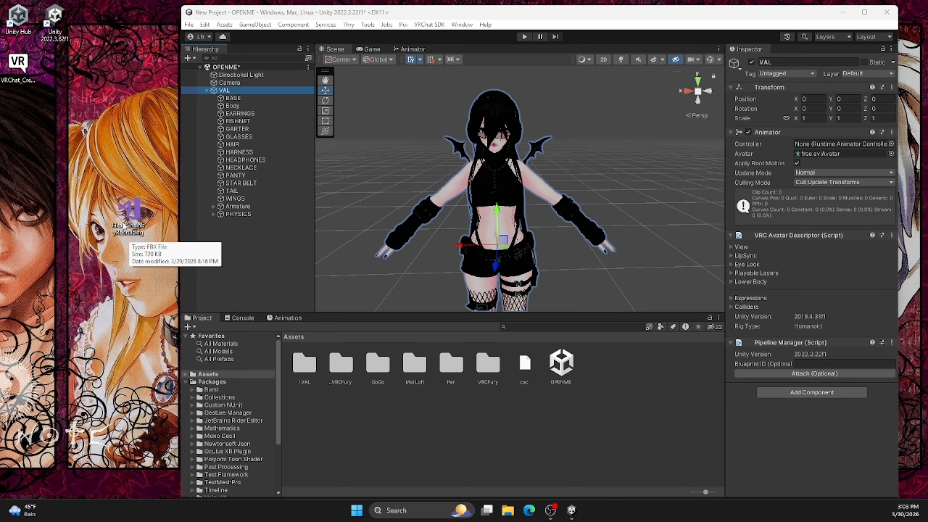
left_click_drag(124, 225, 56, 251)
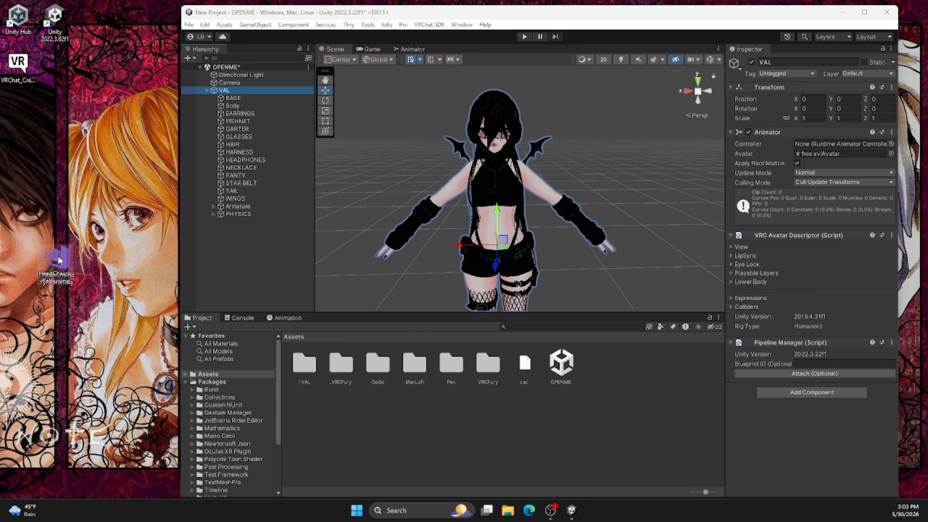
left_click_drag(55, 257, 426, 429)
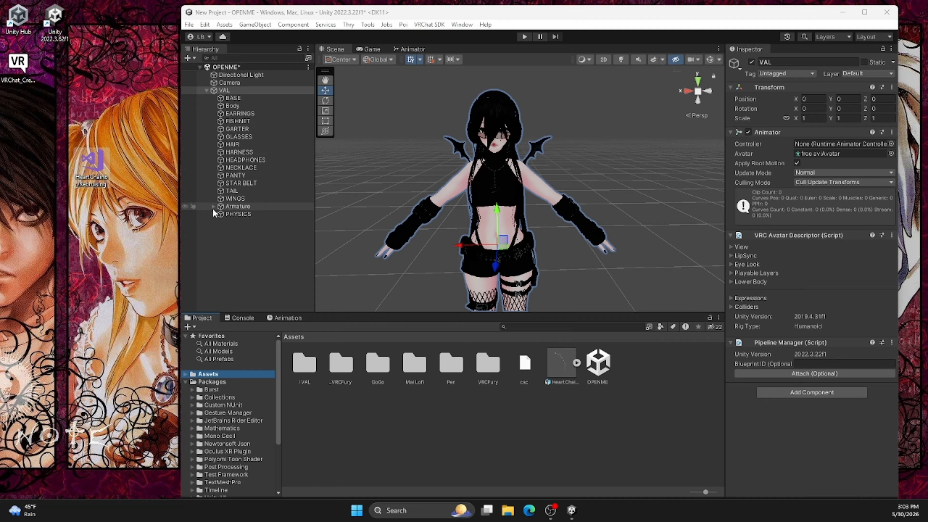
Expand the avatar's Armature in the hierarchy through Hips, Spine, Chest and Neck.
left_click(252, 207)
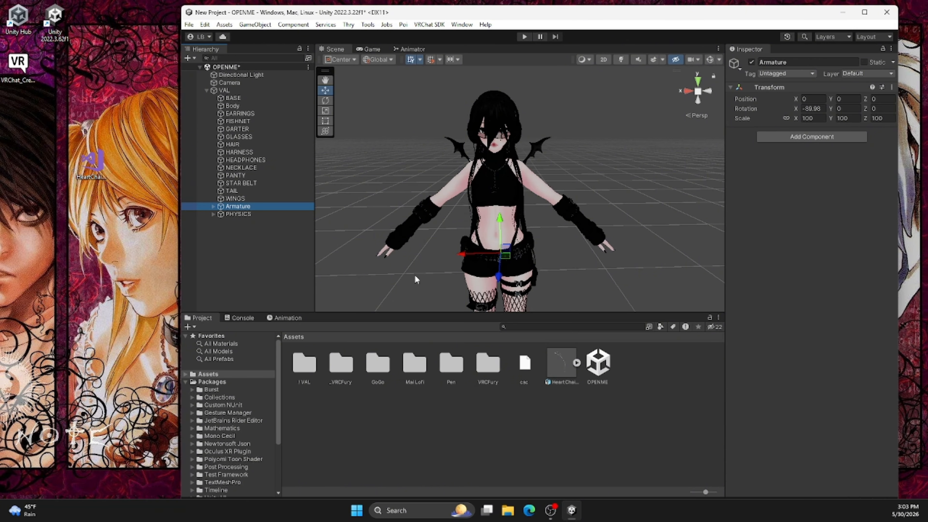
left_click(214, 206)
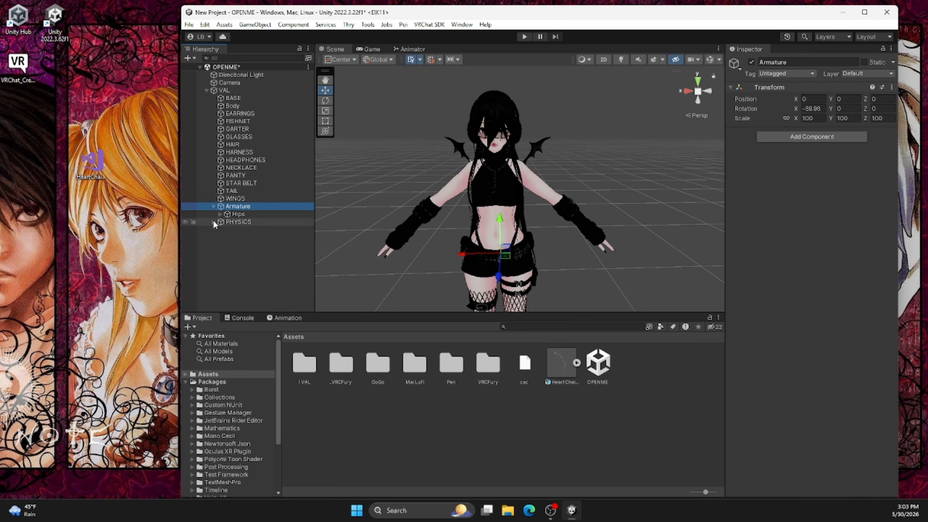
left_click(220, 214)
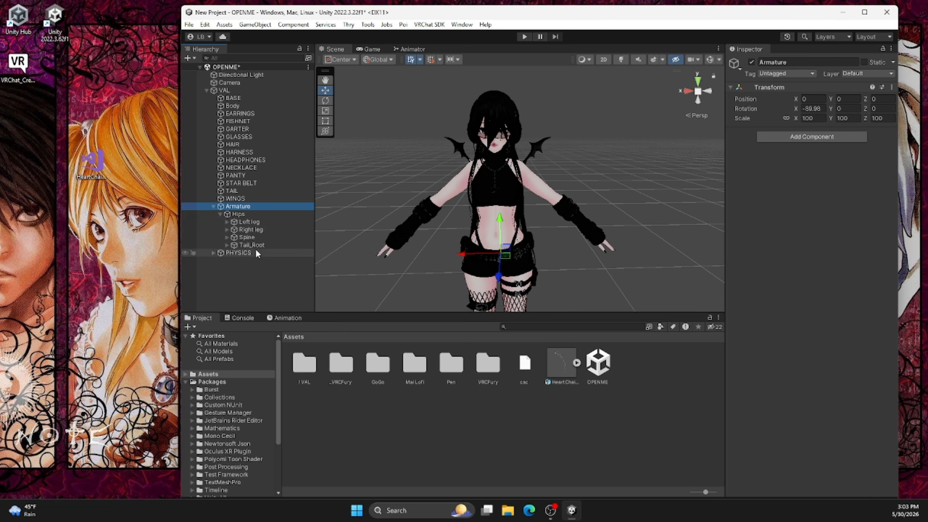
left_click(227, 238)
left_click(233, 245)
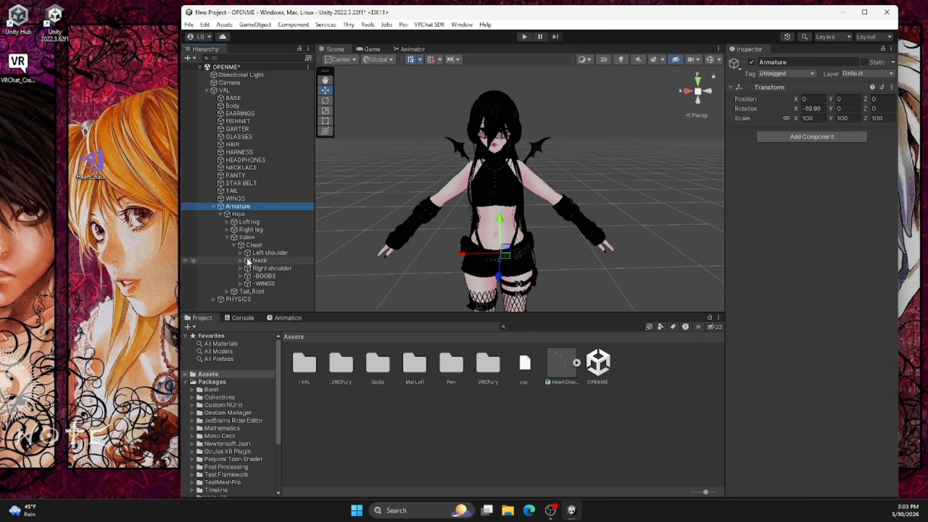
left_click(233, 244)
left_click(234, 244)
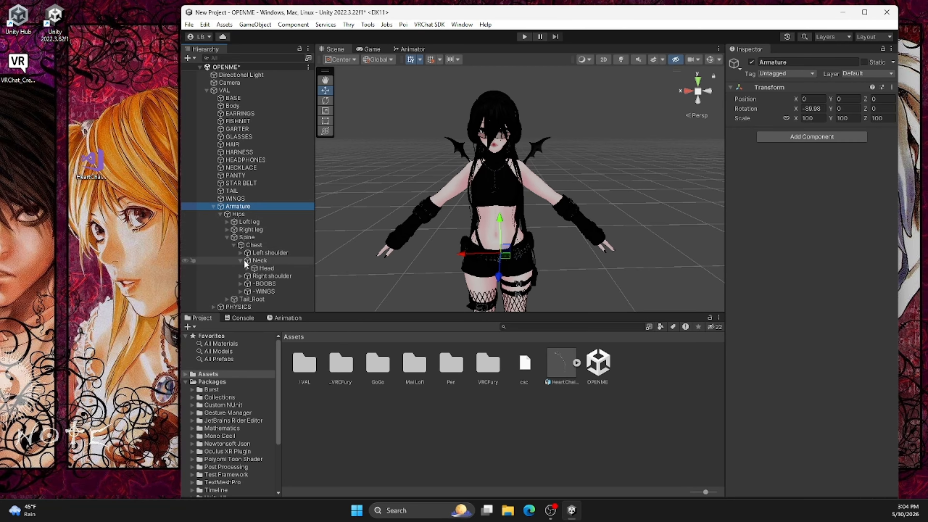
Look through the child objects of the Head bone and collapse it again.
left_click(245, 268)
scroll(255, 261, "down", 3)
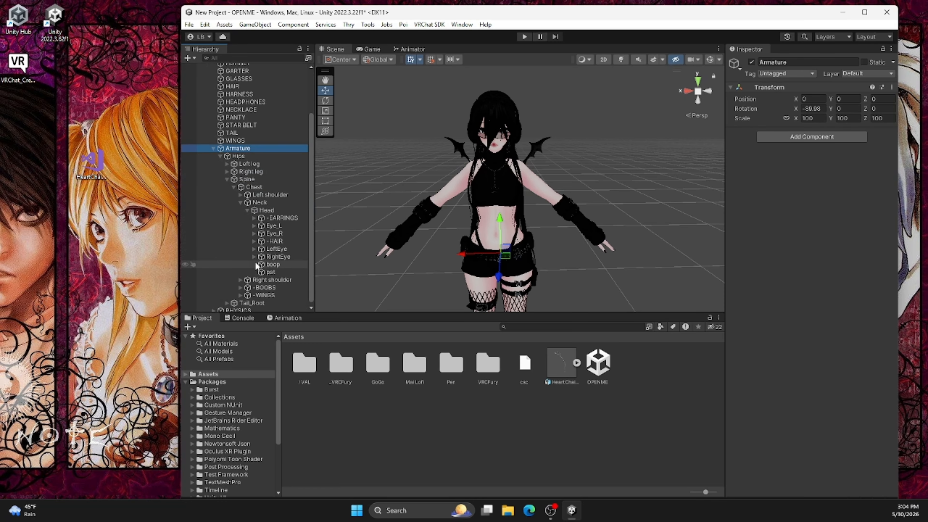
scroll(264, 243, "up", 1)
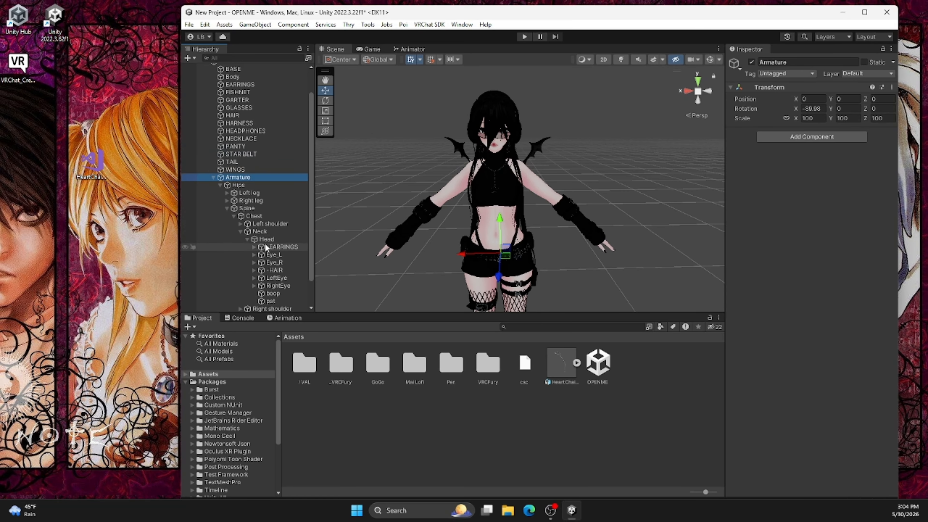
scroll(264, 246, "down", 2)
scroll(257, 247, "up", 2)
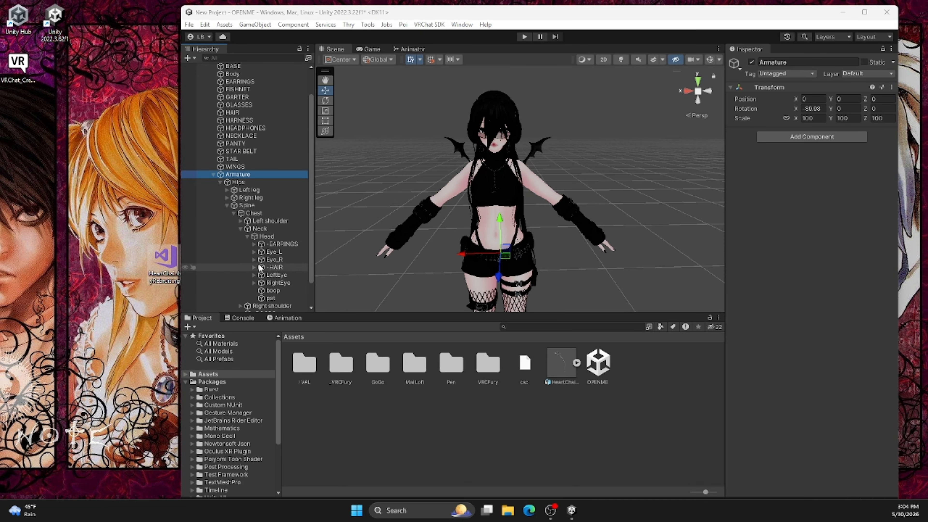
left_click(247, 236)
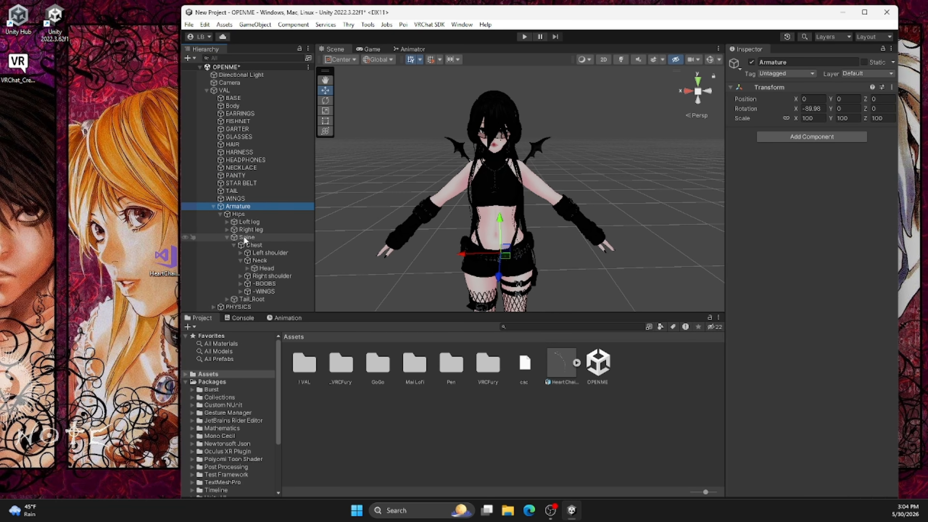
Add the imported HeartChainbyRebruising model to the hierarchy as a child of the armature's Spine bone.
left_click(562, 365)
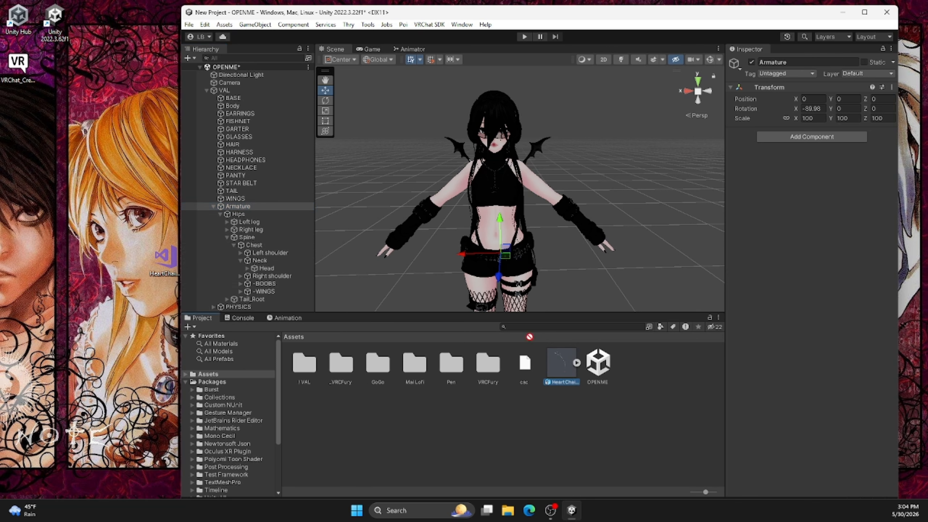
left_click_drag(529, 336, 251, 239)
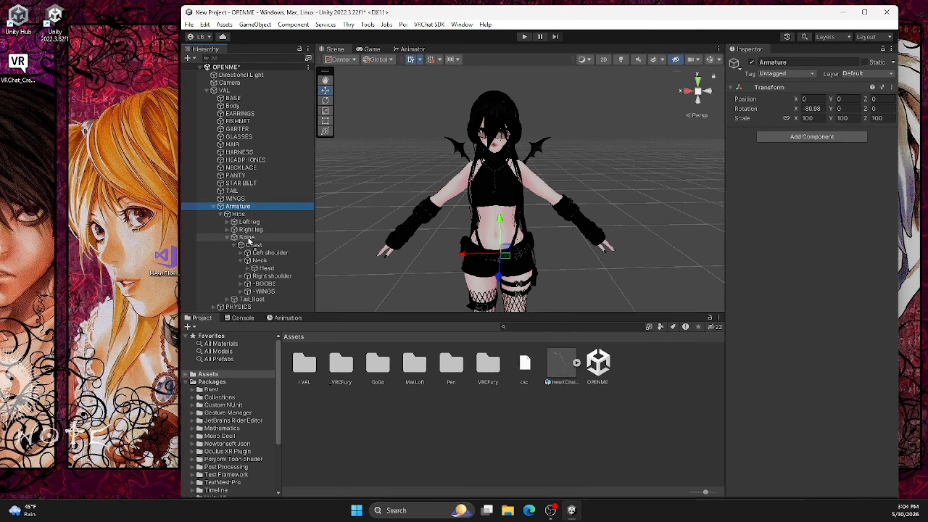
left_click_drag(248, 240, 249, 242)
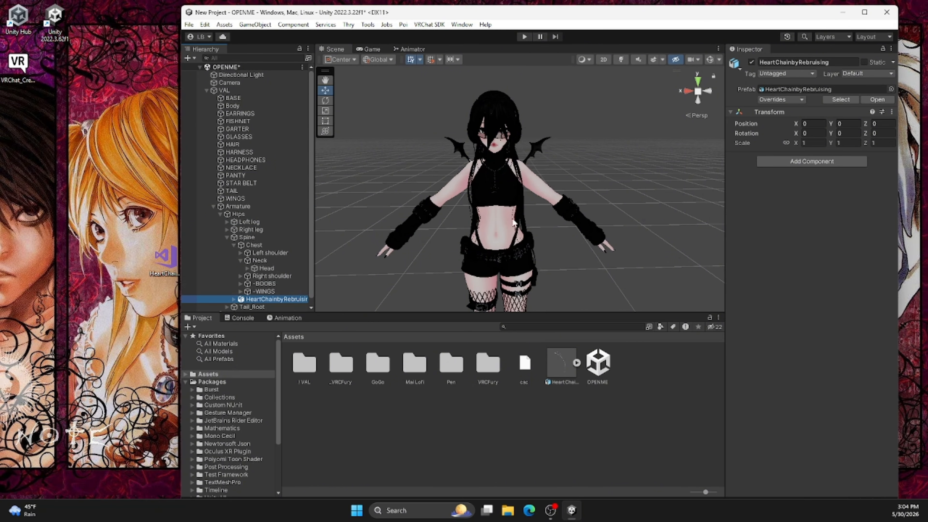
Move the heart chain under Spine down toward the avatar, to about X -0.057, Y -0.893 and Z -0.507.
key("s")
right_click_drag(575, 228, 584, 512)
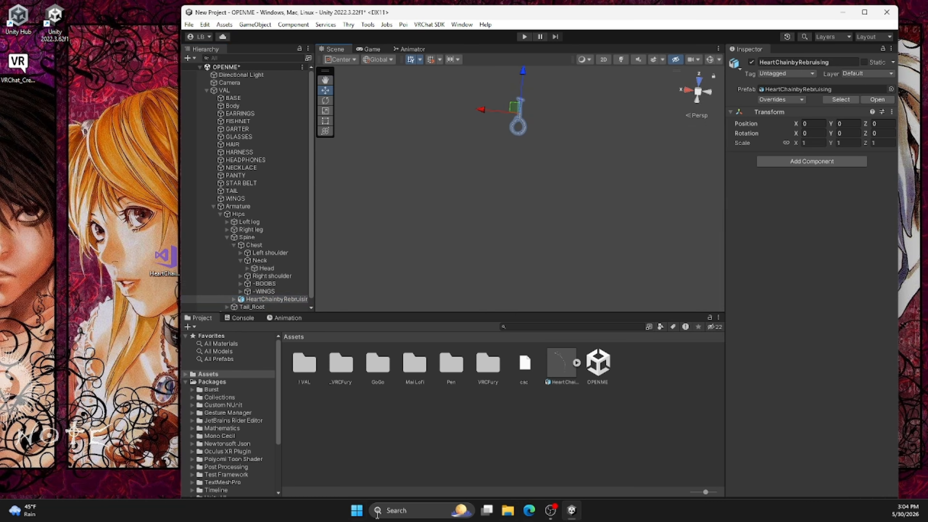
right_click_drag(518, 227, 535, 191)
key("s")
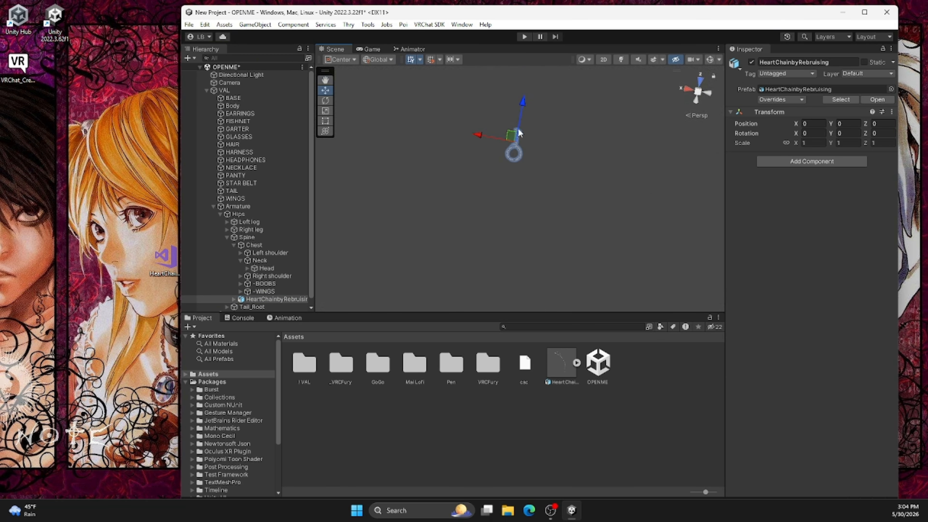
left_click_drag(511, 134, 529, 292)
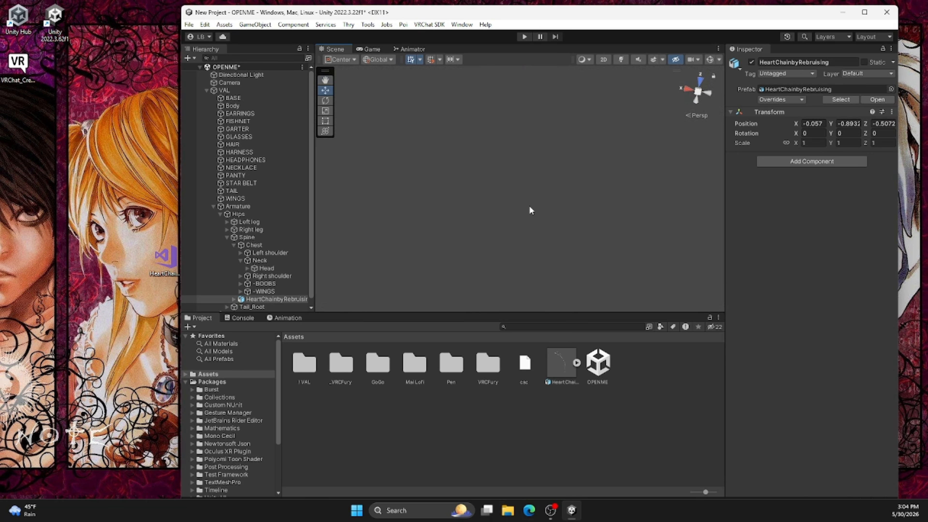
Bring the heart chain under Spine down and forward beside the avatar, to about Y -1.232 and Z -0.086.
mouse_move(530, 210)
right_mouse_down()
mouse_move(514, 374)
mouse_move(524, 208)
right_mouse_up()
left_click_drag(520, 142, 522, 323)
right_click_drag(548, 221, 547, 292)
left_click_drag(528, 161, 562, 246)
mouse_move(568, 199)
right_mouse_down()
mouse_move(638, 228)
mouse_move(627, 253)
mouse_move(563, 232)
mouse_move(578, 199)
mouse_move(567, 210)
right_mouse_up()
left_click_drag(567, 210, 566, 194)
right_click_drag(567, 194, 558, 234)
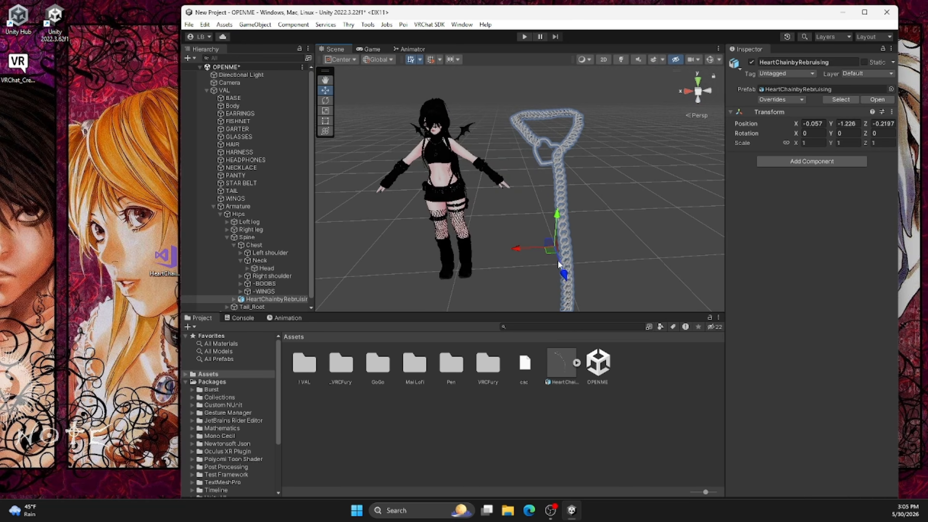
left_click(561, 274)
left_click(566, 269)
left_click_drag(567, 271, 719, 427)
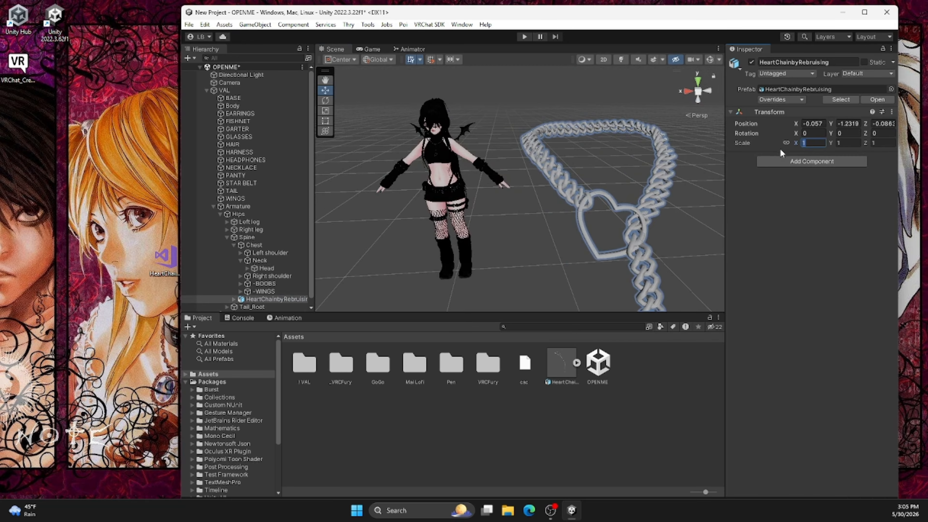
Set the scale of the heart chain under Spine uniformly to 0.09.
type("0.09")
key("Return")
key("f")
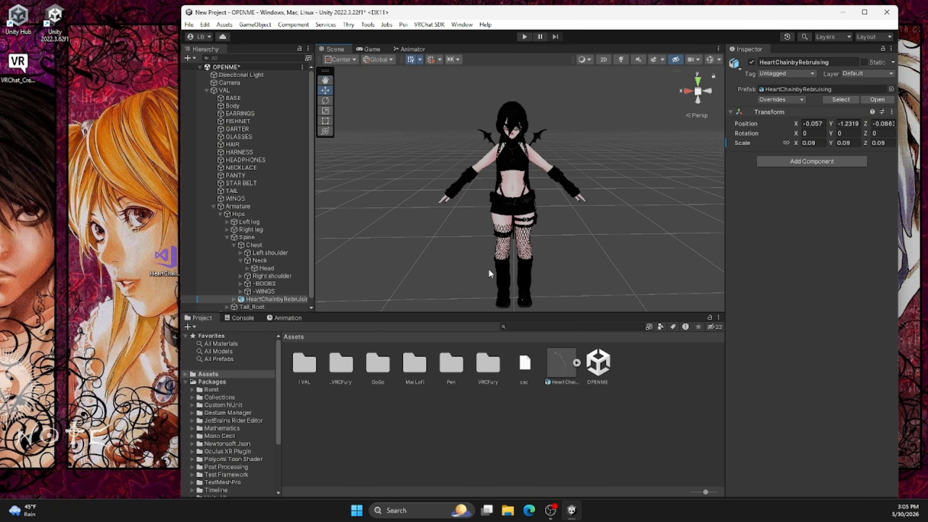
Place a second HeartChainbyRebruising model from Assets directly in the scene beside the avatar.
right_click_drag(492, 287, 599, 311)
key("w")
key("s")
key("w")
key("a")
left_click_drag(562, 366, 679, 128)
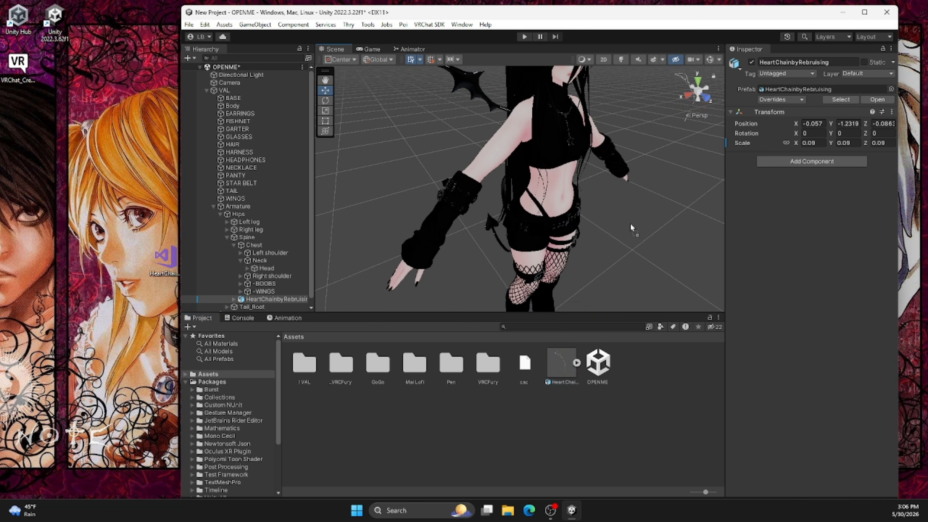
left_click_drag(632, 229, 584, 299)
Shift the second heart chain sideways to the middle of the avatar's chest, at about X 0.007.
right_click_drag(619, 280, 558, 190)
key("w")
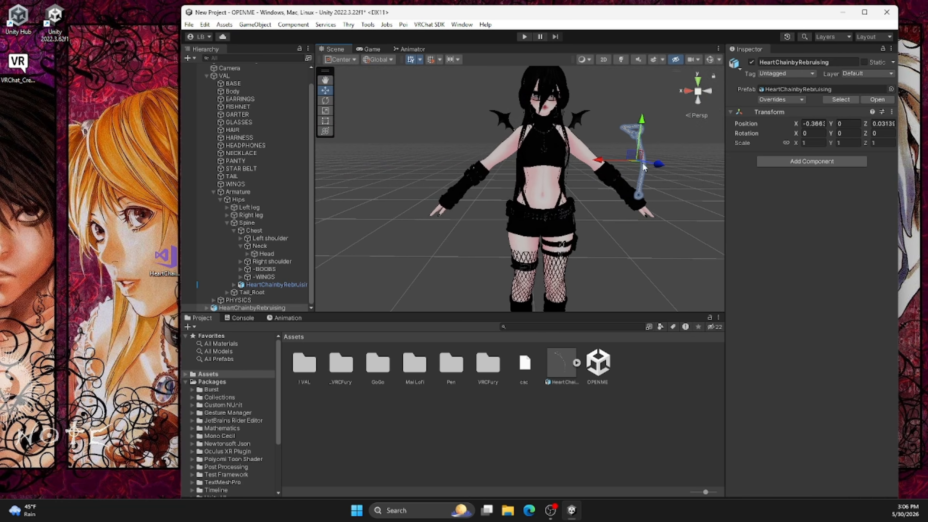
left_click_drag(603, 162, 547, 166)
left_click_drag(515, 172, 509, 174)
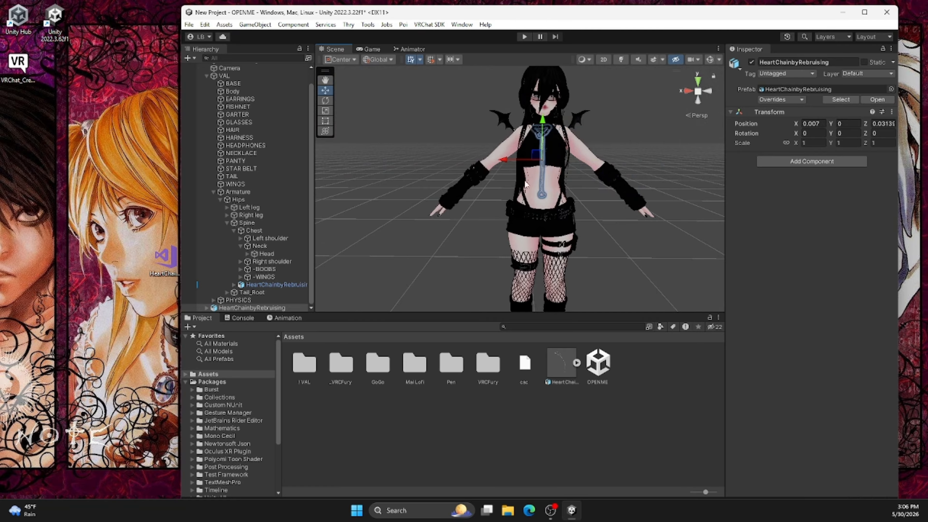
Raise the second heart chain to the avatar's neck at about Y 0.029 and align it sideways at about X -0.0058.
right_click_drag(566, 167, 731, 192)
key("a")
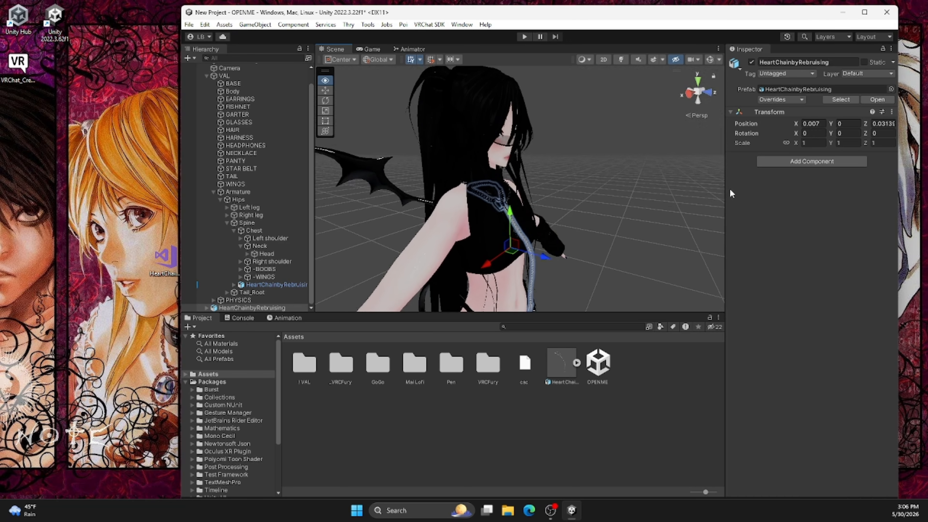
right_click_drag(620, 201, 511, 223)
key("d")
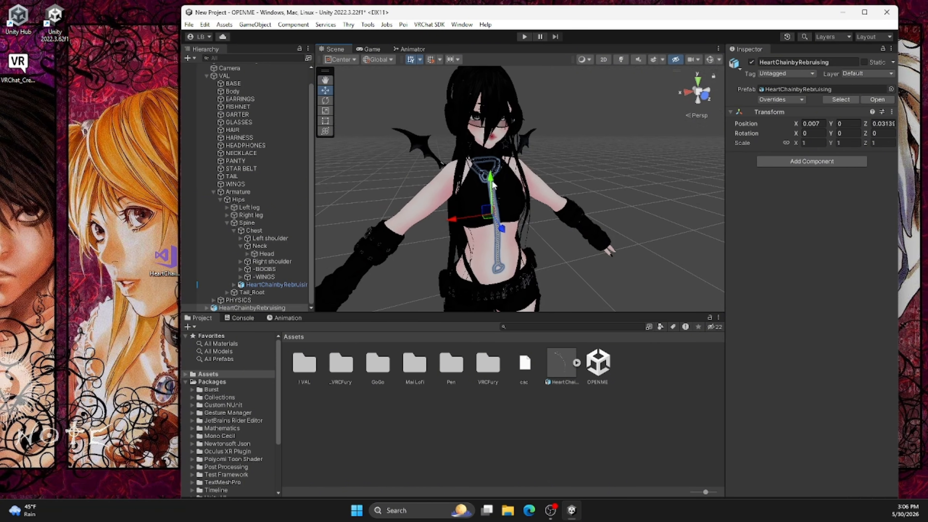
left_click_drag(493, 184, 495, 169)
right_click_drag(495, 169, 438, 190)
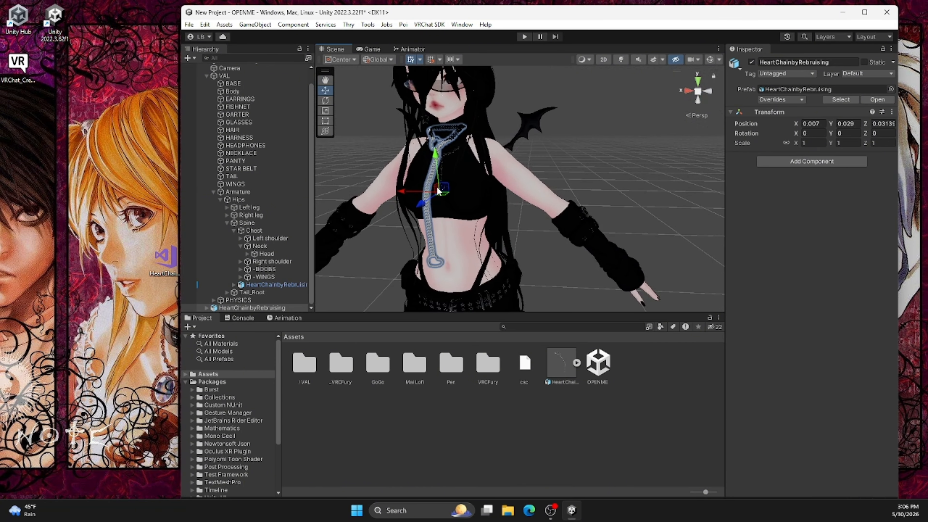
left_click_drag(407, 189, 413, 195)
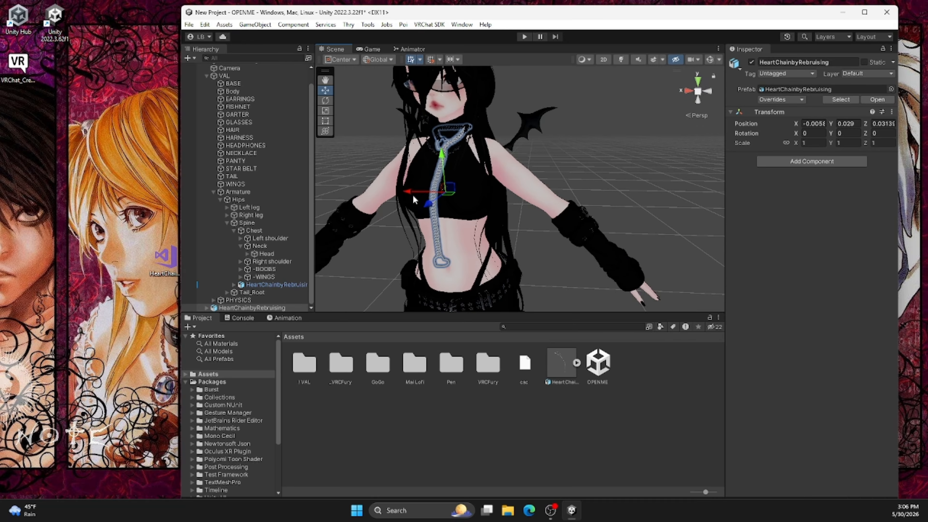
Maximize the Unity editor and rotate the second heart chain to about 6.75 degrees around X, following the avatar's chest.
right_click_drag(412, 194, 328, 207)
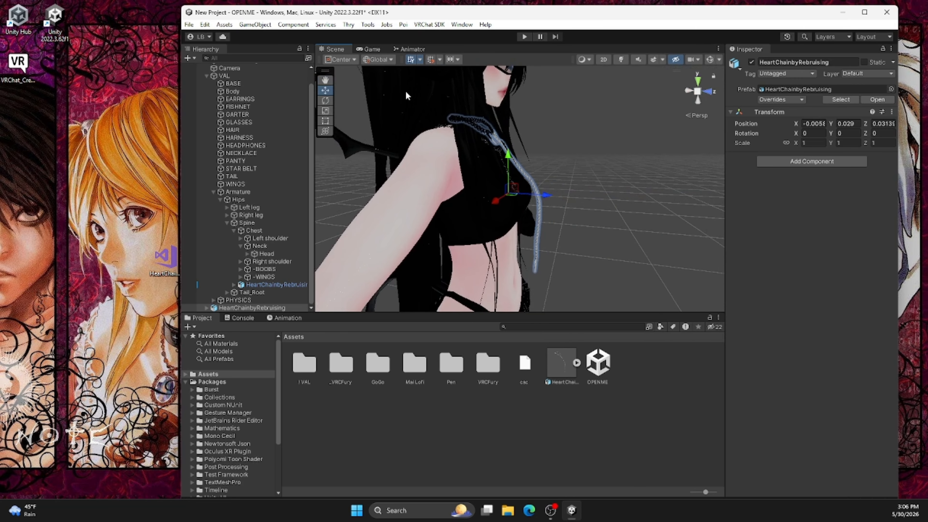
left_click(864, 12)
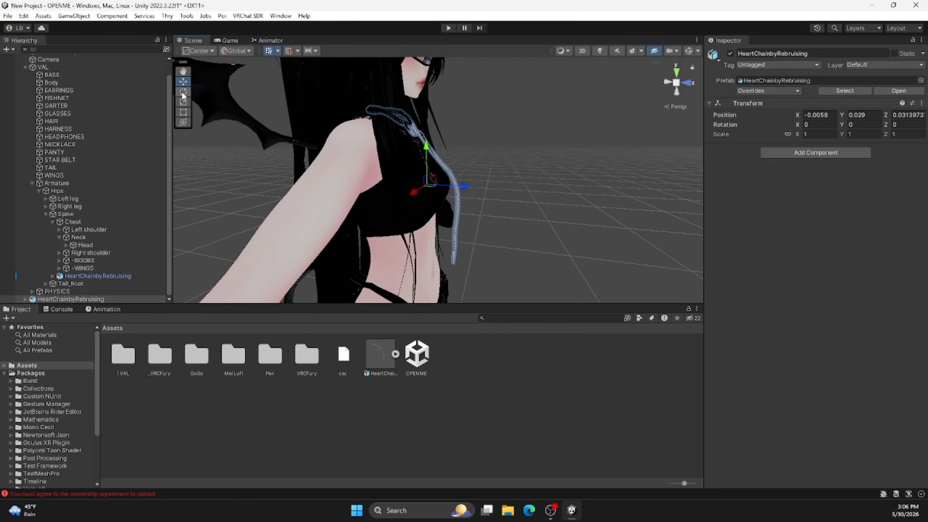
left_click(184, 92)
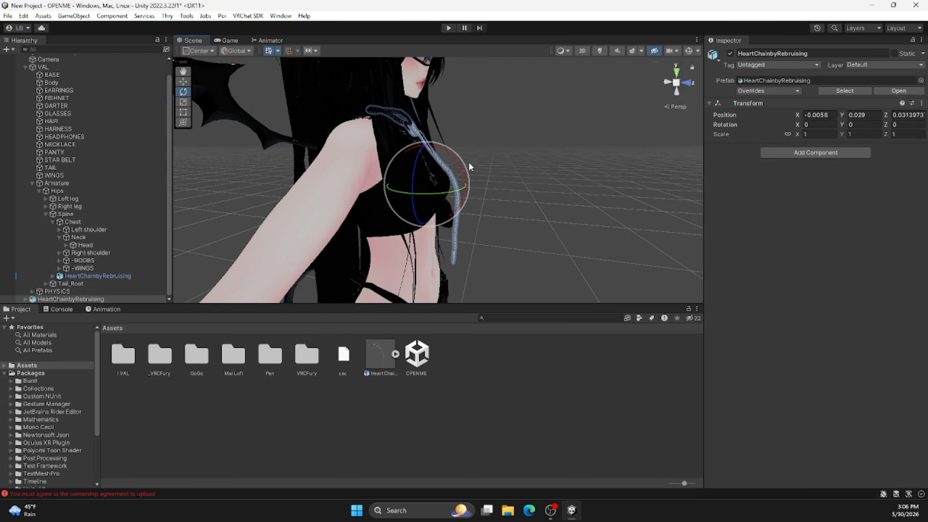
mouse_move(449, 155)
left_mouse_down()
mouse_move(463, 169)
mouse_move(456, 164)
left_mouse_up()
Move the second heart chain forward from the avatar's chest to about Z -0.079.
key("w")
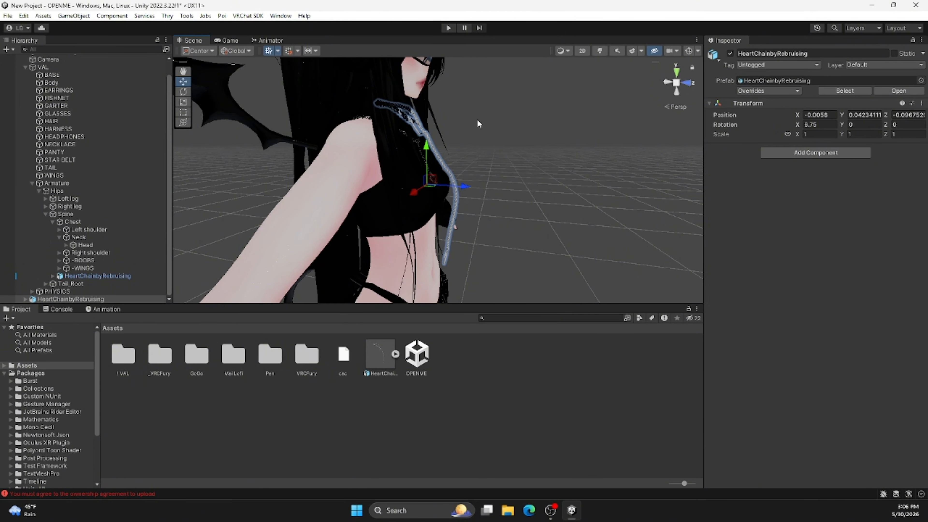
left_click_drag(482, 140, 329, 136, "alt")
left_click_drag(368, 218, 364, 222)
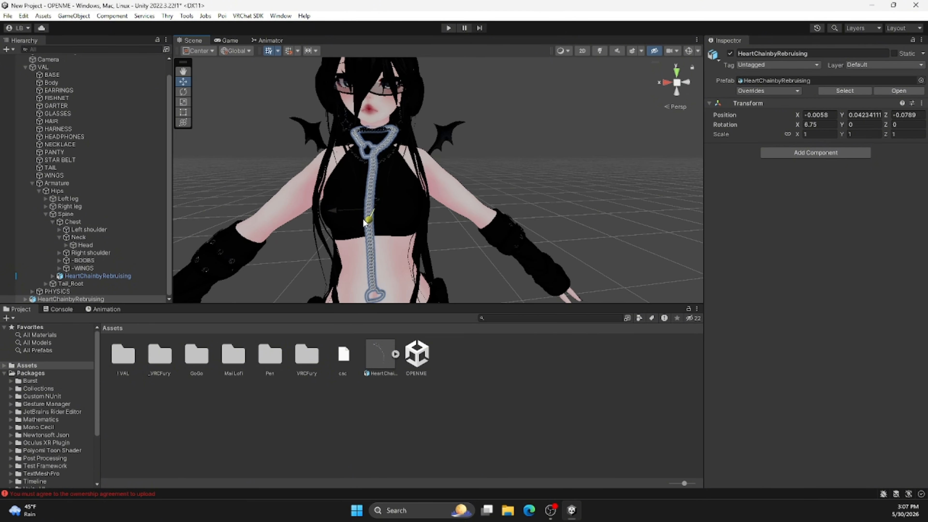
Fine-tune the second heart chain's fit on the chest, tilting it to about 8.77 degrees around X, and parent it to the Neck bone.
left_click_drag(372, 173, 373, 184)
scroll(519, 155, "down", 3)
middle_click_drag(519, 155, 565, 153)
left_click_drag(565, 153, 569, 179, "alt")
left_click(577, 193)
key("s")
right_click_drag(577, 193, 589, 178)
key("w")
key("ctrl+z")
Delete the older heart chain that sits under the Spine bone, scaled 0.09.
left_click(102, 282)
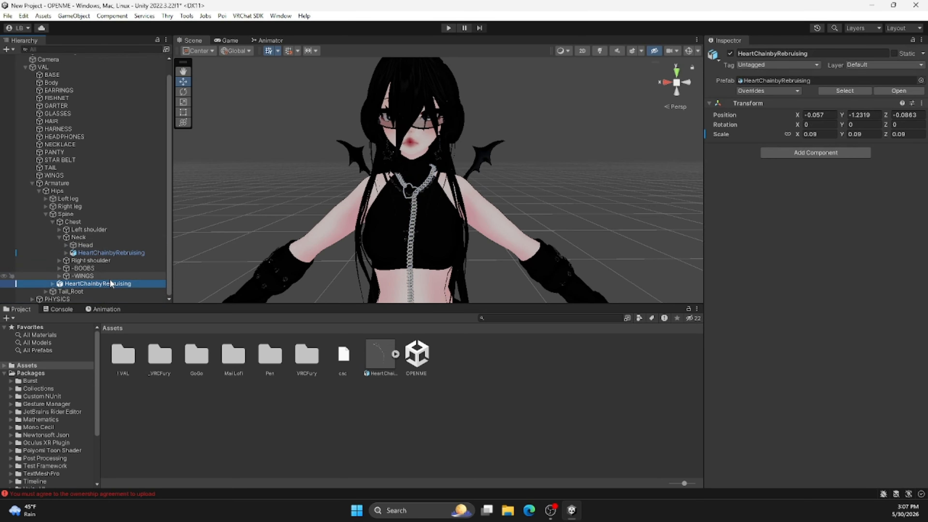
key("Delete")
scroll(254, 156, "down", 5)
left_click_drag(254, 156, 360, 190, "alt")
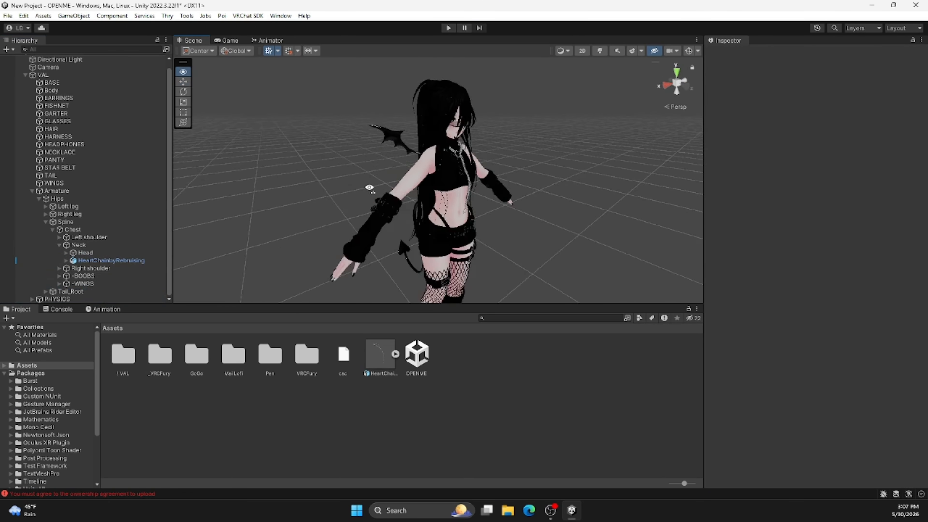
Place another copy of the heart chain asset in the scene beside the avatar and delete it again.
scroll(362, 197, "down", 5)
left_click_drag(380, 366, 461, 229)
scroll(499, 230, "up", 5)
scroll(499, 229, "down", 4)
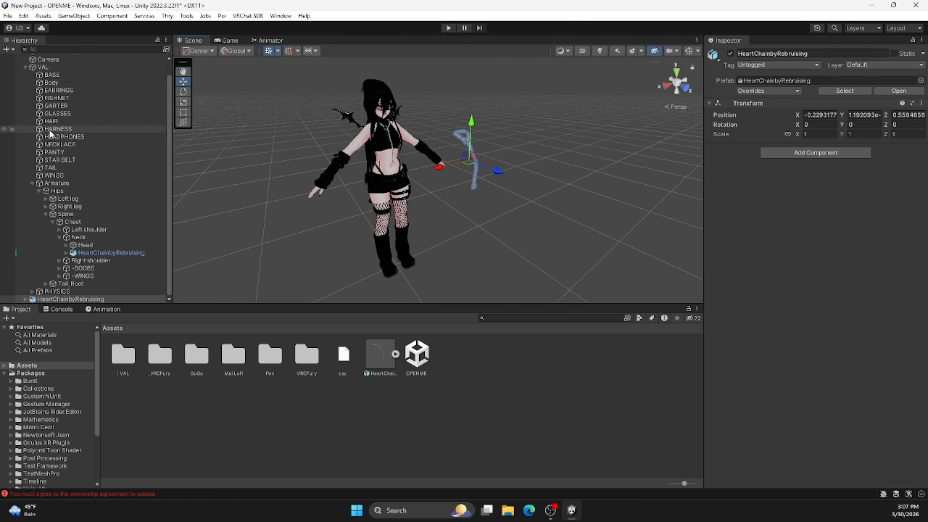
mouse_move(75, 298)
left_mouse_down()
mouse_move(82, 260)
mouse_move(81, 299)
left_mouse_up()
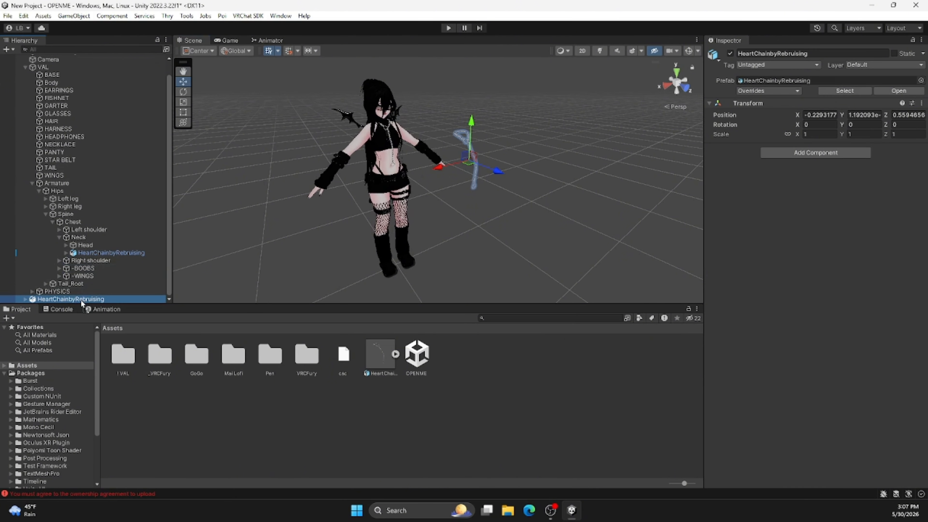
key("Delete")
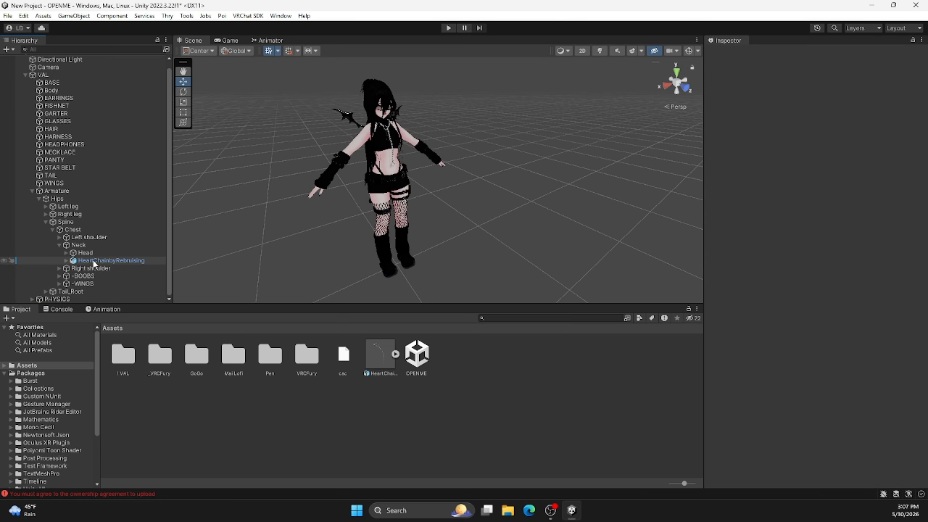
Shift the heart chain under the Neck bone slightly forward from the chest, to about Z -0.0015.
left_click_drag(93, 259, 84, 245)
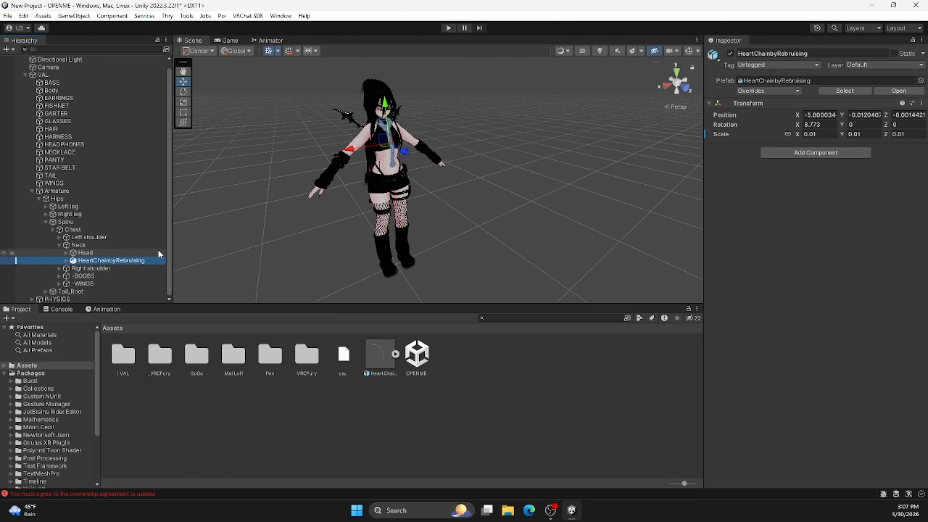
left_click(514, 240)
right_click_drag(514, 240, 421, 142)
key("w")
scroll(380, 165, "down", 5)
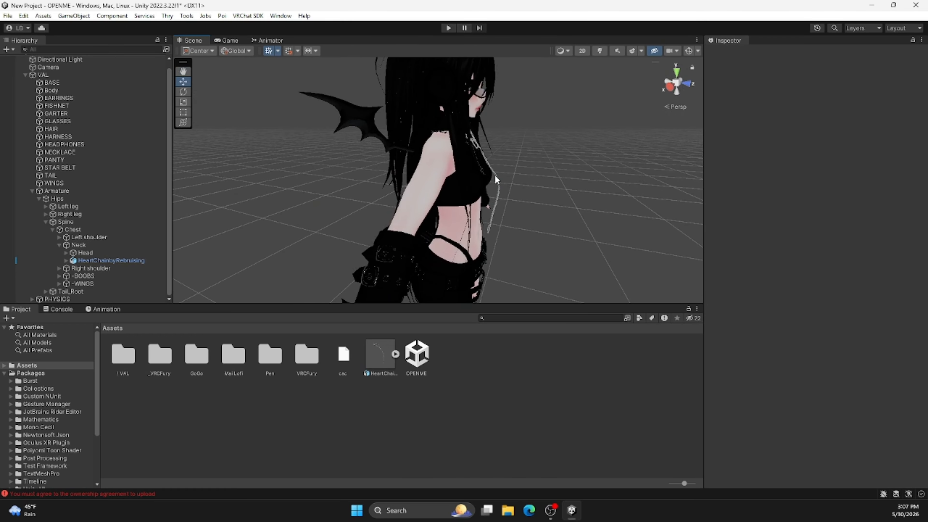
left_click(494, 174)
right_click_drag(510, 178, 347, 205)
left_click_drag(349, 209, 340, 178)
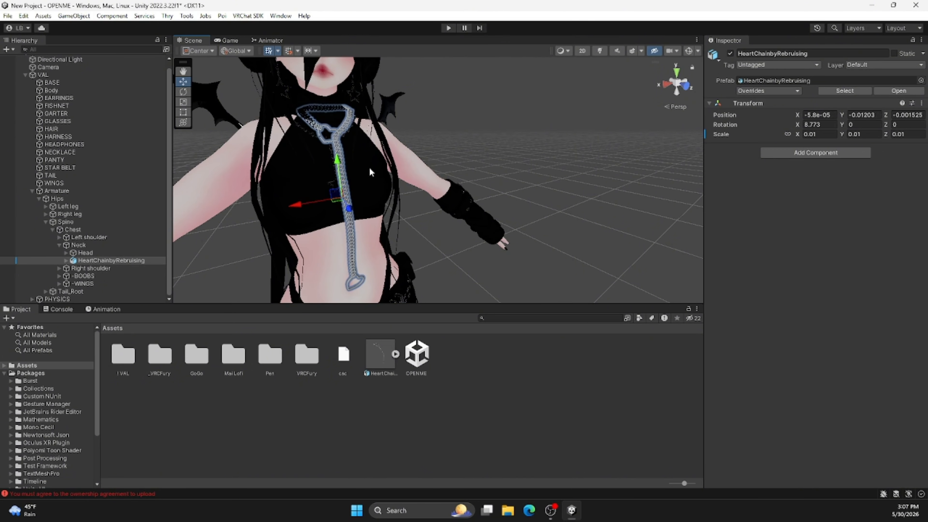
left_click(571, 157)
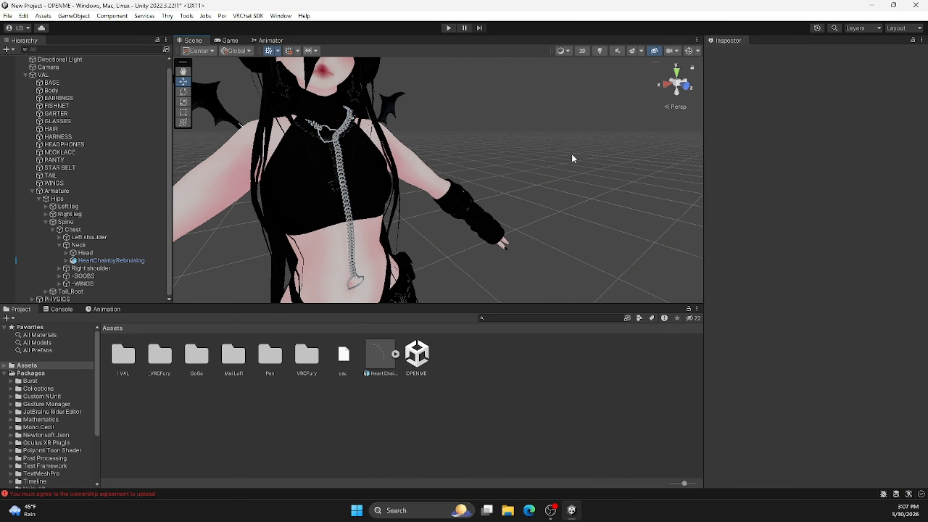
Add a VRC Phys Bone component to the heart chain, searching the components for "phy".
right_click_drag(571, 158, 478, 176)
left_click(433, 185)
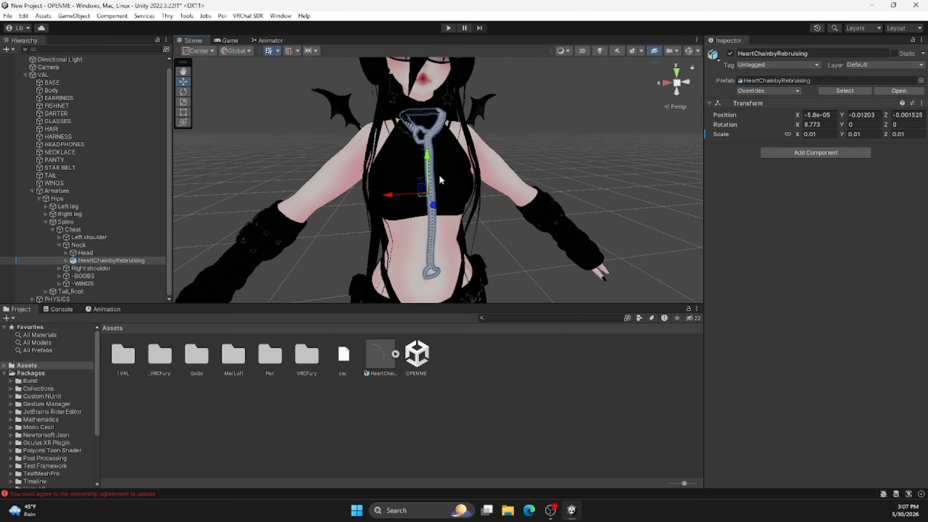
right_click_drag(628, 140, 645, 139)
key("a")
key("d")
right_click_drag(546, 124, 528, 124)
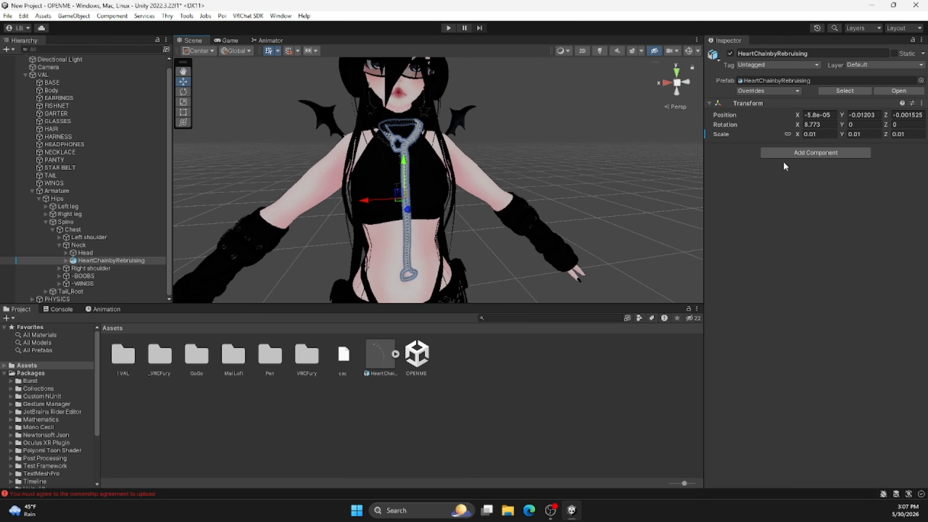
left_click(797, 151)
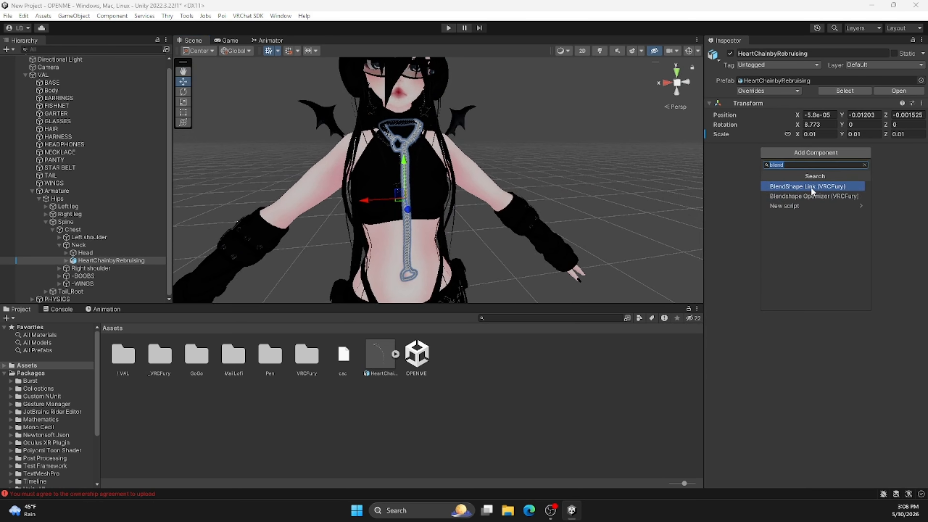
key("BackSpace")
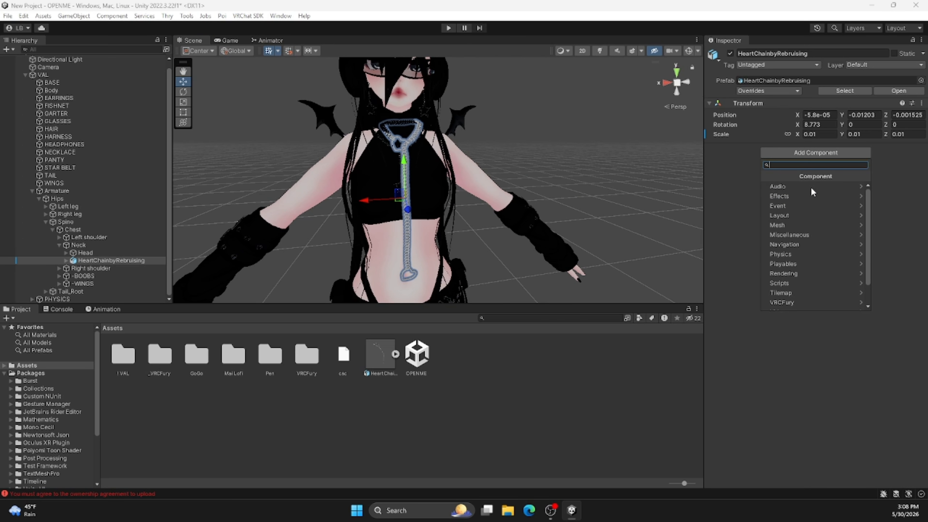
type("phy")
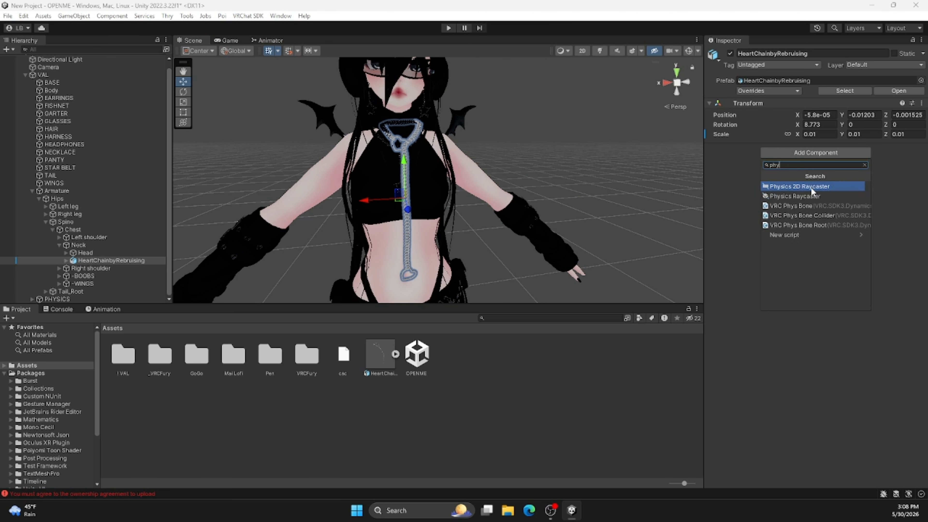
left_click(807, 206)
left_click(614, 370)
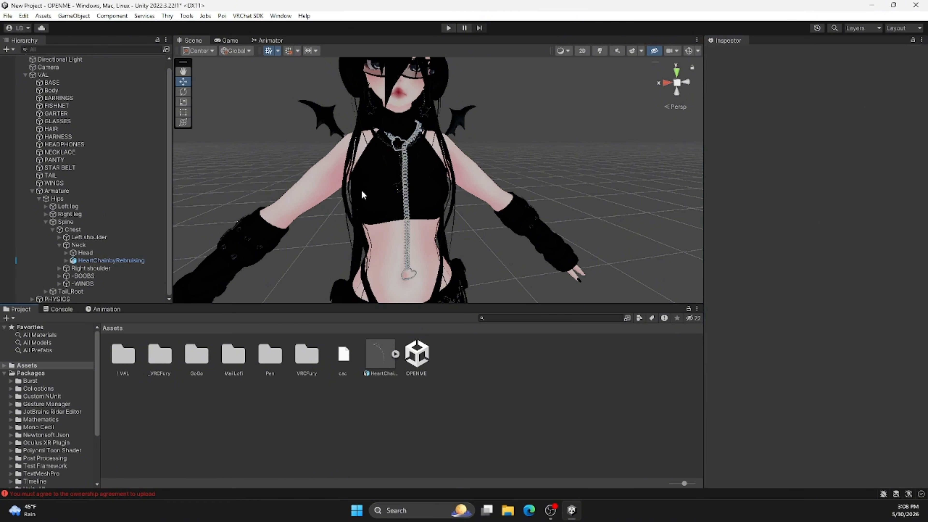
Apply the black METAL material from the project's materials to the heart chain on the avatar.
right_click_drag(402, 170, 382, 168)
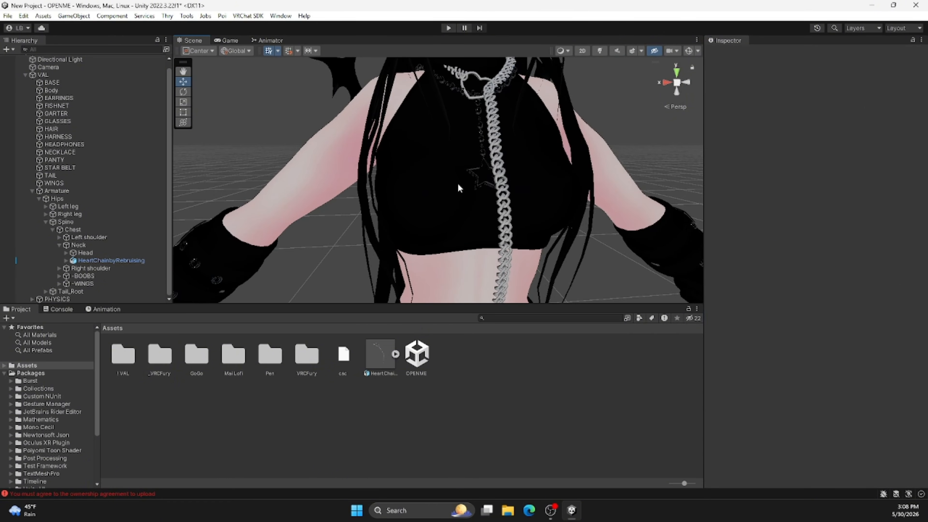
key("s")
right_click_drag(488, 178, 489, 143)
key("w")
key("s")
key("d")
key("a")
key("w")
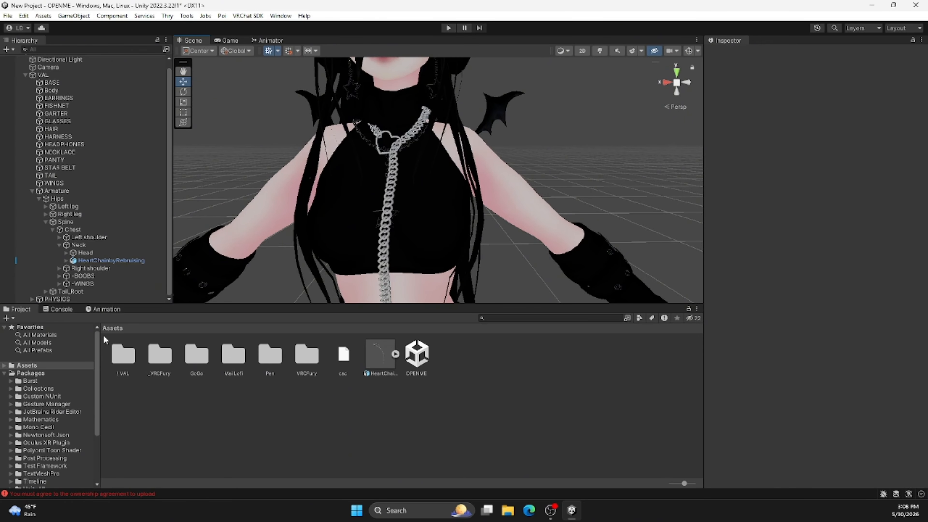
left_click(47, 334)
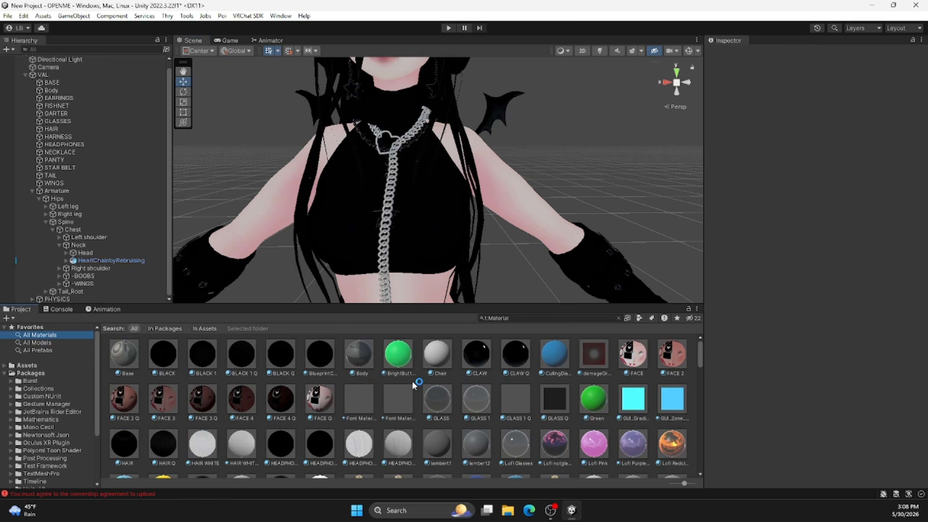
scroll(535, 395, "down", 3)
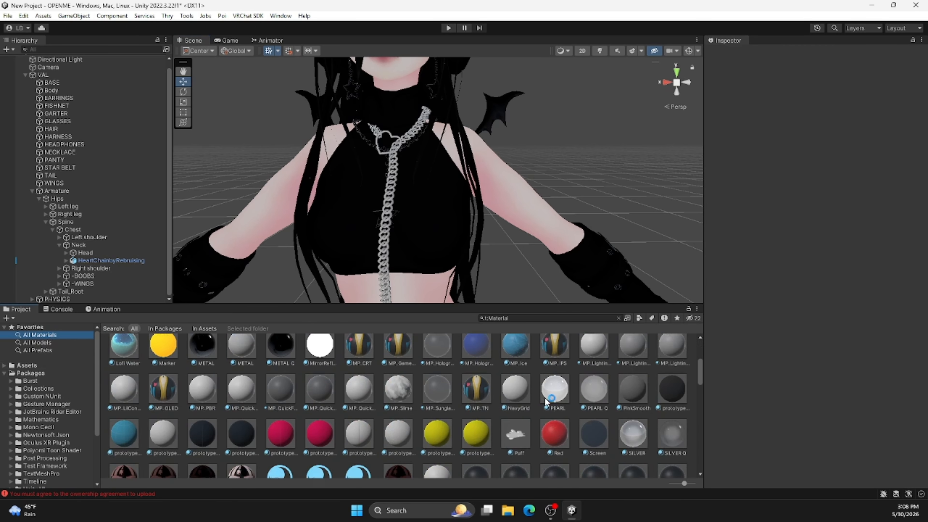
scroll(545, 397, "down", 1)
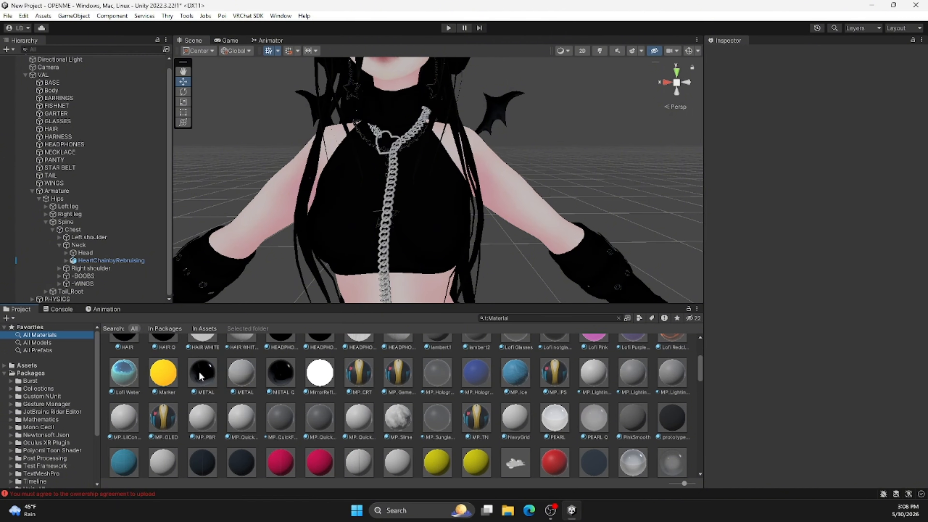
left_click_drag(201, 377, 387, 263)
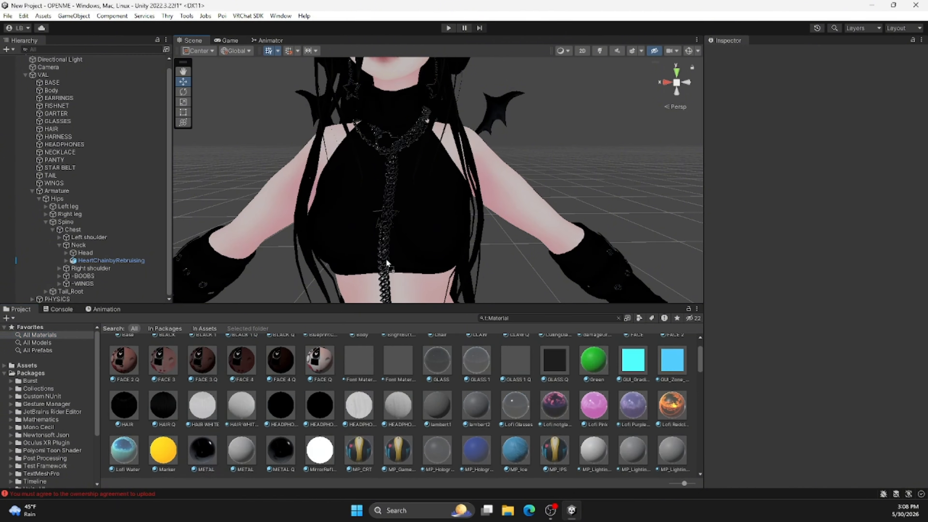
View the whole avatar, look over the VRChat SDK builder with its Prepare Your Content section collapsed, and close the SDK window.
left_click_drag(552, 143, 491, 207, "alt")
key("s")
key("a")
right_click_drag(490, 207, 542, 182)
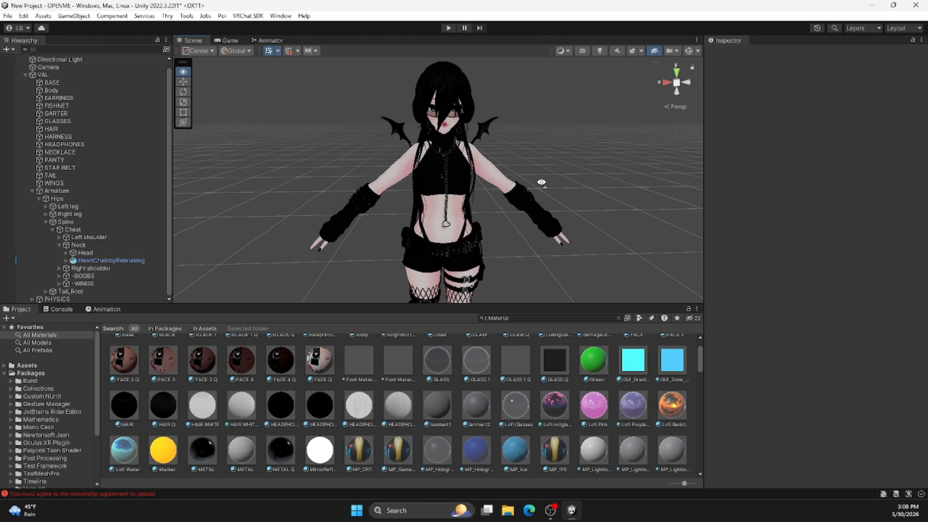
left_click(248, 15)
left_click(289, 42)
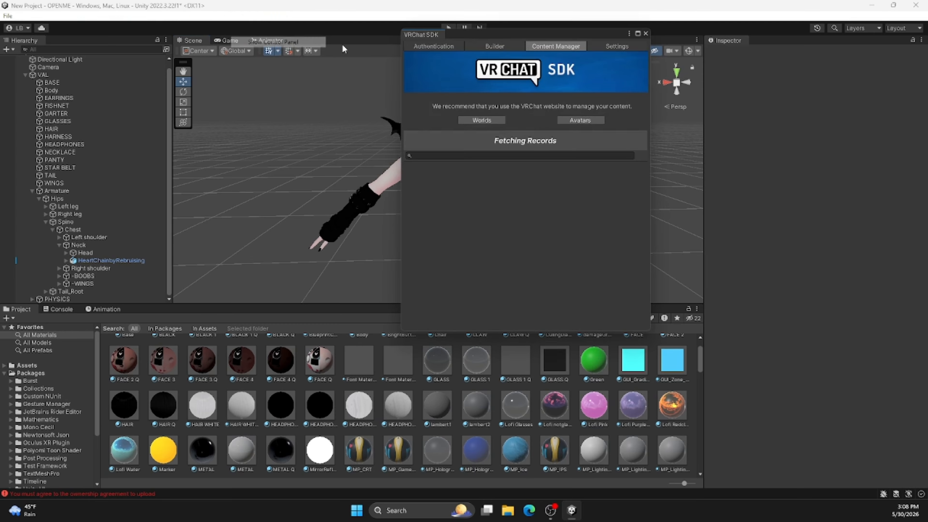
left_click(518, 110)
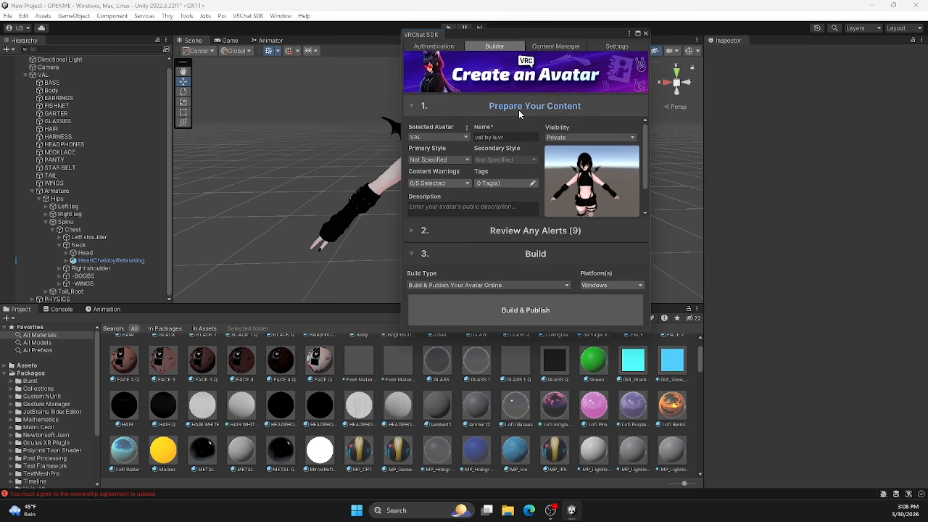
left_click(503, 111)
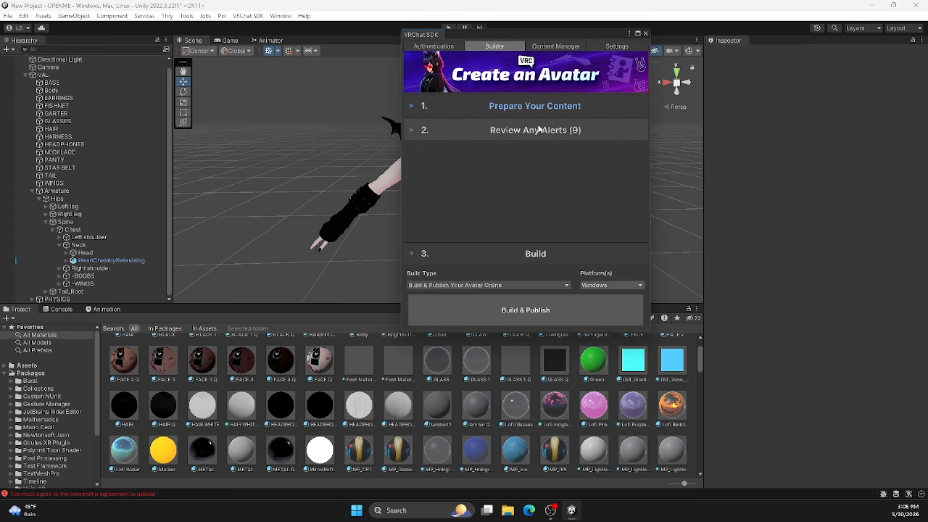
left_click(646, 33)
Restore the Unity editor from full screen and narrow its window to uncover part of the desktop.
left_click_drag(233, 5, 428, 16)
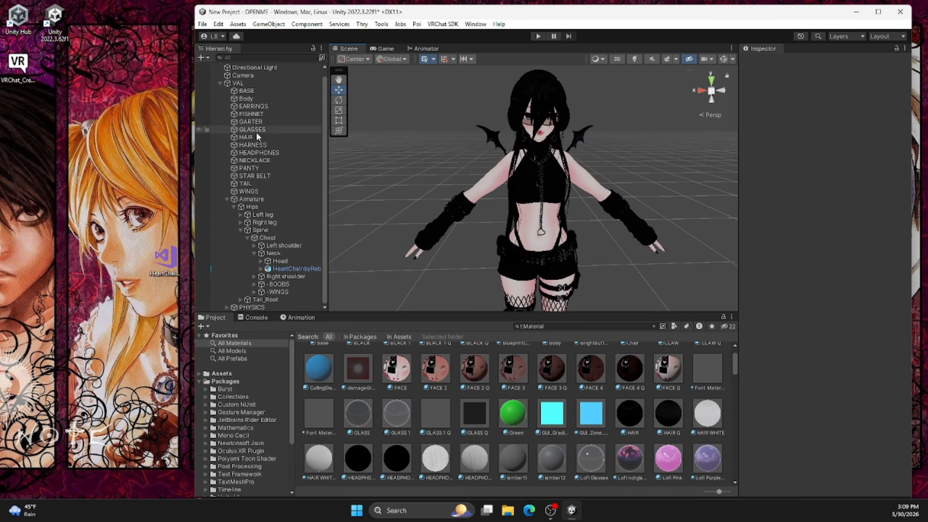
left_click_drag(195, 200, 324, 203)
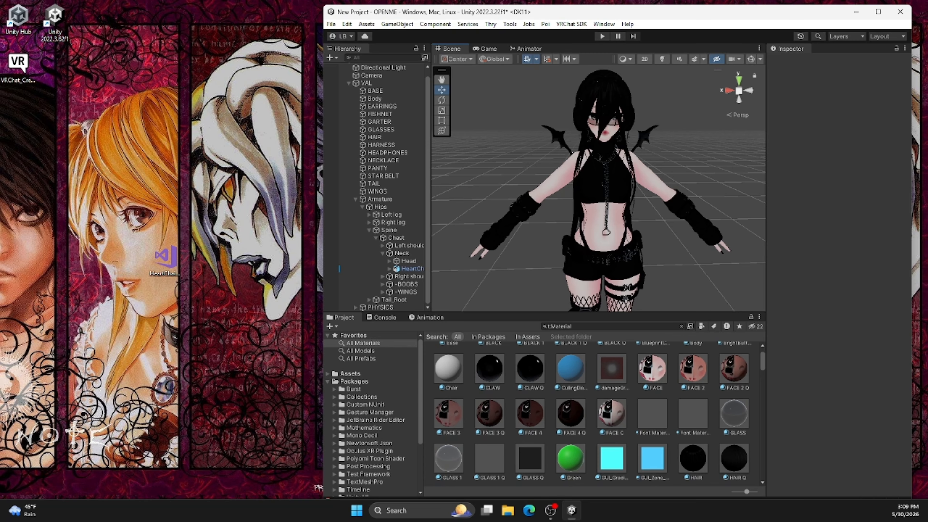
left_click_drag(321, 157, 356, 210)
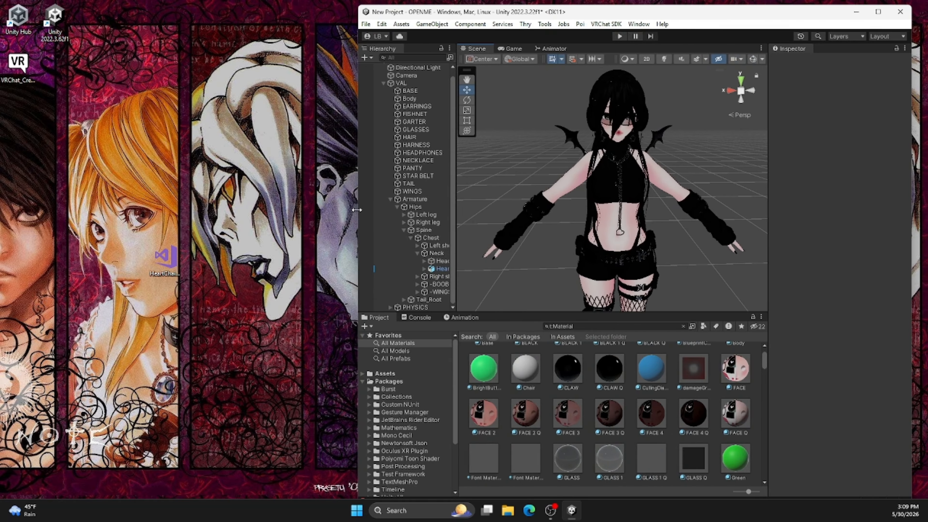
Arrange the Blender shortcut and the heart chain file side by side on the desktop, and show the project's Assets folder.
left_click_drag(190, 521, 239, 163)
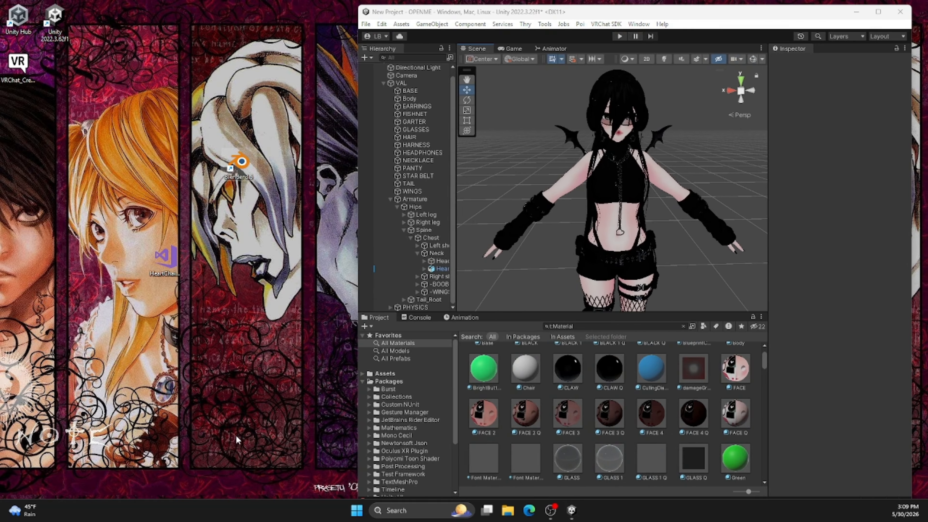
left_click(385, 374)
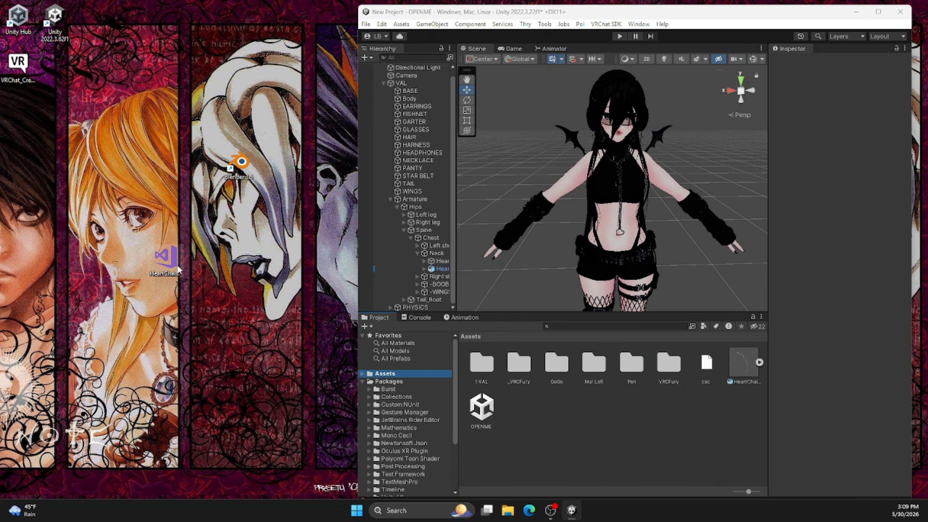
left_click_drag(177, 265, 196, 203)
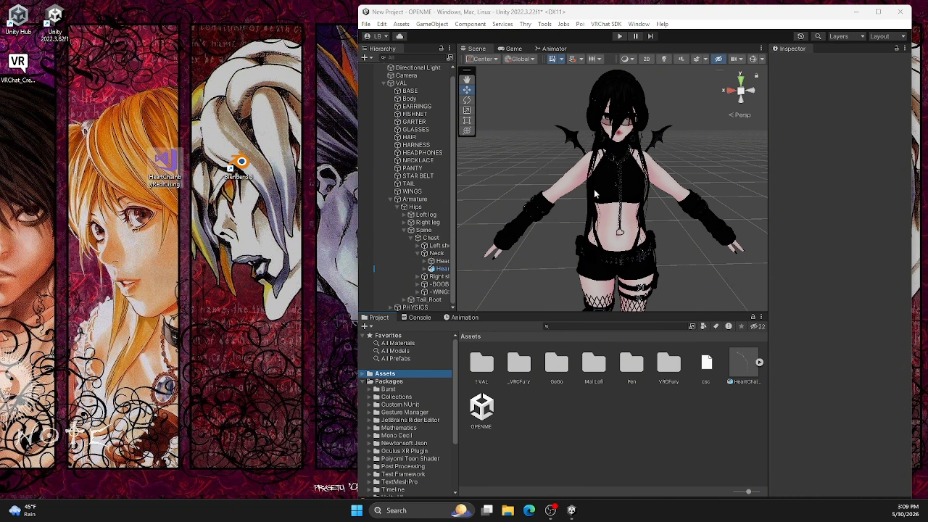
Launch Blender, dismiss its splash screen and delete the default camera, cube and light from the scene.
double_click(239, 163)
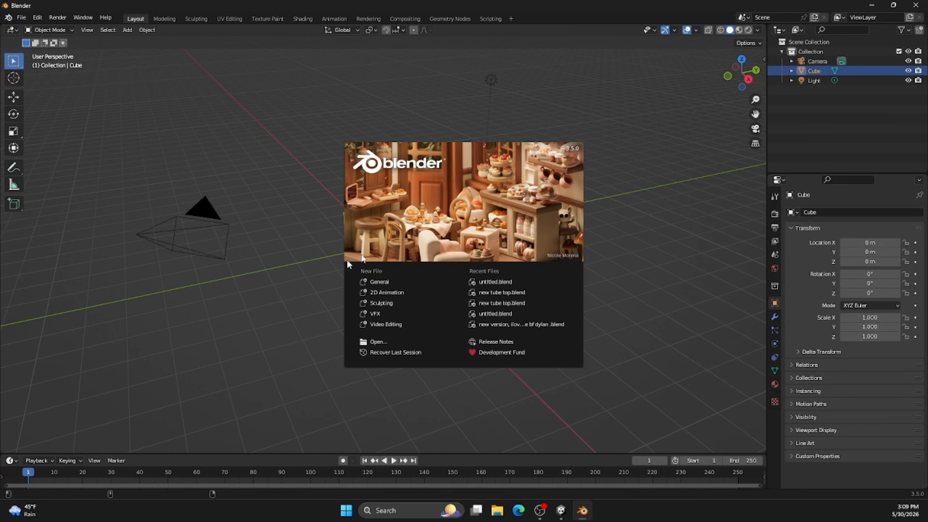
left_click(497, 123)
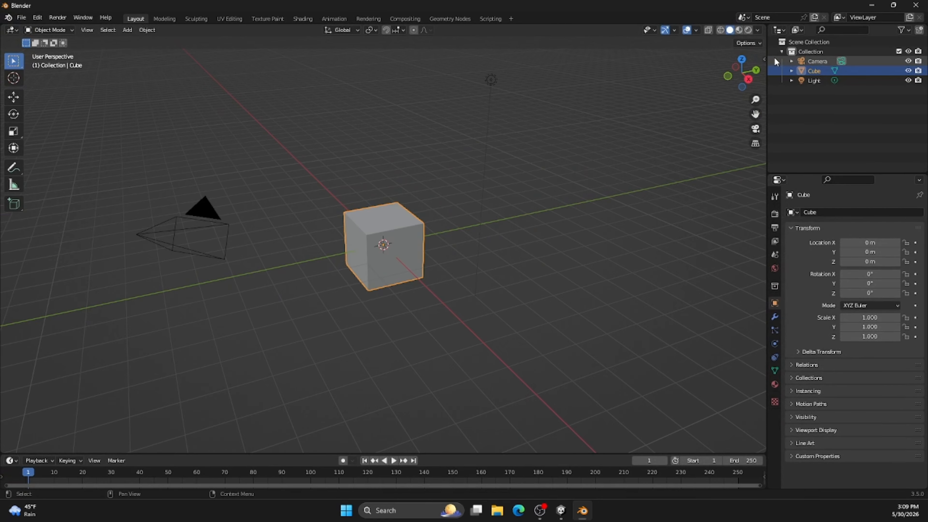
left_click_drag(774, 58, 829, 94)
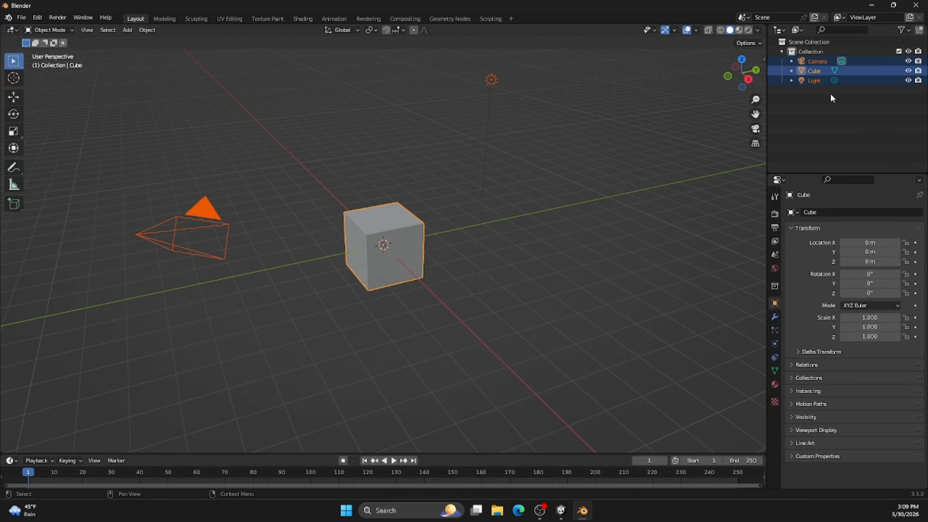
key("Delete")
right_click(382, 265)
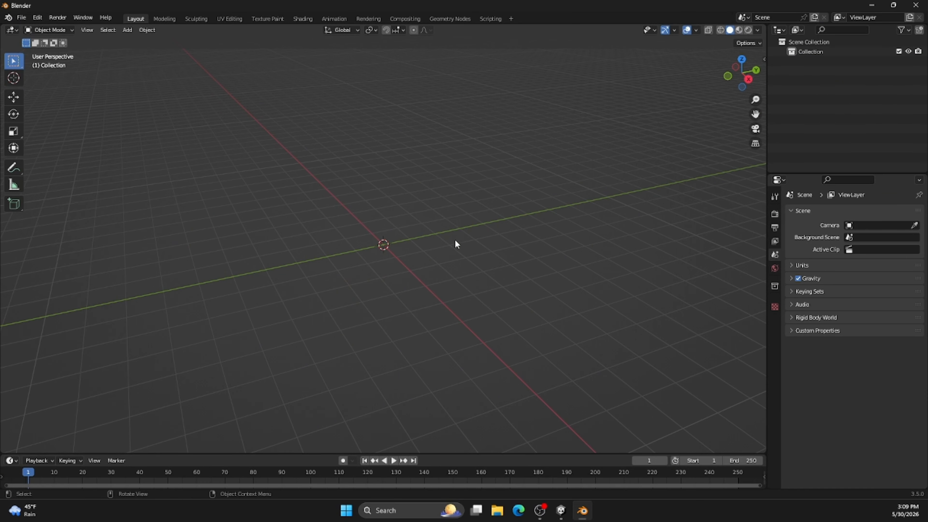
Shrink the Blender window out of the way, maximize Unity and locate the free avi model in the ! VAL assets folder.
scroll(456, 244, "up", 2)
left_click_drag(735, 88, 536, 498)
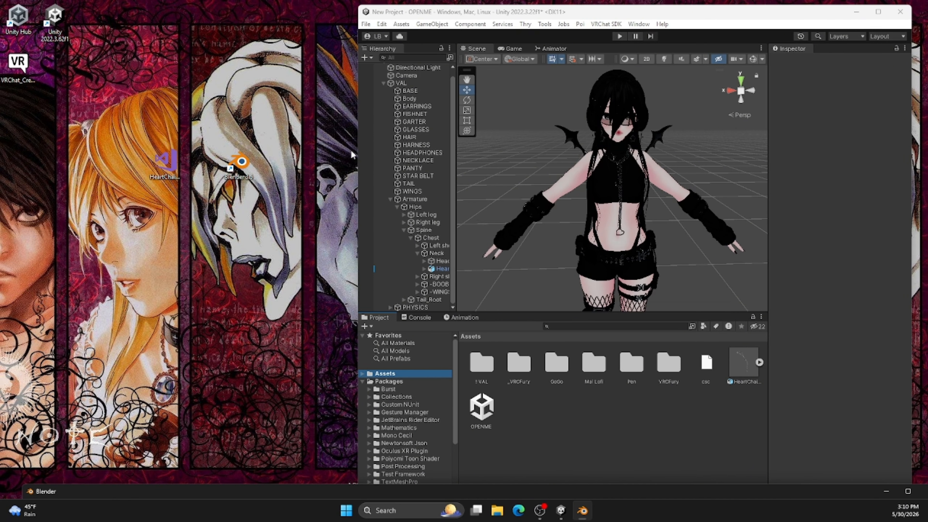
double_click(603, 10)
double_click(124, 355)
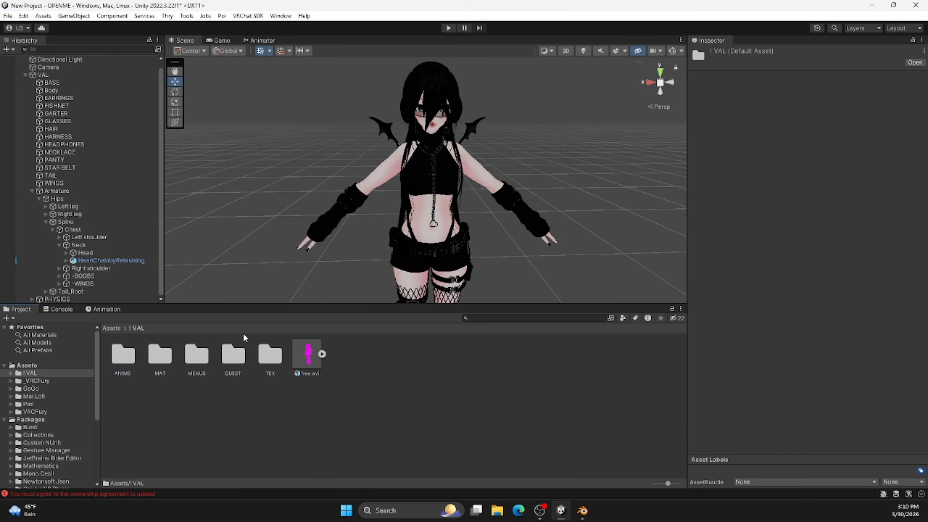
left_click(302, 357)
right_click(303, 357)
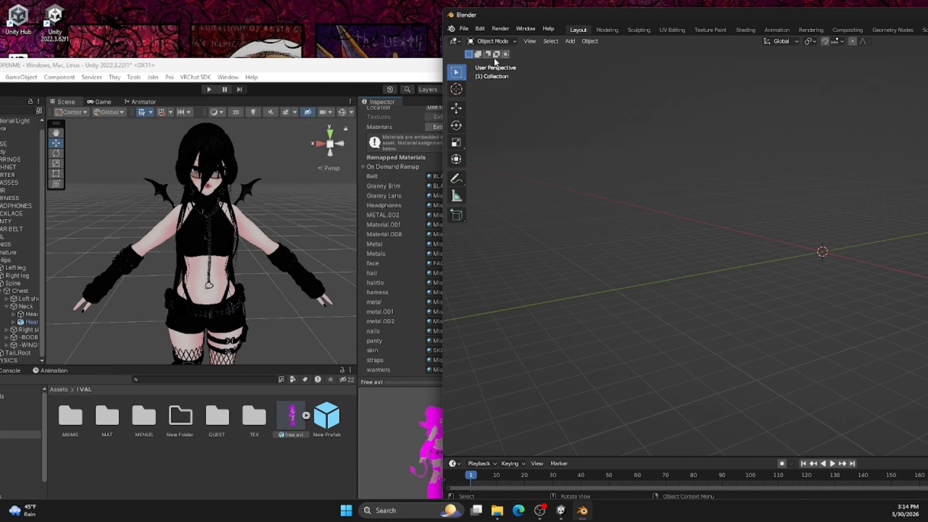
Import free avi.fbx into Blender with the FBX importer, taking the file straight from Unity's ! VAL folder.
left_click(464, 29)
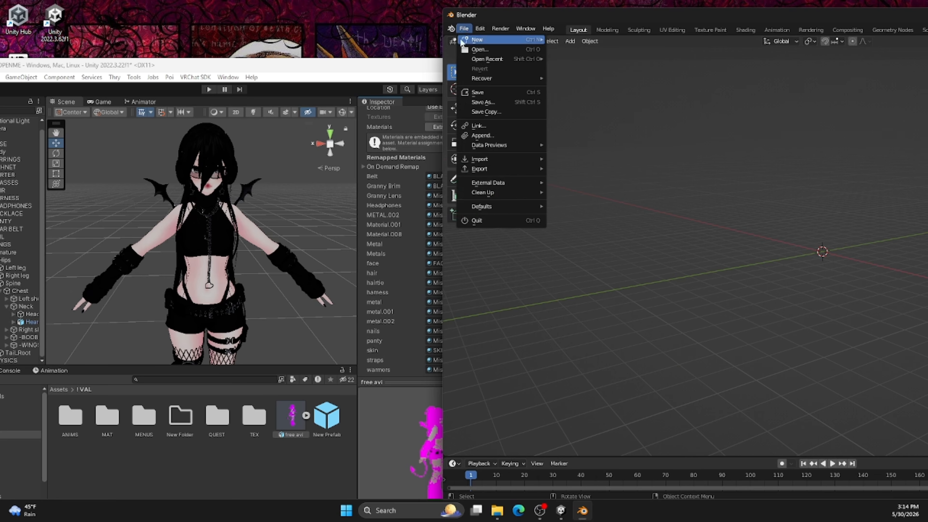
mouse_move(497, 159)
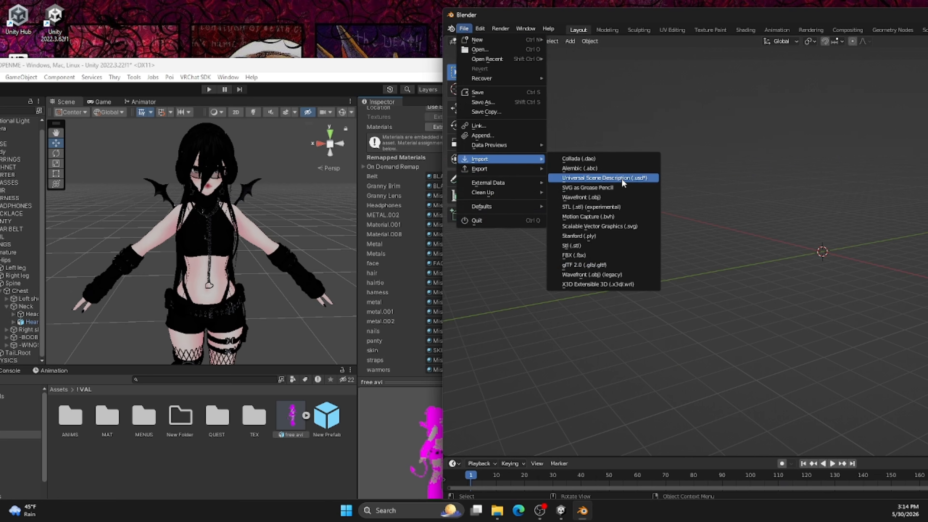
left_click(574, 255)
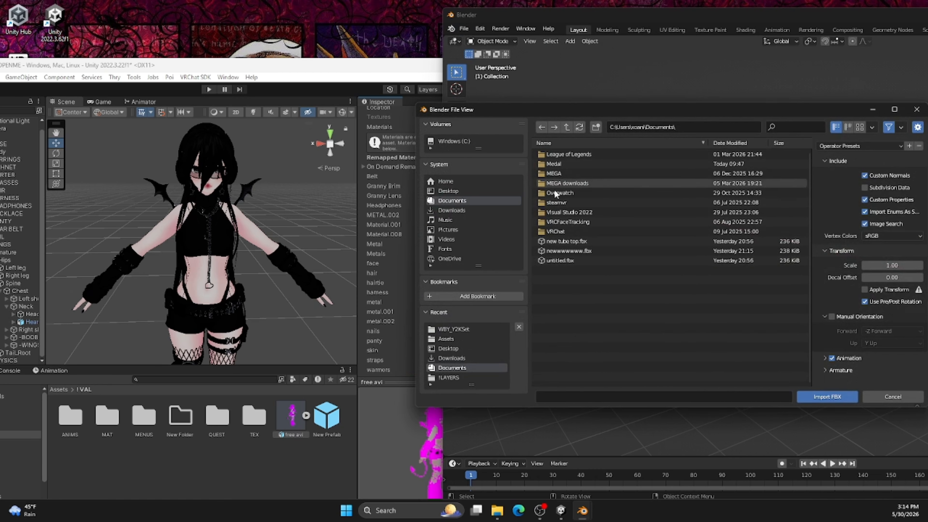
left_click(286, 413)
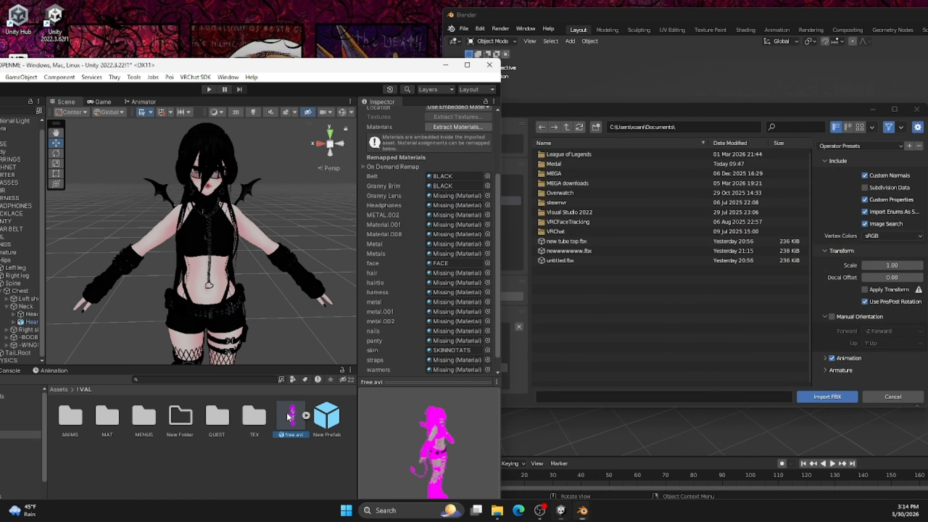
left_click_drag(289, 417, 313, 429)
left_click_drag(340, 433, 390, 422)
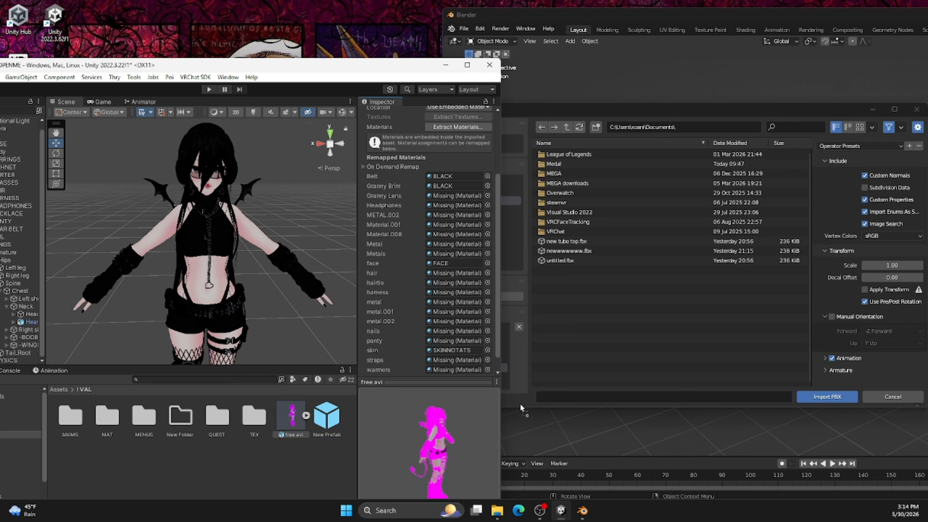
left_click_drag(548, 393, 548, 393)
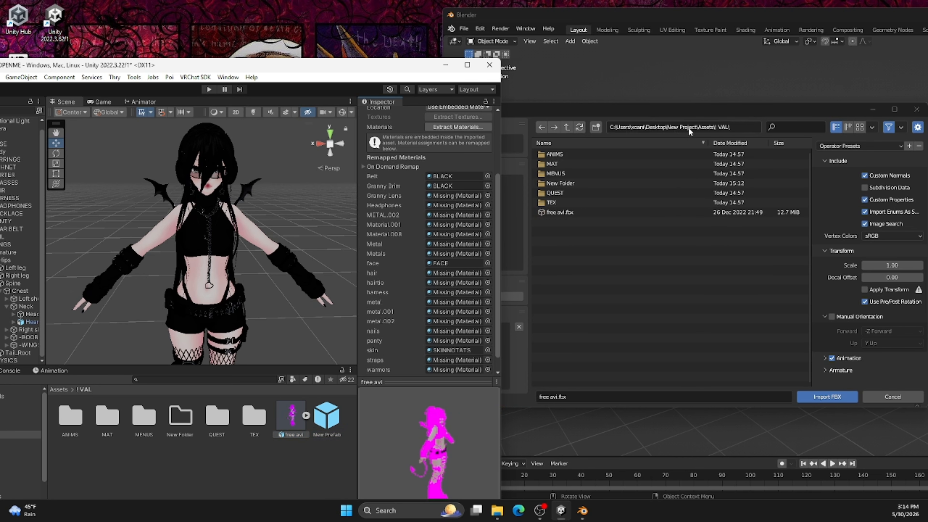
left_click(685, 362)
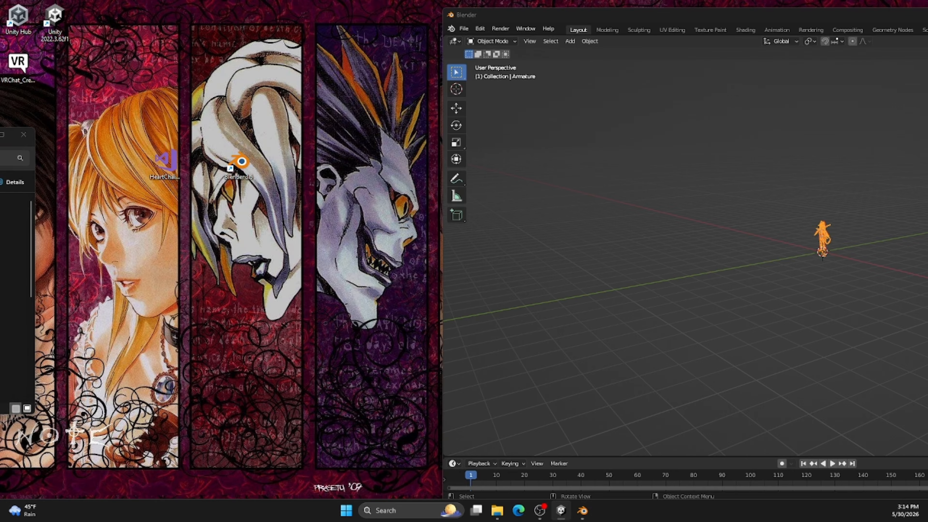
Maximize the Blender window and delete every mesh under the imported armature except BASE and Body.
left_click_drag(0, 179, 0, 127)
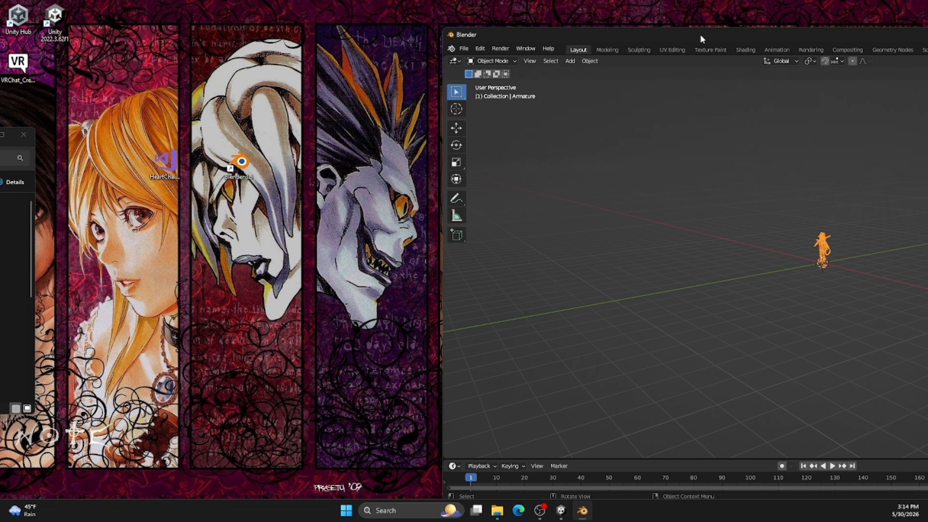
left_click_drag(700, 15, 500, 1)
scroll(389, 216, "up", 10)
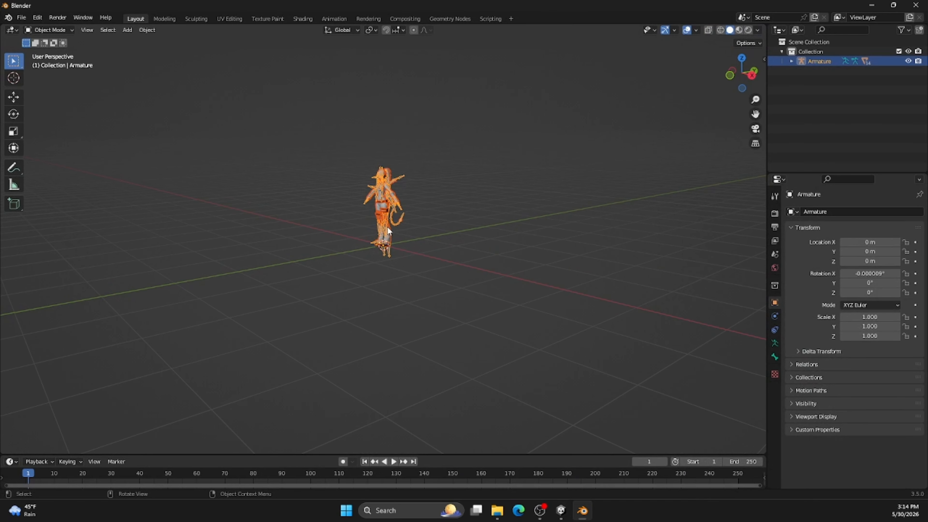
scroll(390, 209, "down", 2)
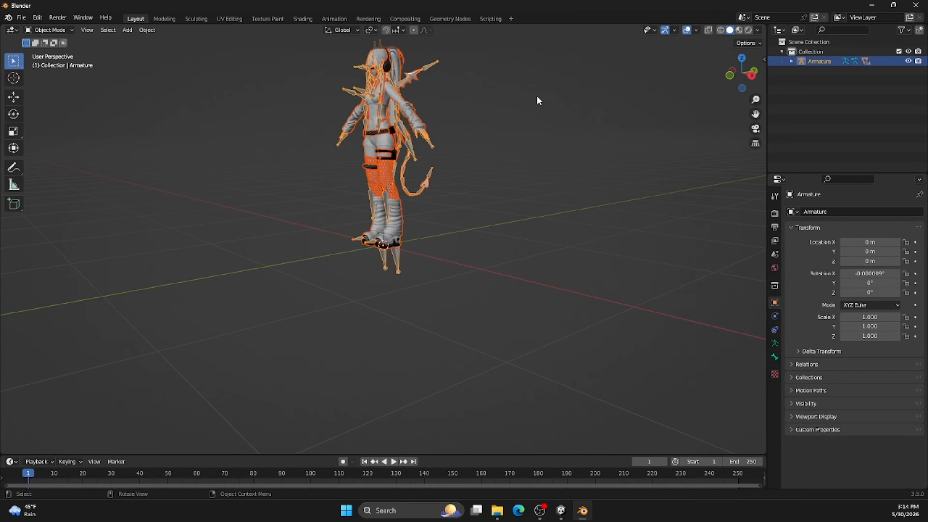
left_click(792, 61)
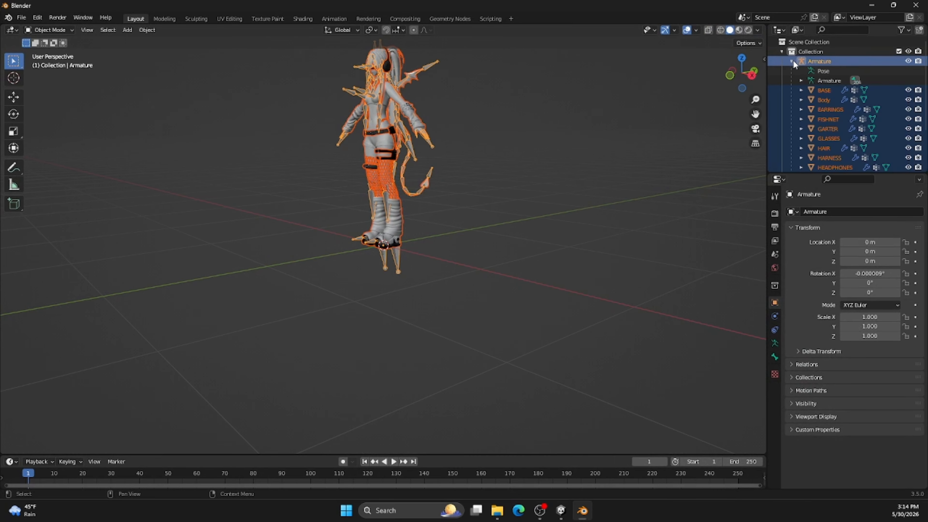
scroll(800, 84, "down", 2)
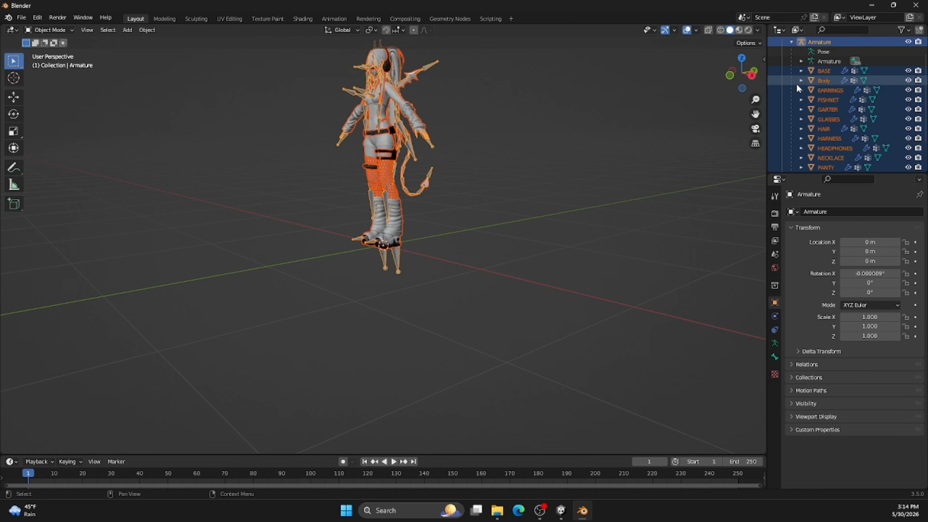
left_click_drag(775, 89, 895, 168)
key("Delete")
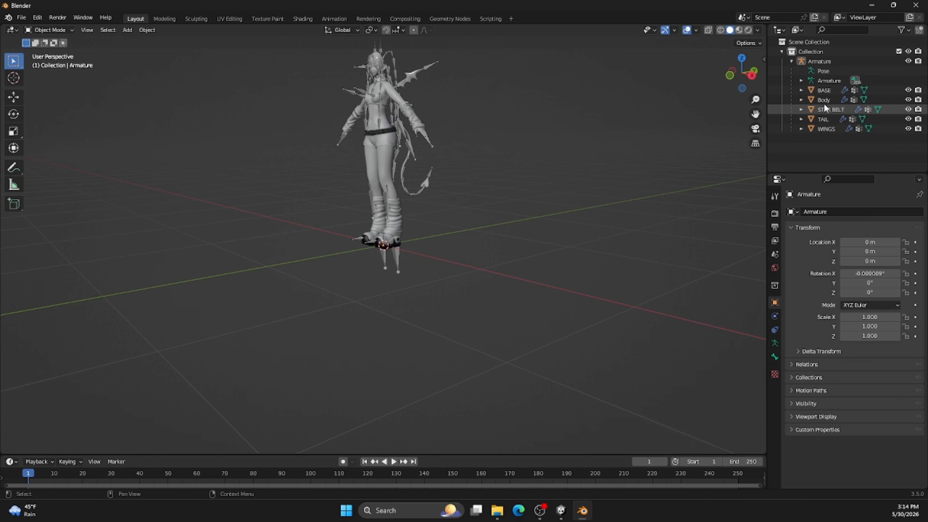
left_click_drag(775, 106, 835, 132)
key("Delete")
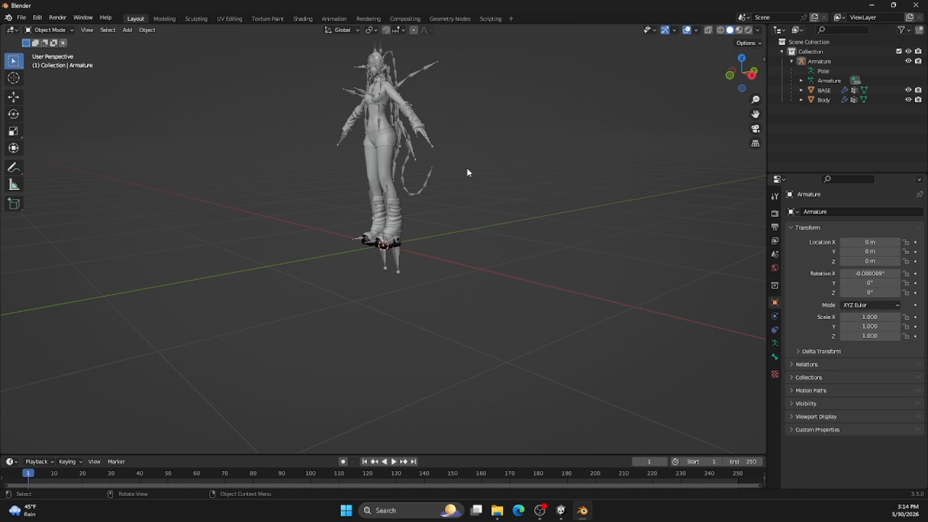
Lower the BASE mesh about 0.93 m along Z with the Move tool and delete the armature.
left_click(396, 219)
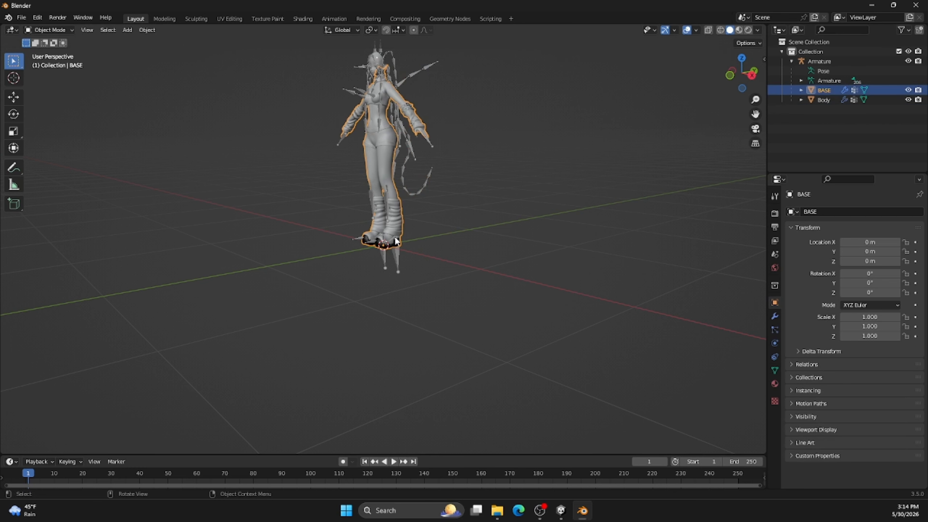
right_click(500, 181)
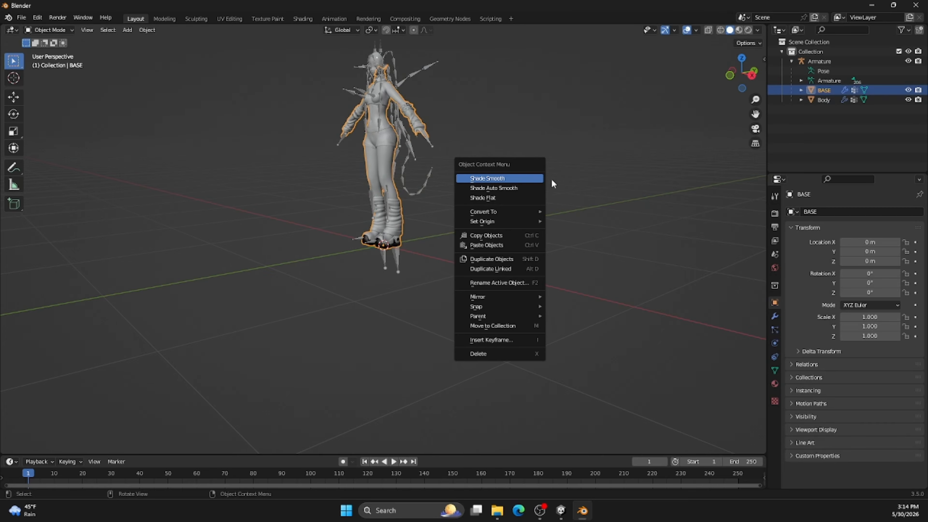
left_click(635, 170)
left_click(386, 157)
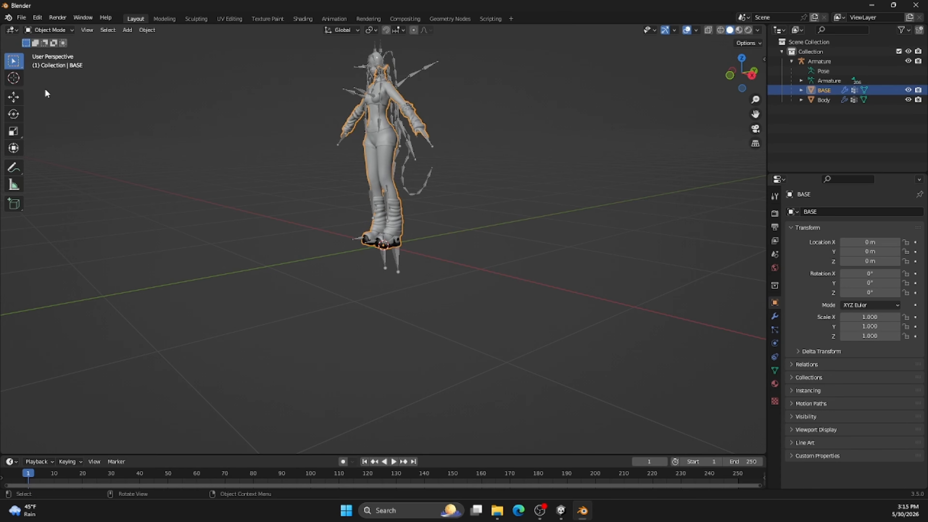
left_click(14, 96)
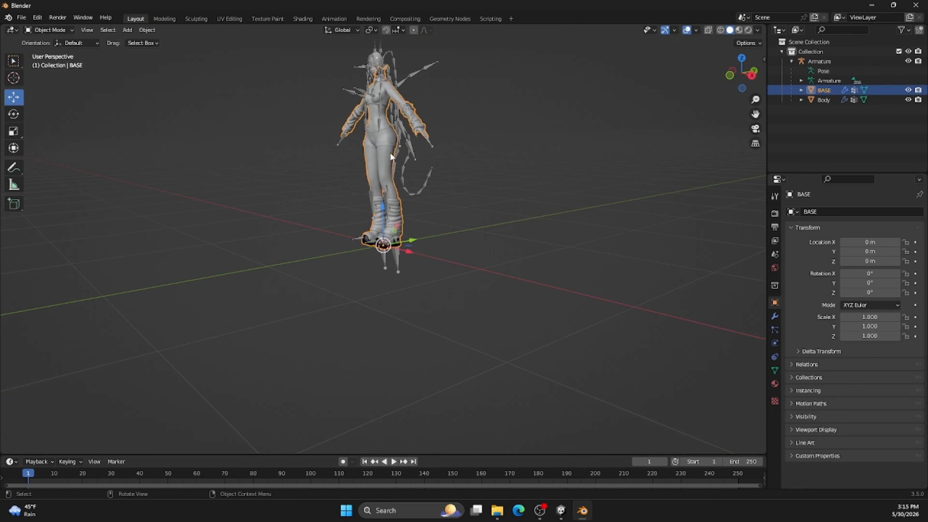
left_click_drag(761, 76, 737, 64)
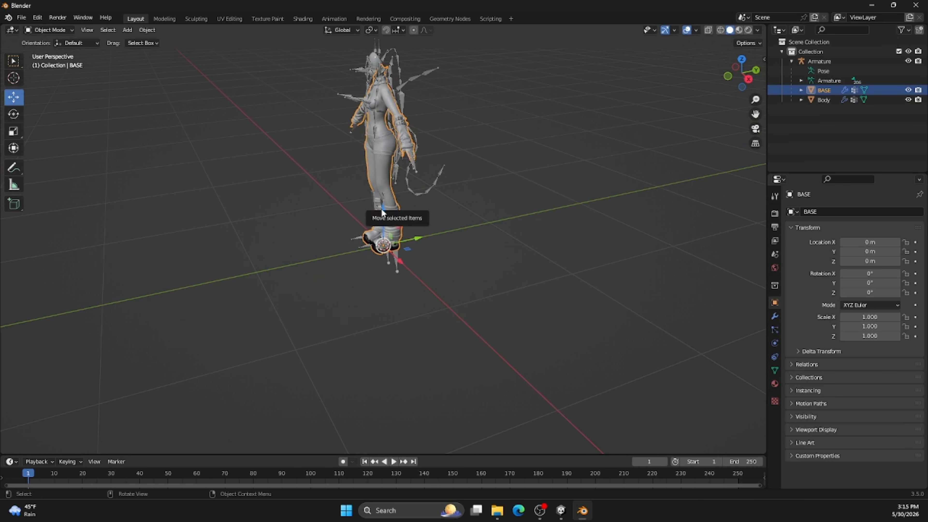
left_click_drag(382, 212, 384, 316)
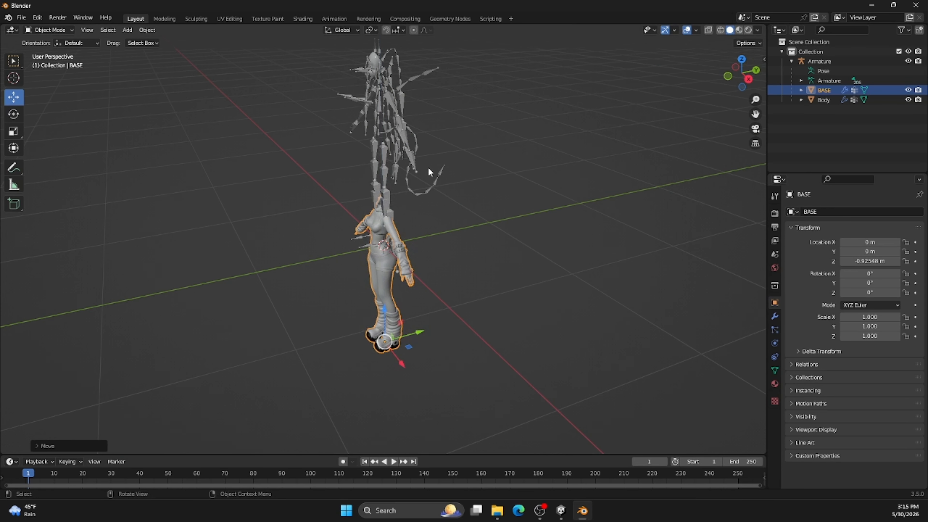
left_click(411, 153)
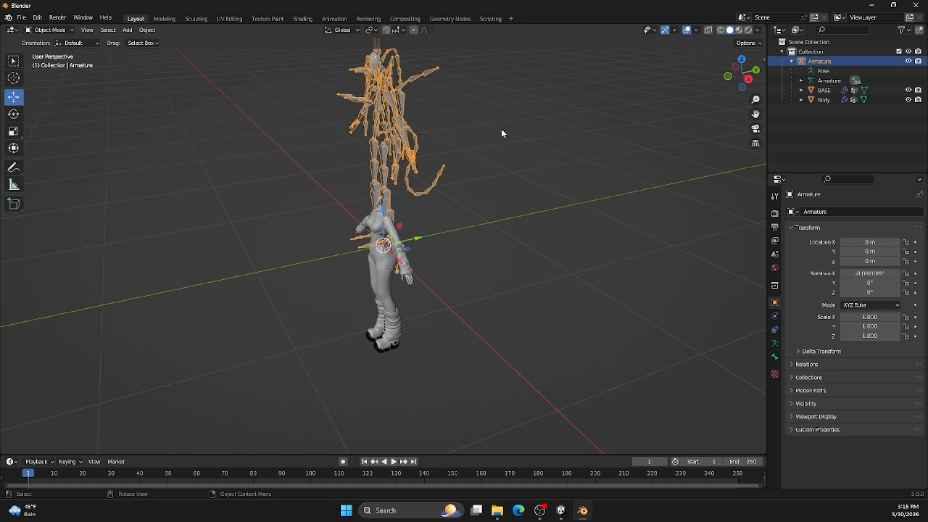
key("Delete")
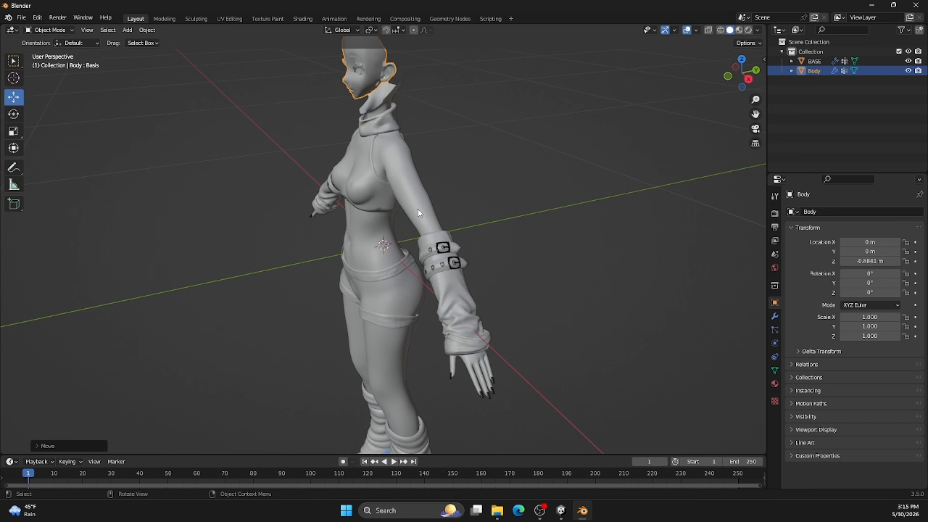
Lower the Body head mesh to about -0.92 m on Z so it sits on the neck, and deselect it.
scroll(417, 209, "up", 1)
scroll(418, 208, "down", 2)
scroll(416, 199, "down", 2)
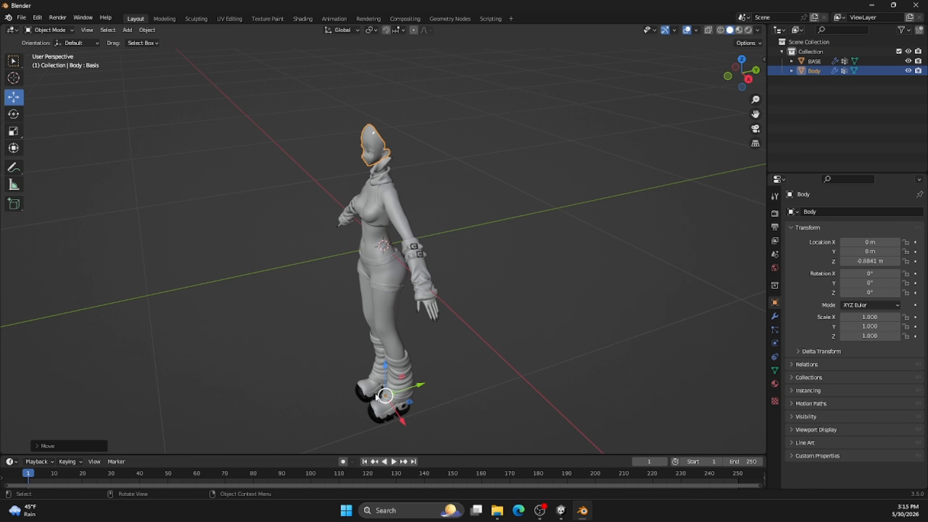
left_click_drag(382, 364, 388, 364)
left_click(459, 186)
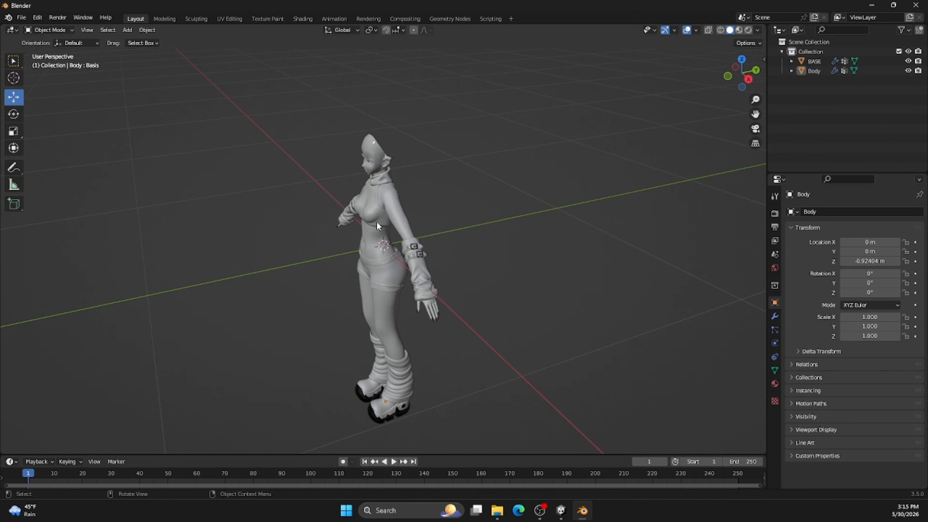
Examine the figure from the front, selecting the BASE and Body meshes in turn to compare what each covers.
scroll(413, 209, "up", 7)
right_click(417, 209)
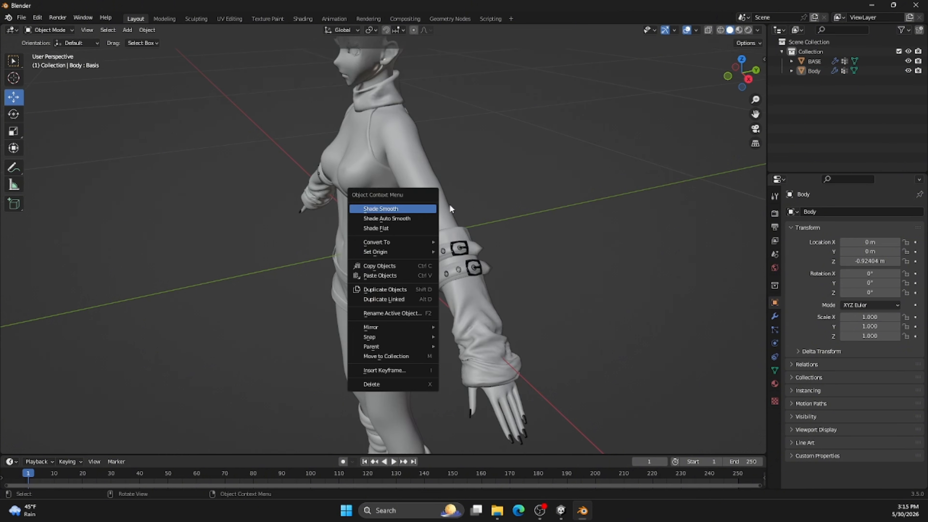
left_click_drag(745, 80, 808, 79)
left_click(392, 96)
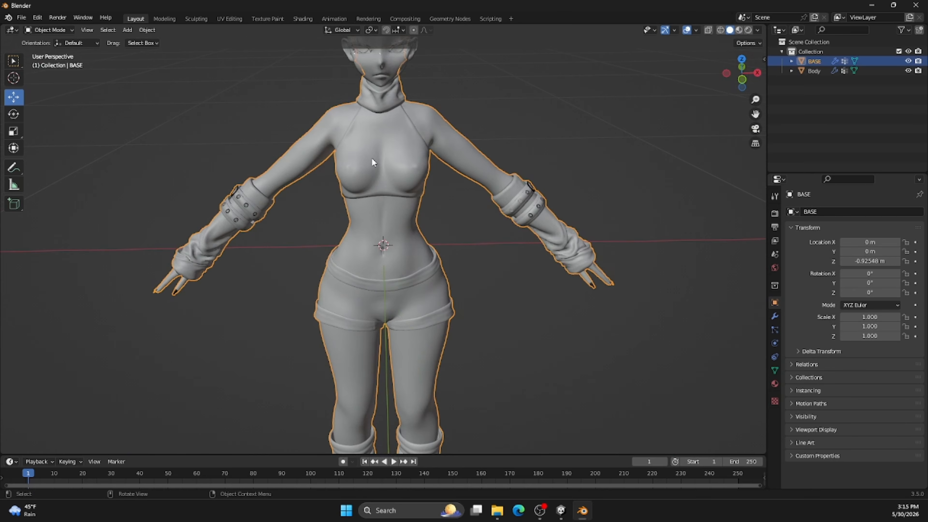
left_click(811, 70)
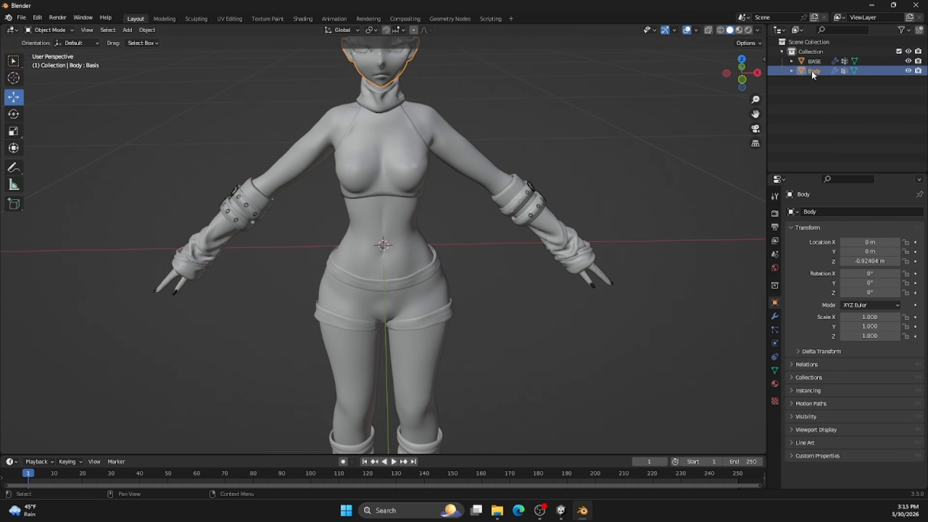
left_click(638, 92)
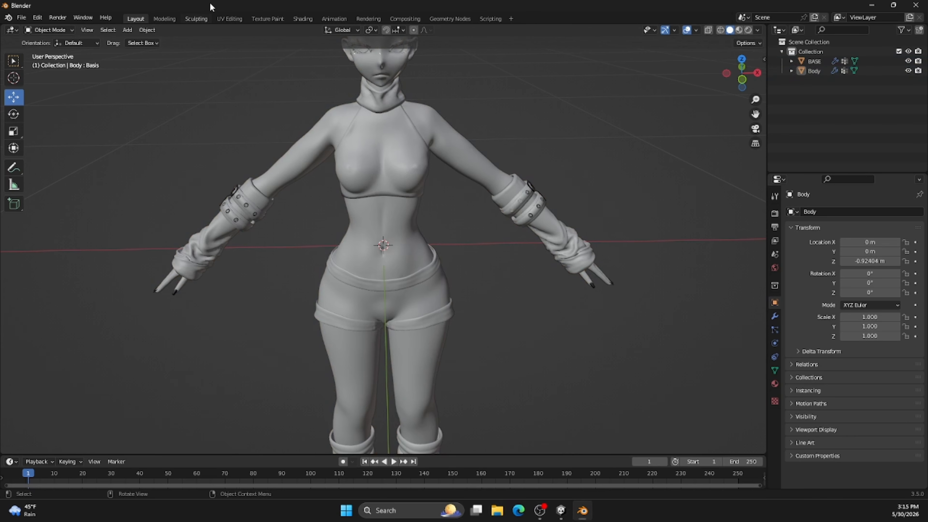
Restore the window to a smaller size and import HeartChainbyRebruising.fbx from the Desktop into the scene.
left_click_drag(209, 5, 418, 29)
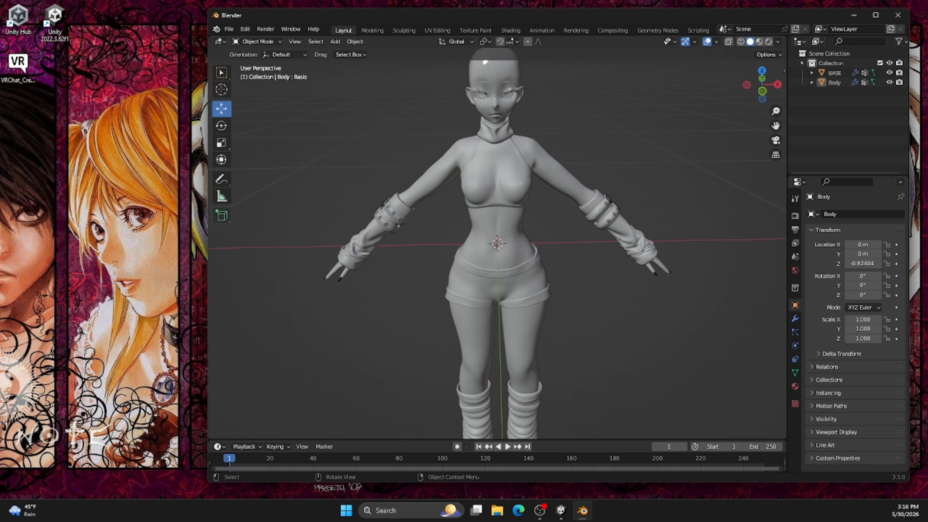
left_click_drag(1, 214, 89, 214)
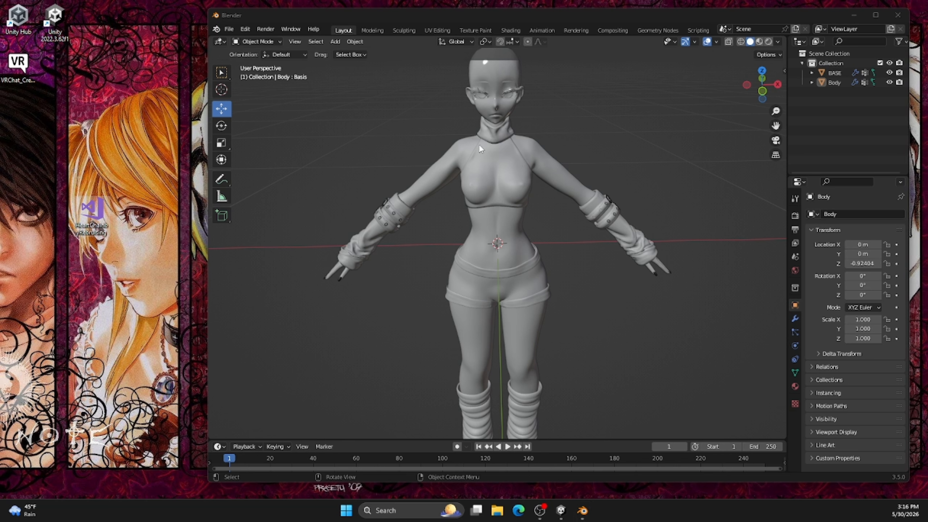
left_click(228, 29)
mouse_move(249, 160)
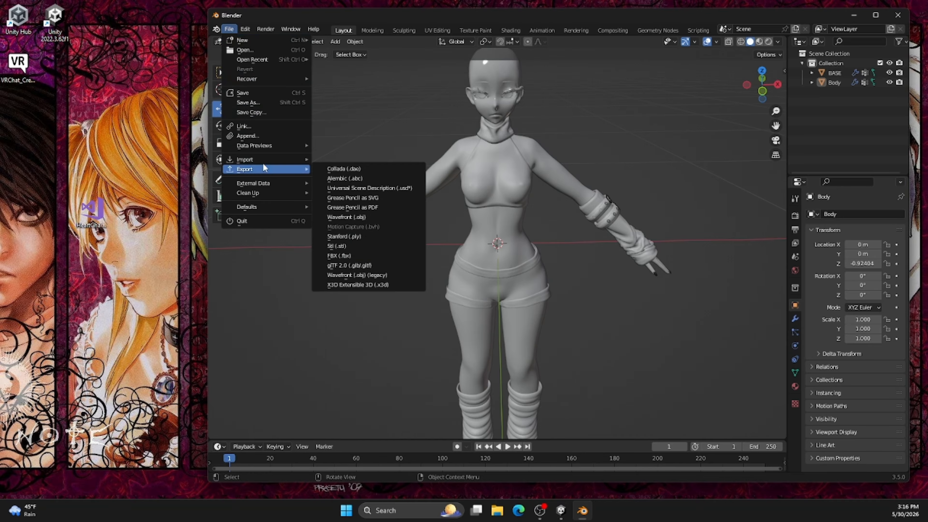
left_click(353, 260)
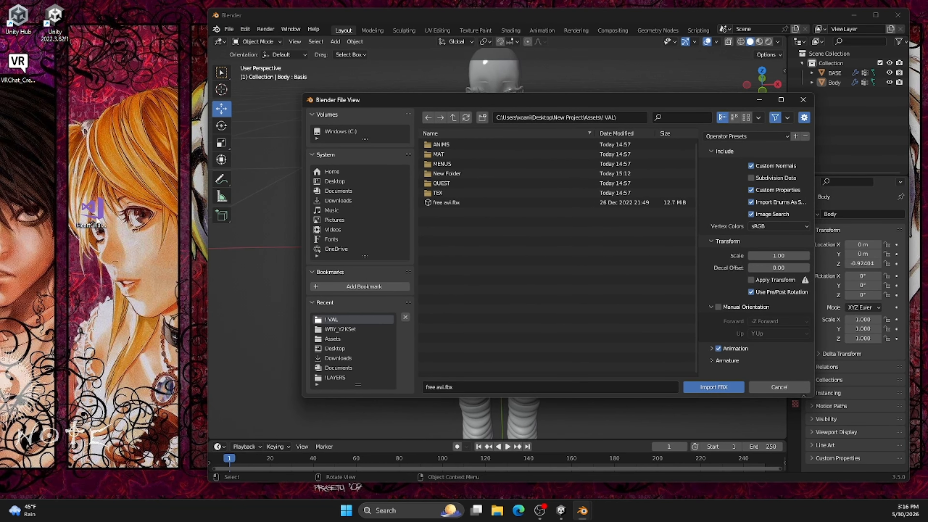
left_click_drag(93, 213, 392, 339)
left_click_drag(463, 379, 463, 377)
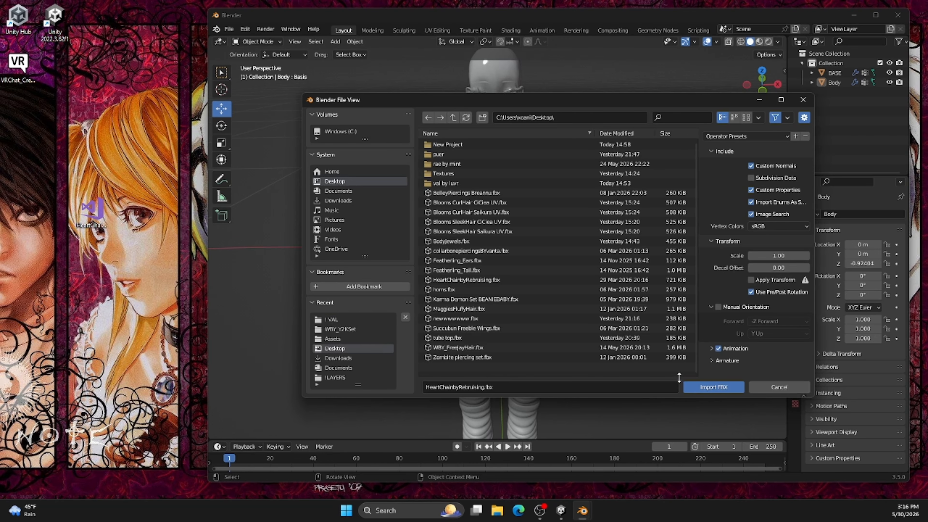
left_click(713, 387)
Move the heart chain armature to about X -0.0015 m, Y -0.026 m, Z -0.902 m, centring the chain on the chest.
middle_click_drag(537, 366, 507, 377)
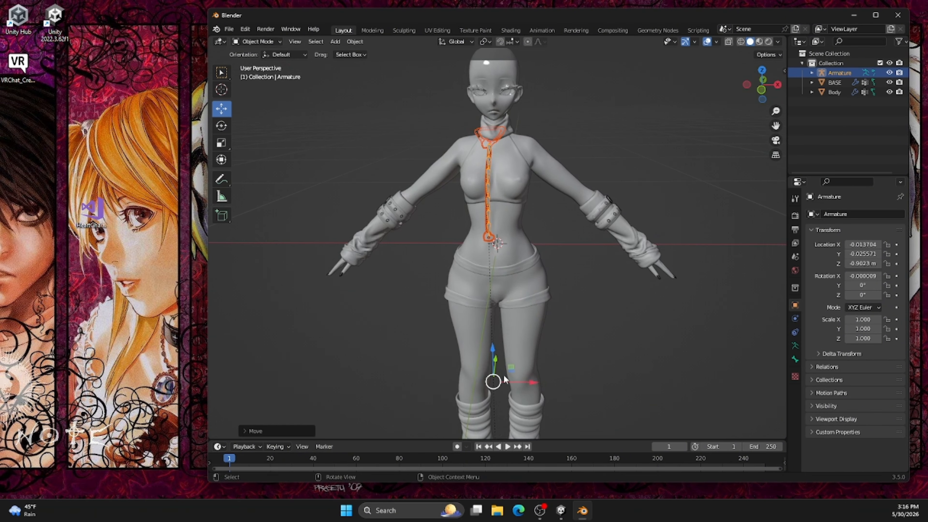
left_click_drag(532, 382, 538, 368)
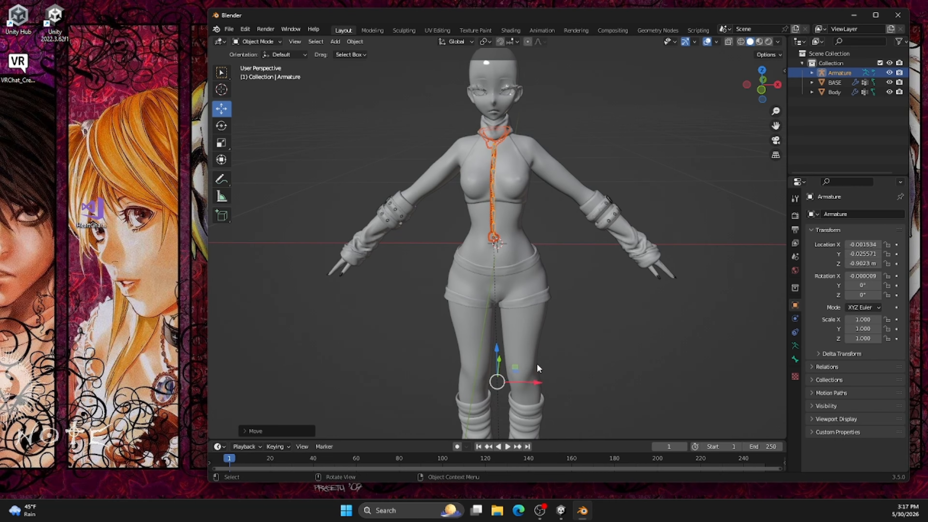
scroll(524, 251, "up", 2)
left_click_drag(762, 86, 456, 134)
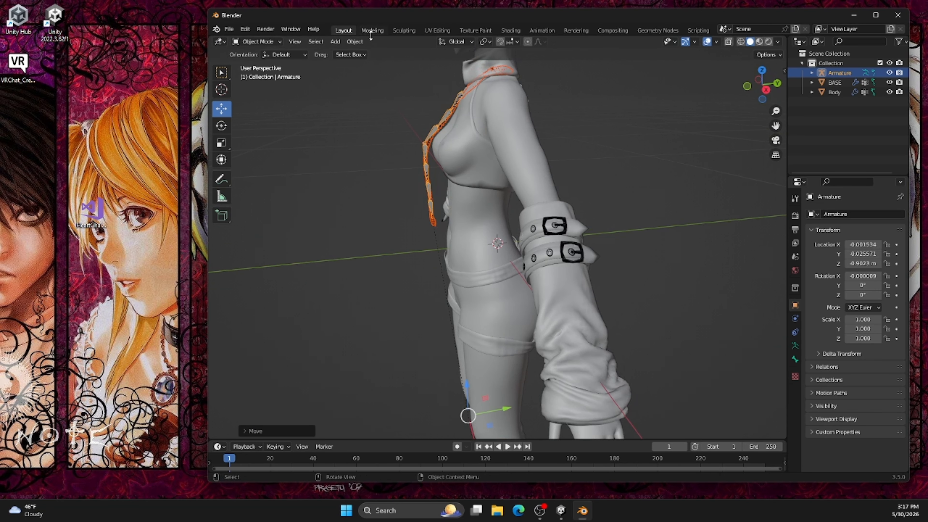
Open the Heart Chain mesh for sculpting, try the Draw brush at a 211 px radius, and set it back to 50 px.
left_click(406, 30)
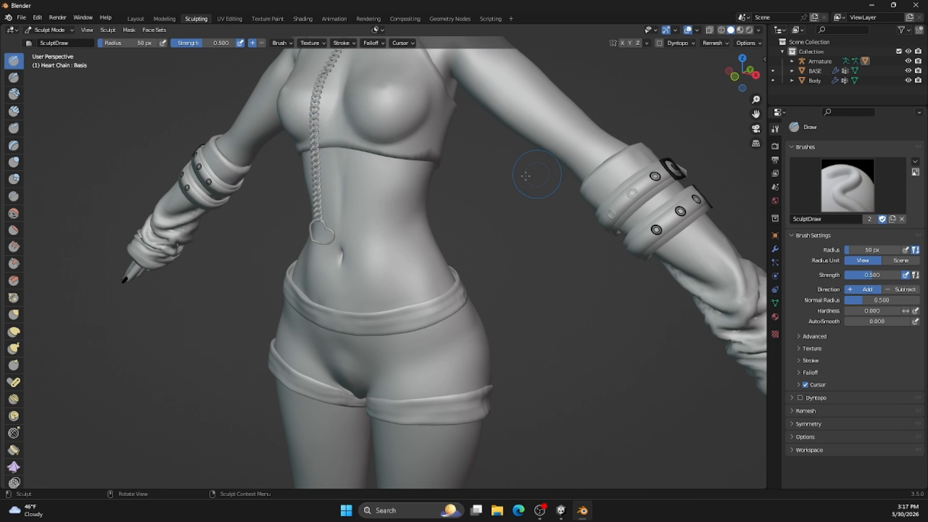
middle_click_drag(512, 158, 496, 153)
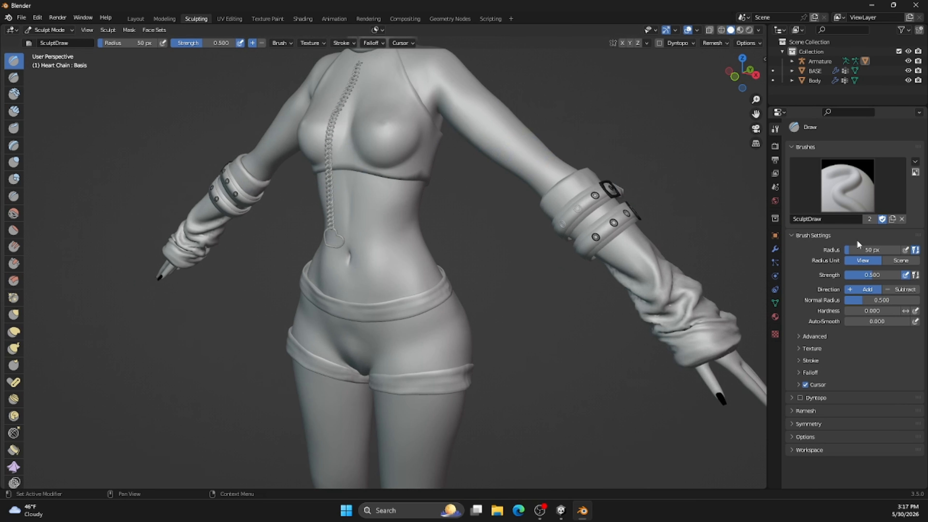
left_click_drag(766, 216, 239, 262)
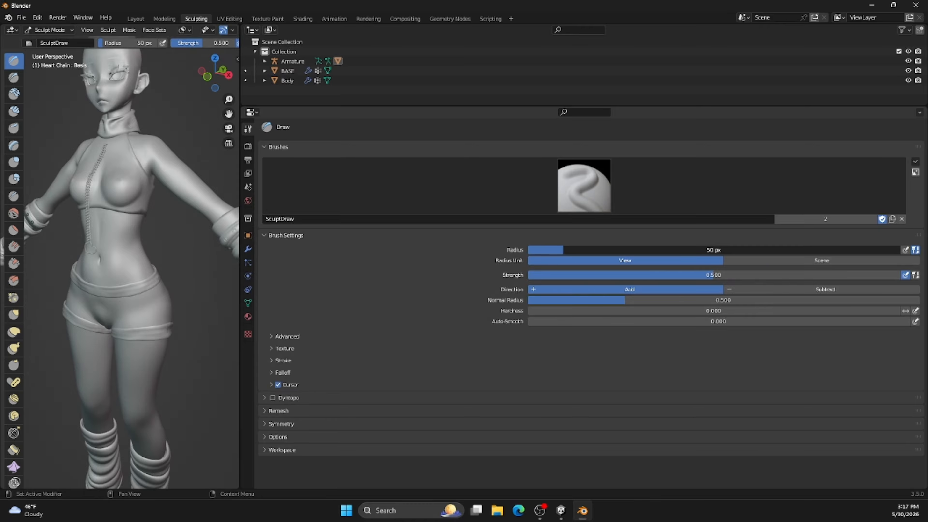
left_click_drag(565, 247, 683, 249)
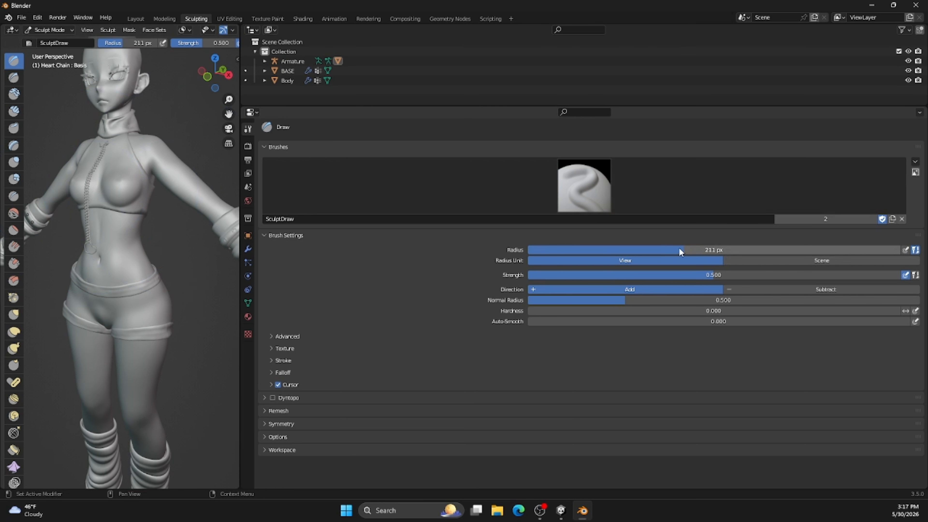
left_click_drag(683, 250, 564, 250)
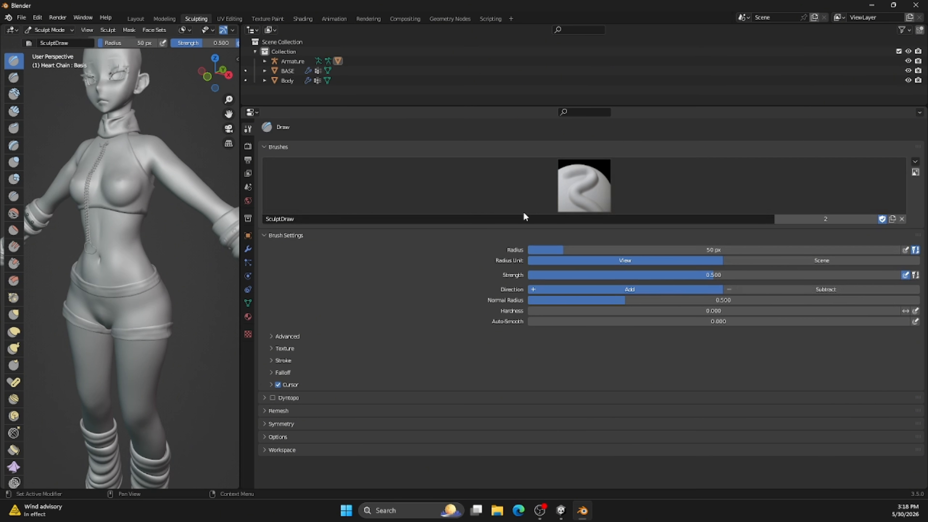
Set the Draw brush direction to Subtract and restore a large sculpting view.
left_click_drag(98, 185, 70, 182)
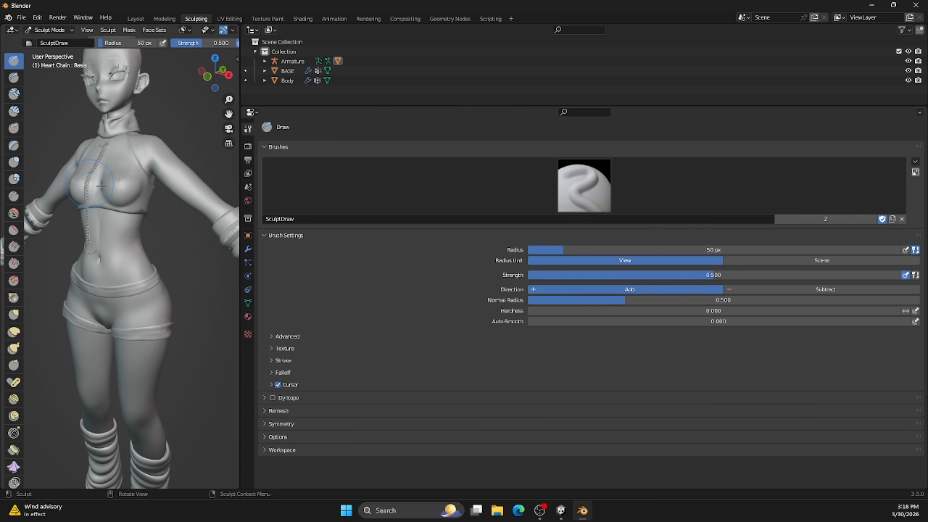
left_click(736, 274)
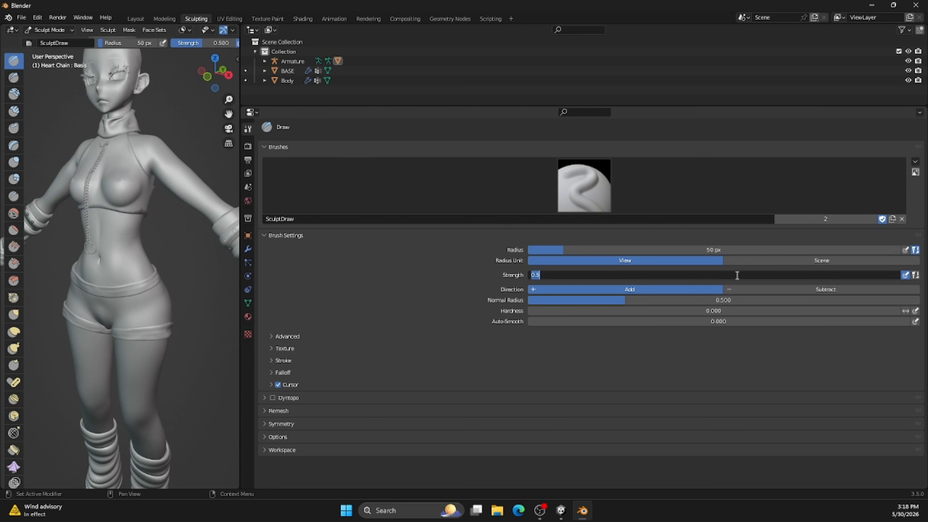
left_click(757, 293)
left_click(757, 291)
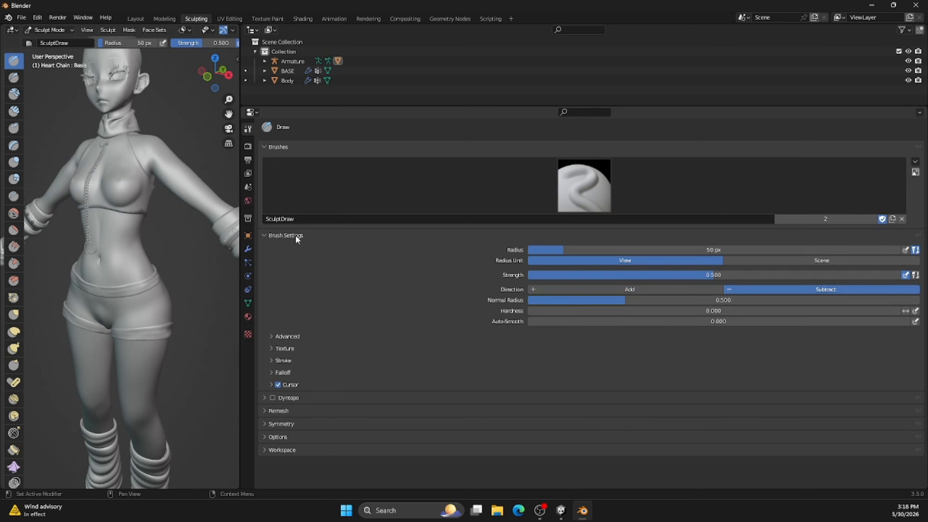
left_click_drag(240, 256, 820, 246)
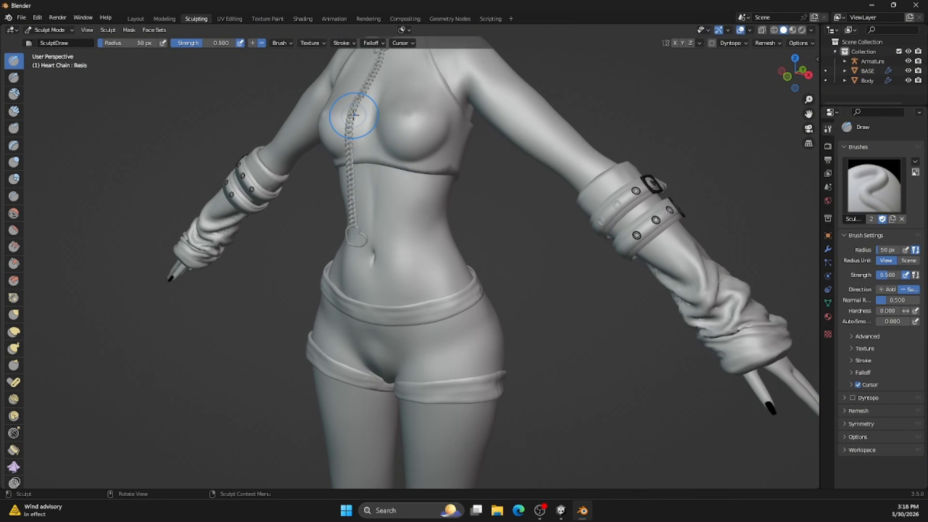
Sculpt the part of the chain over the chest inward with short subtracting Draw strokes.
mouse_move(360, 116)
left_mouse_down()
mouse_move(366, 98)
mouse_move(362, 117)
mouse_move(367, 110)
mouse_move(351, 111)
left_mouse_up()
left_click_drag(351, 111, 356, 119)
left_click_drag(357, 118, 356, 147)
right_click(439, 162)
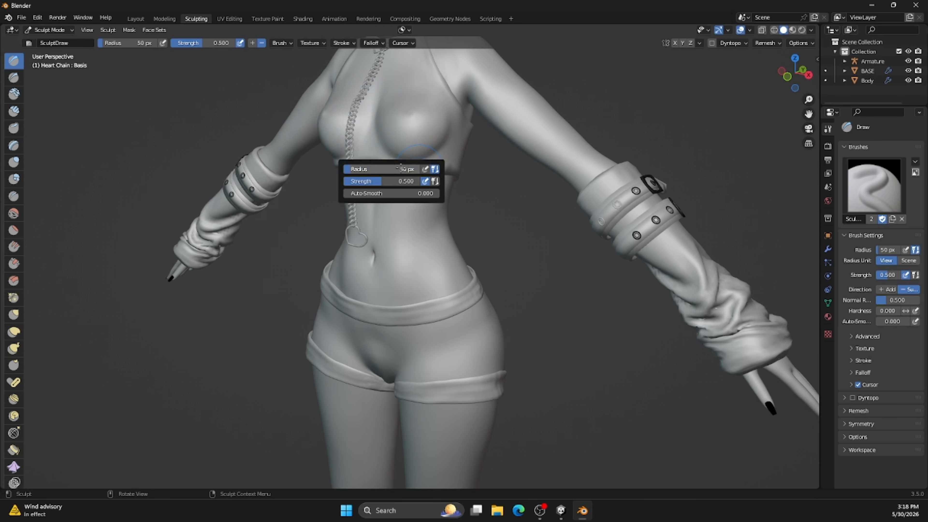
View the body from the side and set the Draw brush strength to 0.8.
middle_click_drag(722, 116, 797, 121)
left_click_drag(821, 219, 651, 220)
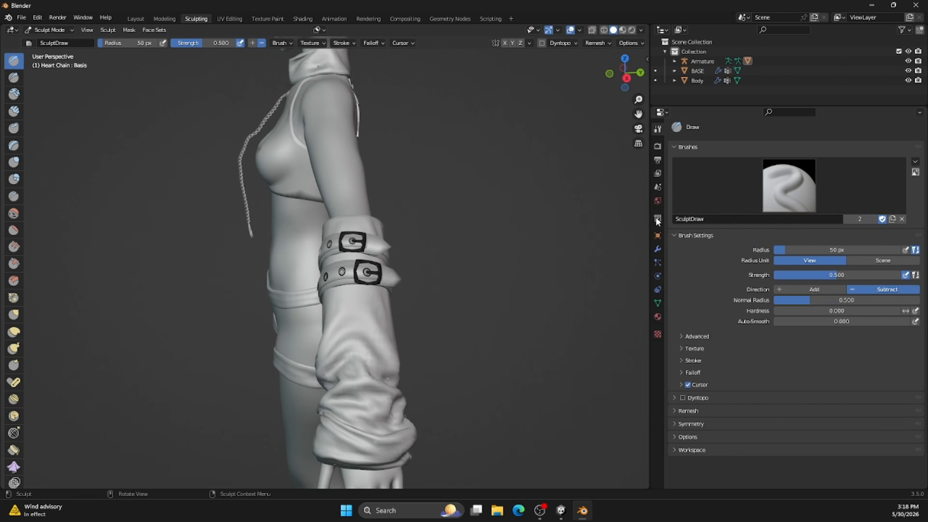
left_click(862, 274)
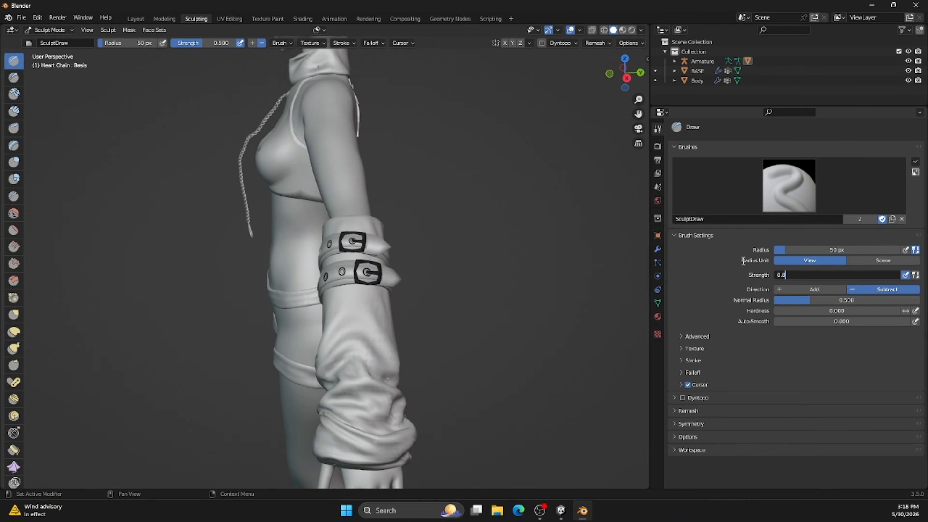
key("Return")
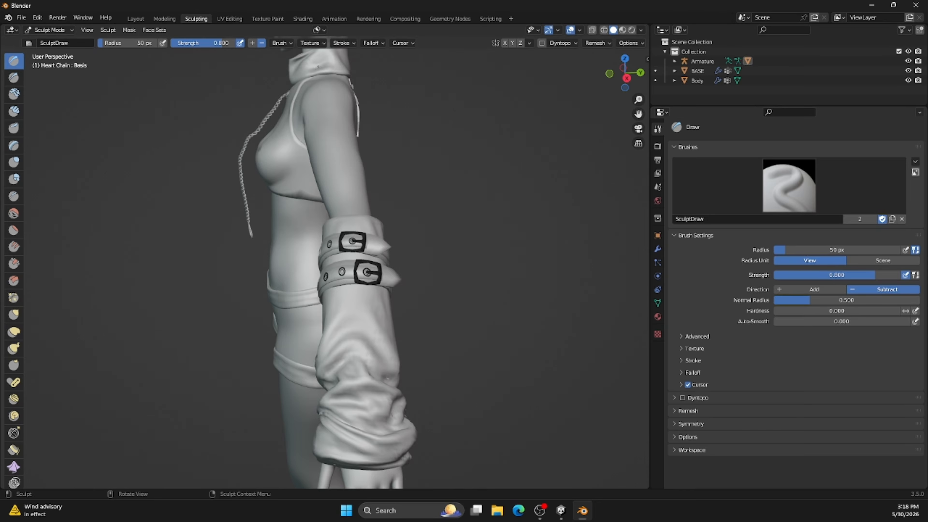
Sculpt the chain inward from the chest down to the heart pendant so it follows the torso, checking it from the side.
middle_click_drag(401, 92, 295, 151)
left_click_drag(294, 153, 288, 194)
left_click_drag(288, 198, 287, 212)
left_click_drag(288, 214, 290, 228)
left_click_drag(290, 230, 292, 253)
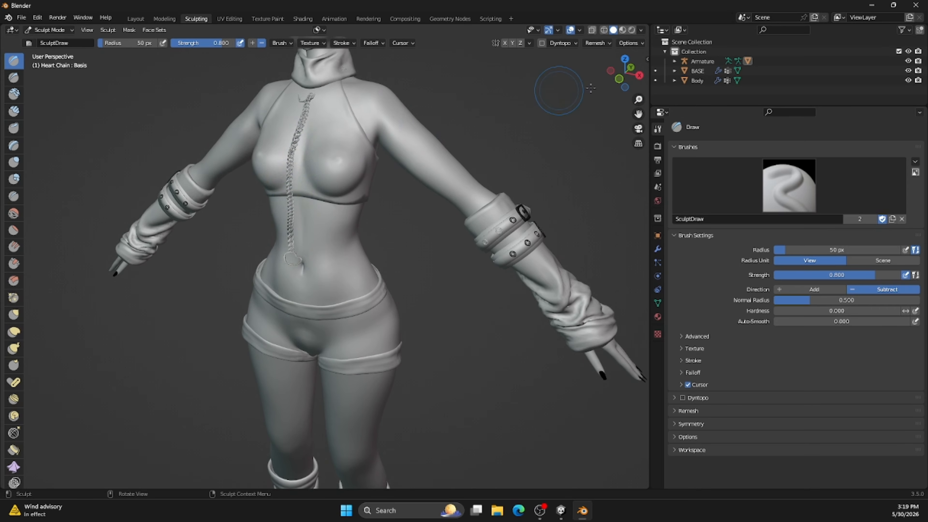
left_click_drag(633, 75, 591, 81)
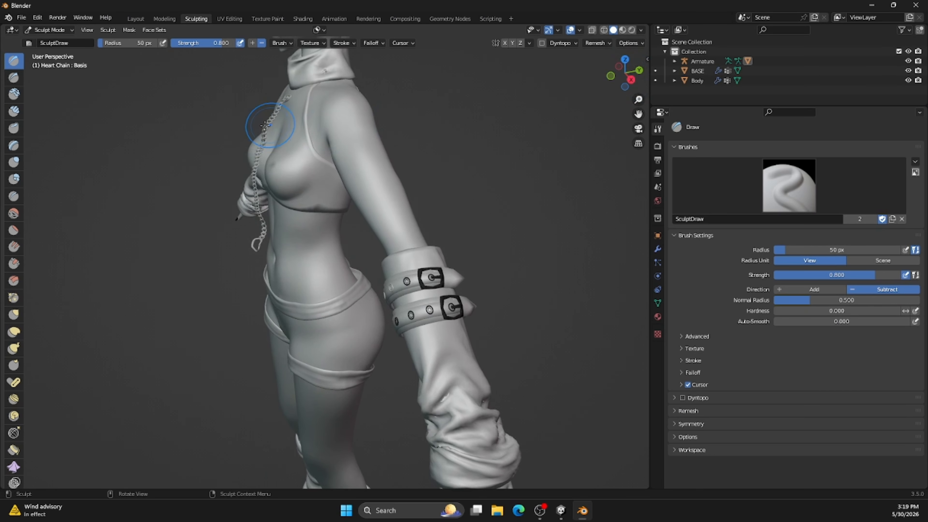
left_click_drag(269, 126, 275, 126)
left_click_drag(623, 75, 642, 81)
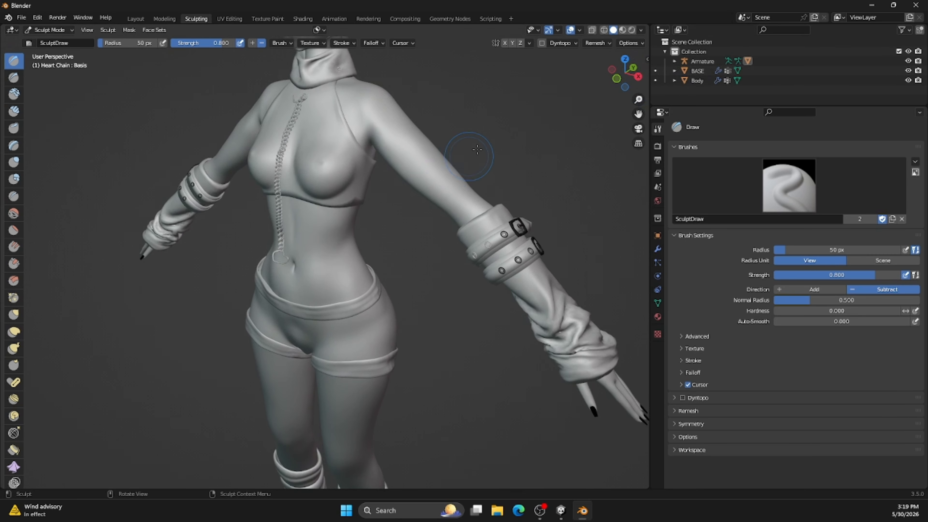
left_click(165, 19)
left_click(140, 19)
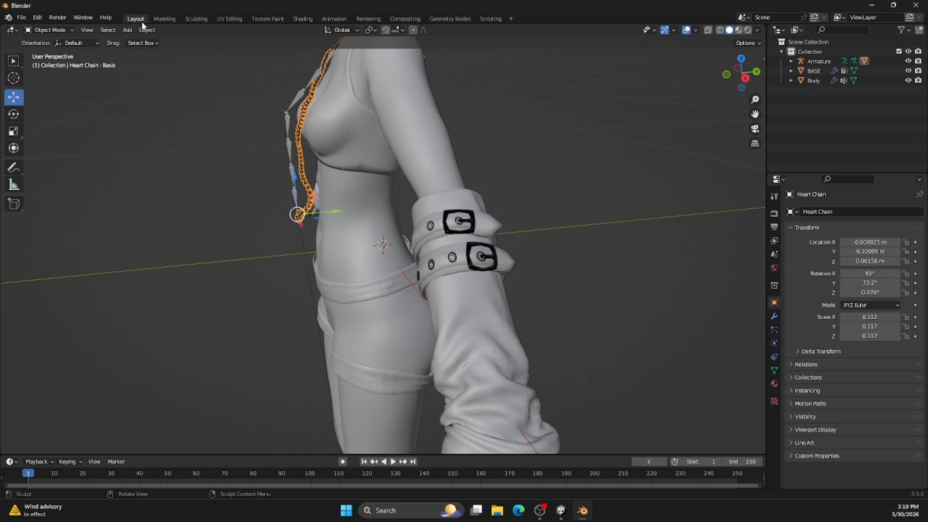
left_click(163, 20)
right_click(396, 212)
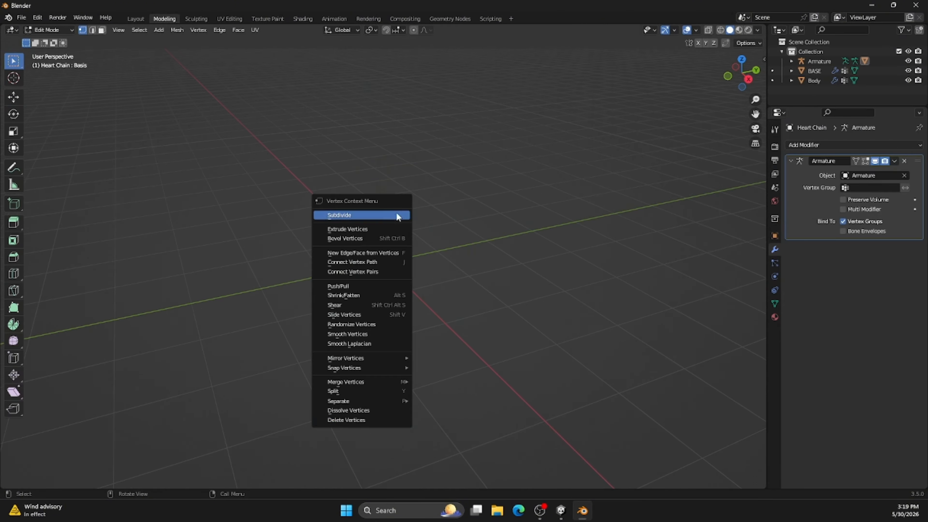
Return to the Layout workspace and delete the BASE and Body meshes, leaving the heart chain with its armature.
left_click(137, 19)
right_click(347, 207)
mouse_move(741, 74)
left_mouse_down()
mouse_move(735, 84)
mouse_move(731, 67)
mouse_move(744, 63)
mouse_move(741, 75)
left_mouse_up()
left_click(506, 135)
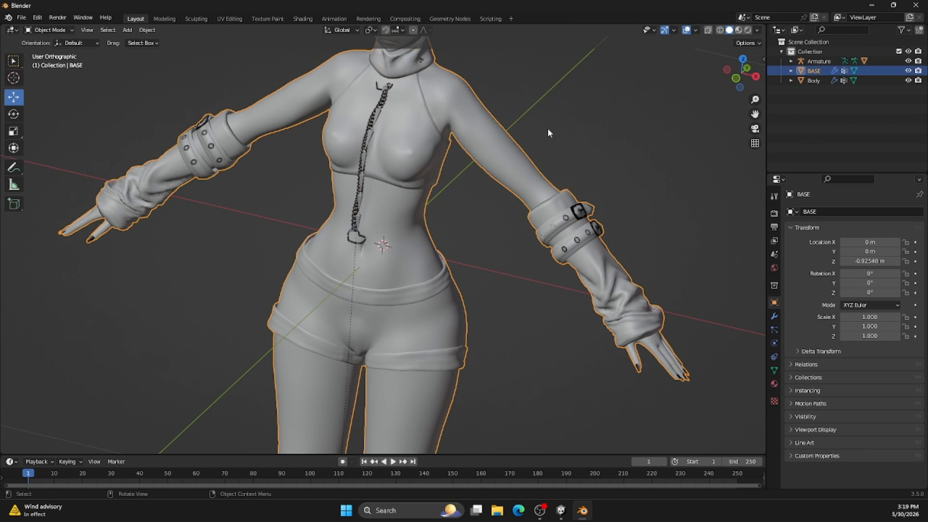
key("Delete")
left_click(389, 153)
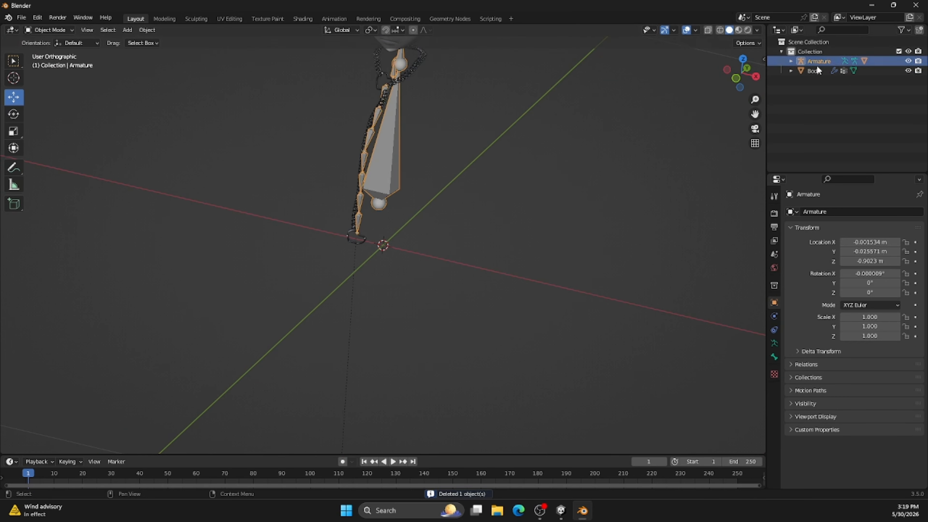
left_click(805, 72)
key("Delete")
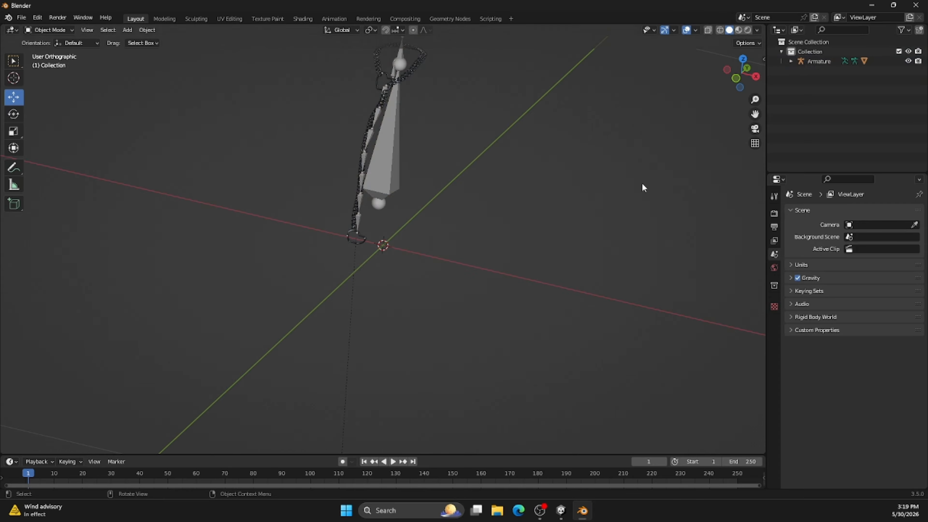
Export the fitted heart chain and its armature to the Desktop as new heart.fbx.
right_click(464, 167)
left_click_drag(749, 81, 820, 93)
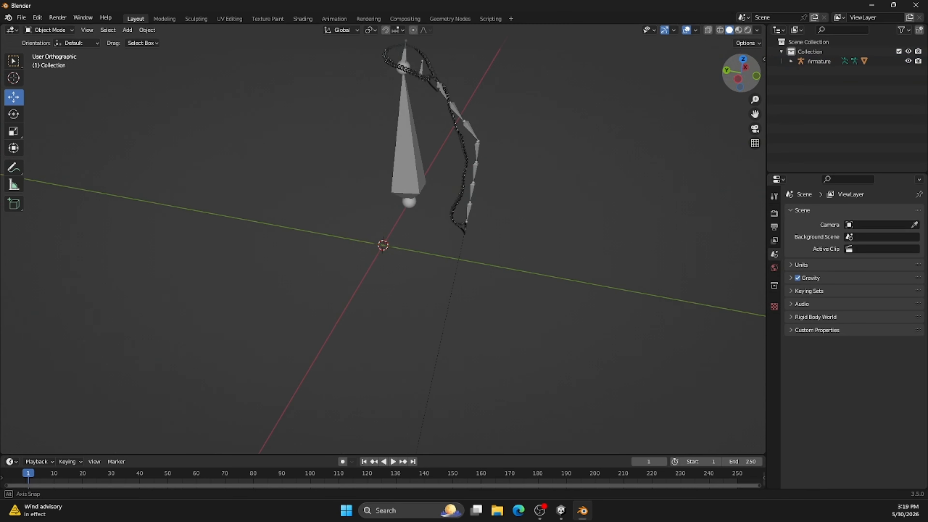
left_click_drag(742, 73, 716, 75)
left_click(21, 17)
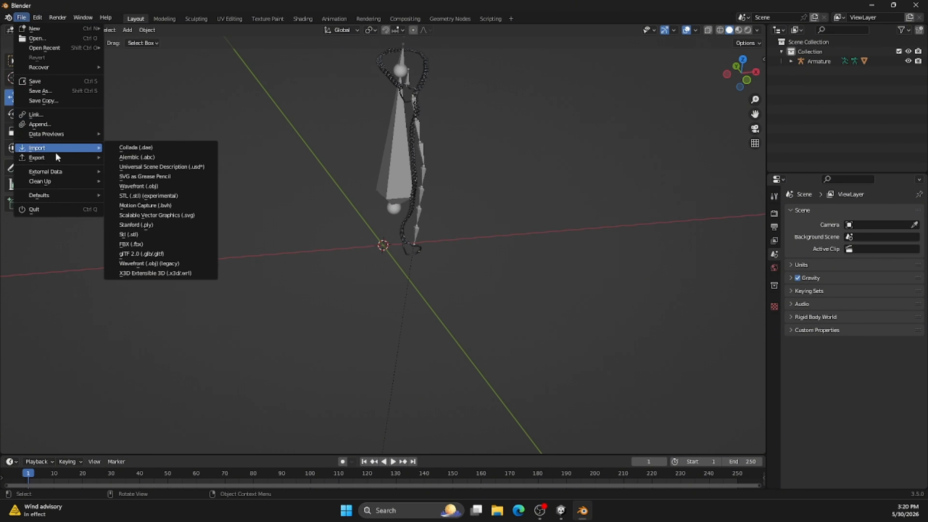
mouse_move(58, 160)
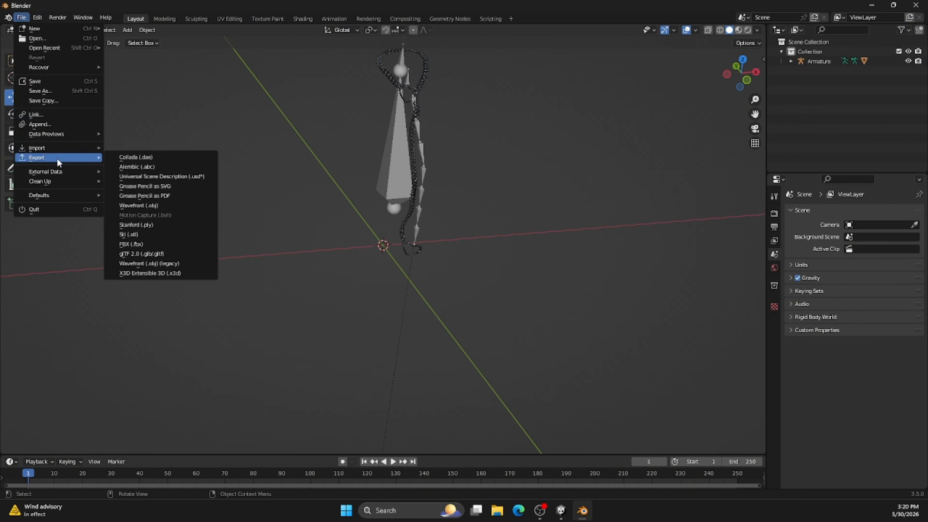
left_click(149, 244)
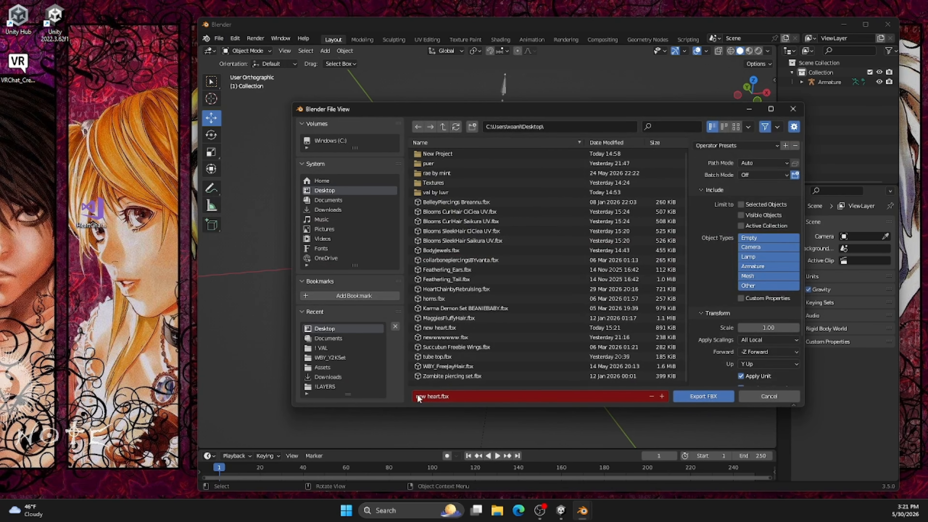
left_click(793, 109)
Close Blender, choosing to save the changes to untitled.blend.
left_click(888, 24)
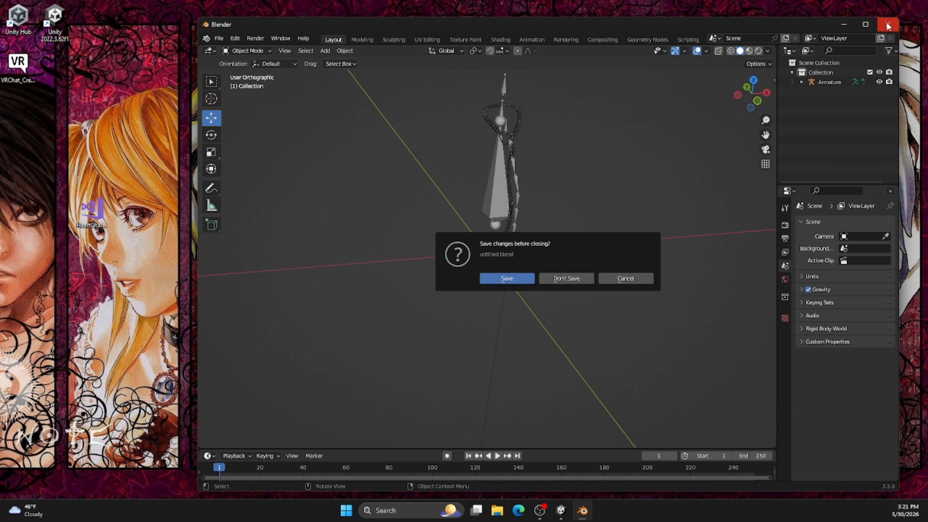
left_click(493, 279)
key("Return")
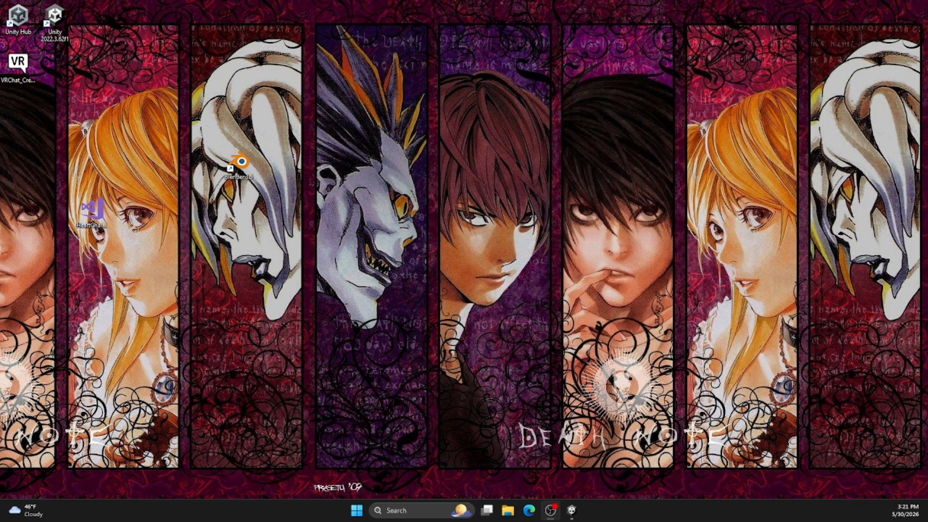
Switch to Unity and delete the old HeartChainbyRebruising object from the avatar's Neck bone.
left_click(571, 509)
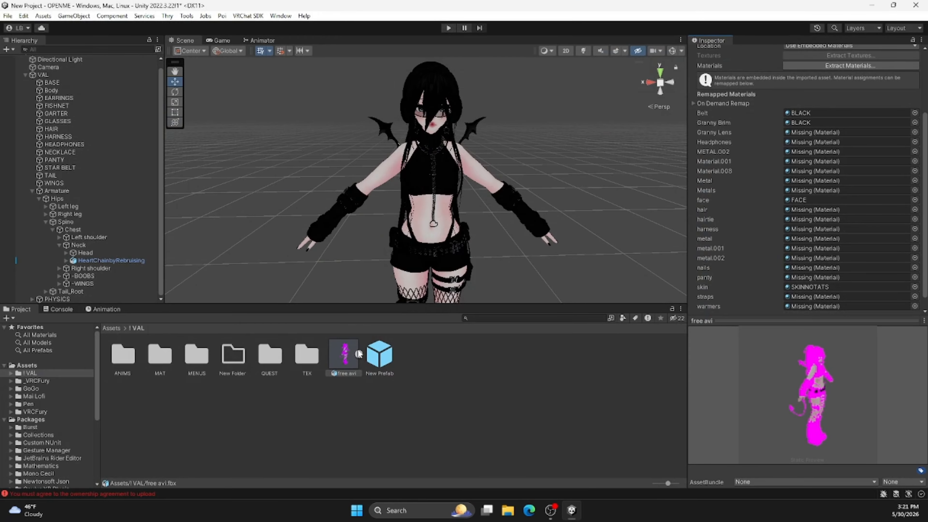
left_click(33, 365)
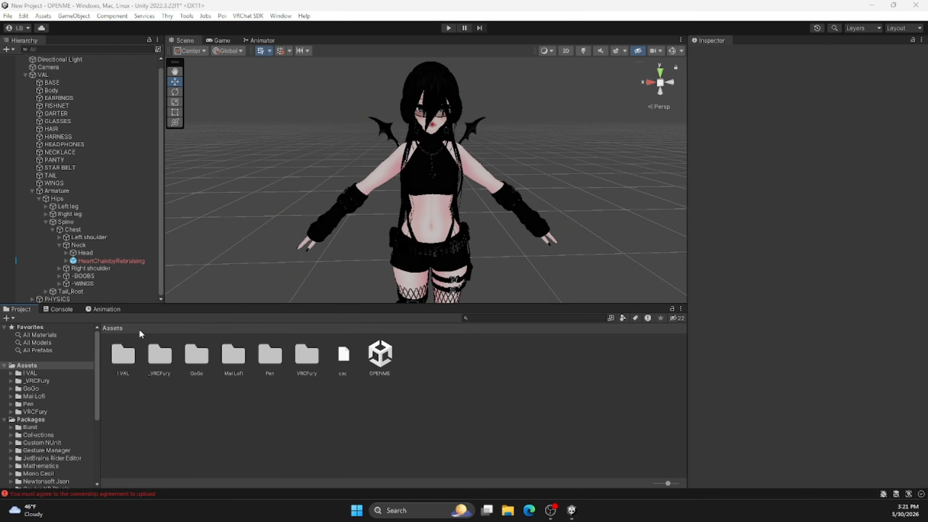
left_click(124, 260)
key("Delete")
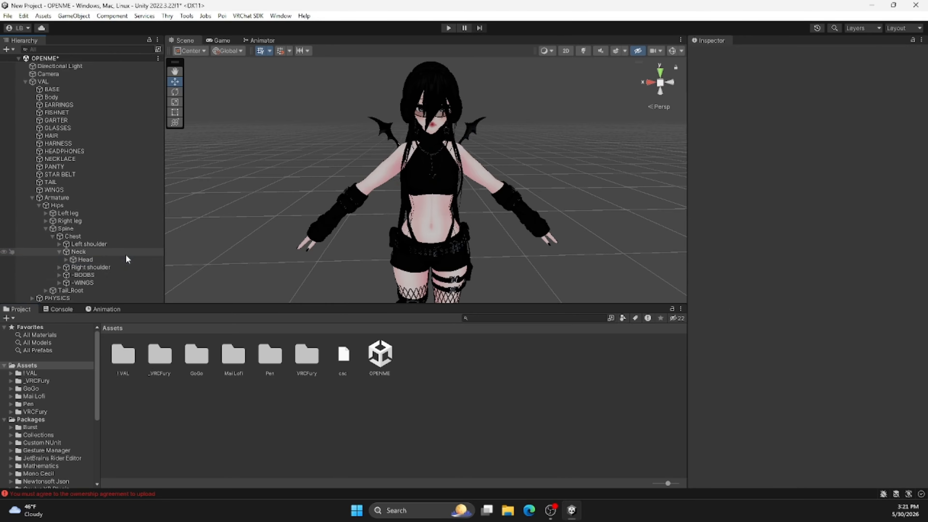
Import new heart.fbx from the Desktop into the project's Assets folder.
left_click_drag(265, 12, 568, 18)
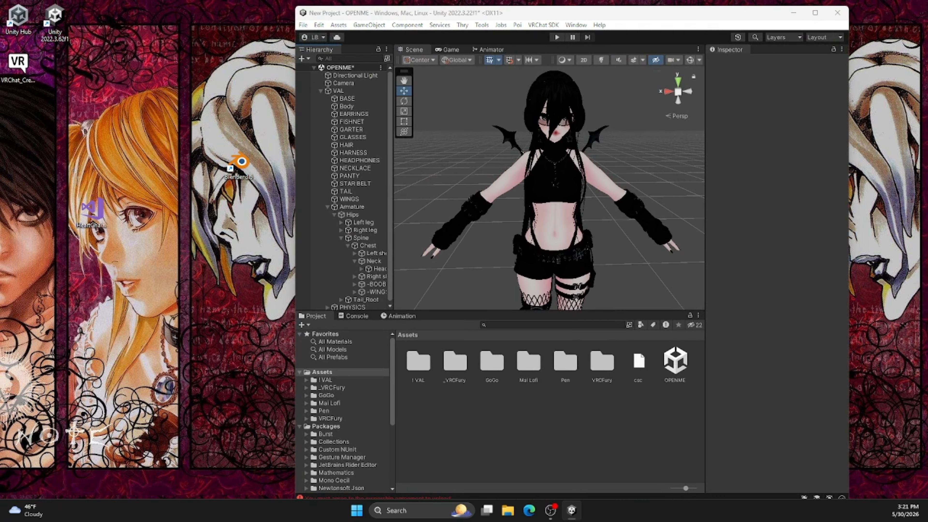
left_click_drag(152, 511, 53, 82)
left_click_drag(143, 233, 227, 312)
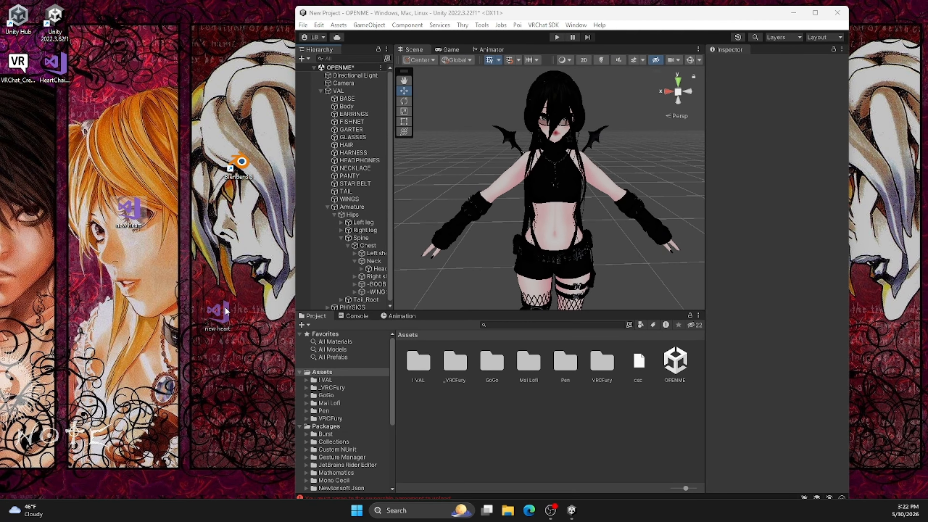
left_click_drag(409, 404, 409, 405)
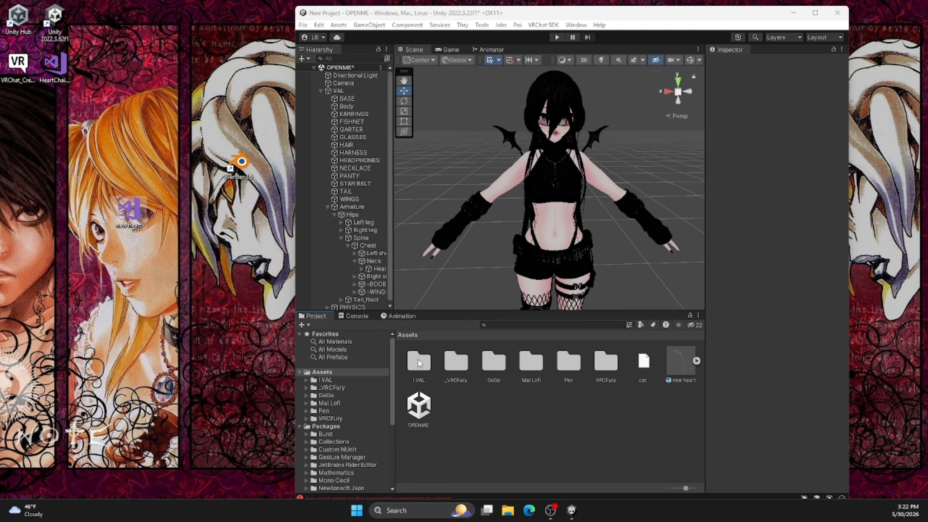
left_click(813, 13)
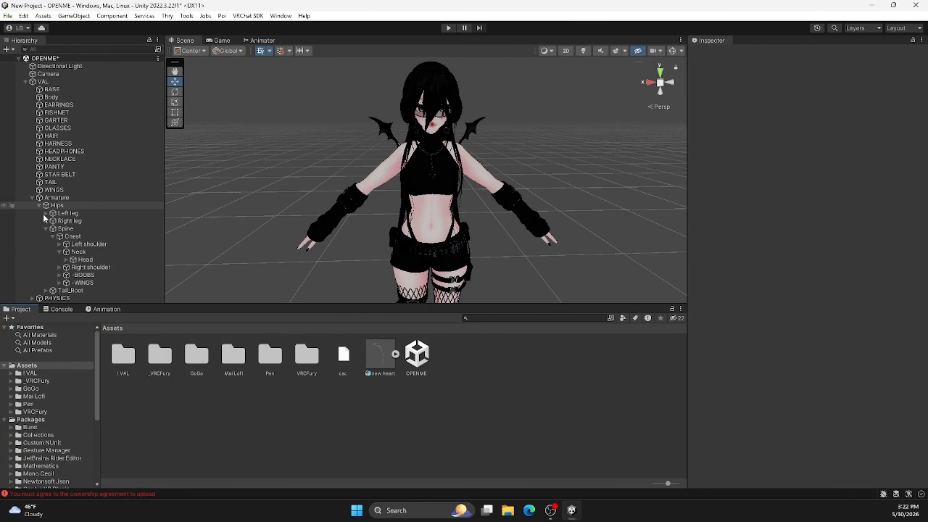
Add the new heart model to the scene and parent it under the Neck bone of VAL's armature.
left_click_drag(378, 353, 380, 355)
left_click_drag(495, 304, 555, 280)
right_click_drag(595, 266, 629, 274)
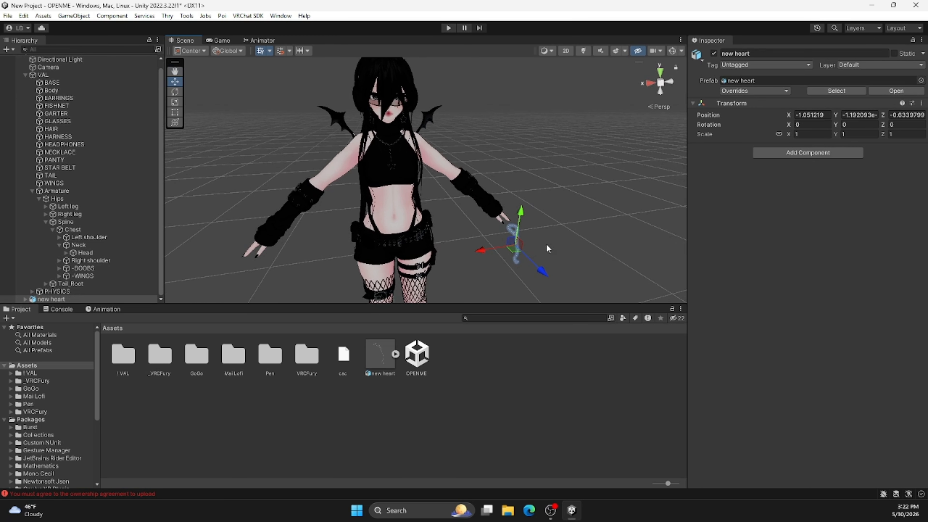
left_click_drag(520, 210, 535, 120)
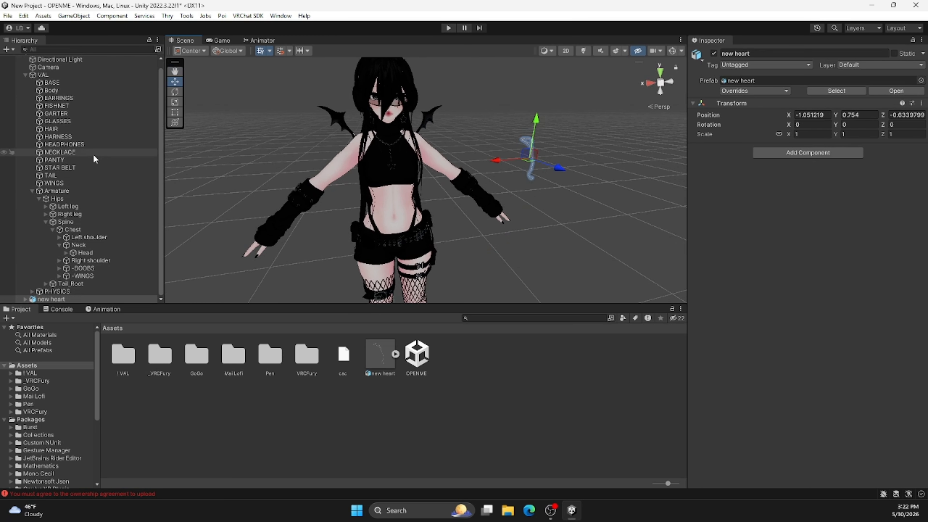
left_click_drag(58, 297, 67, 260)
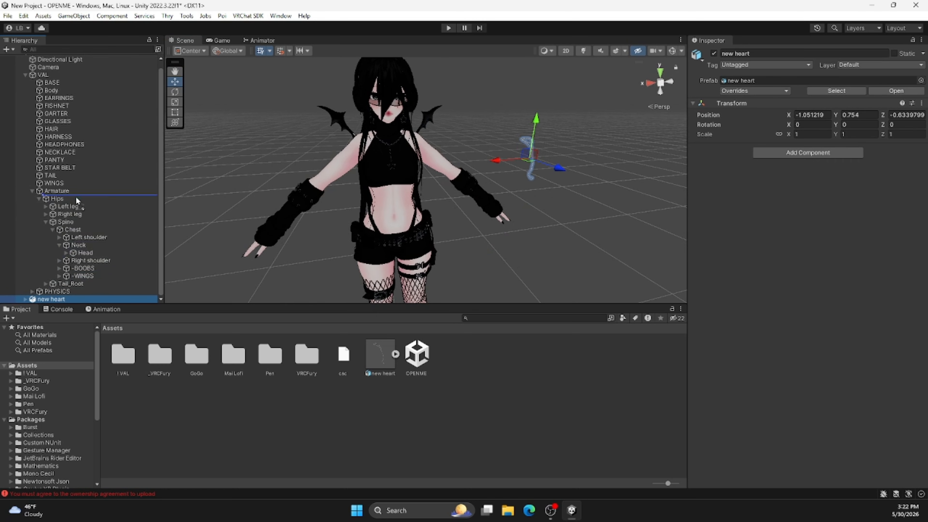
left_click_drag(76, 198, 81, 244)
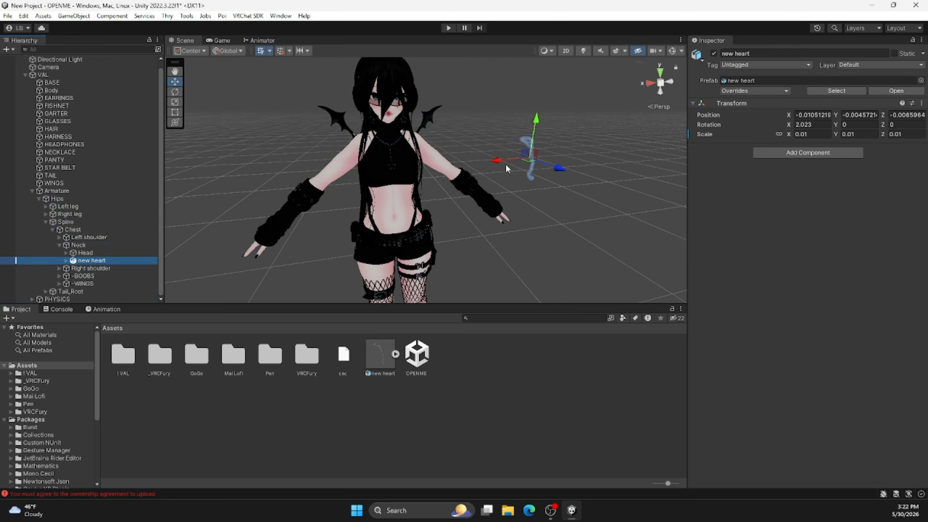
Position the new heart chain centred on the avatar's torso, at about X -0.00003, Y -0.00321, Z -0.00015.
left_click_drag(496, 163, 418, 166)
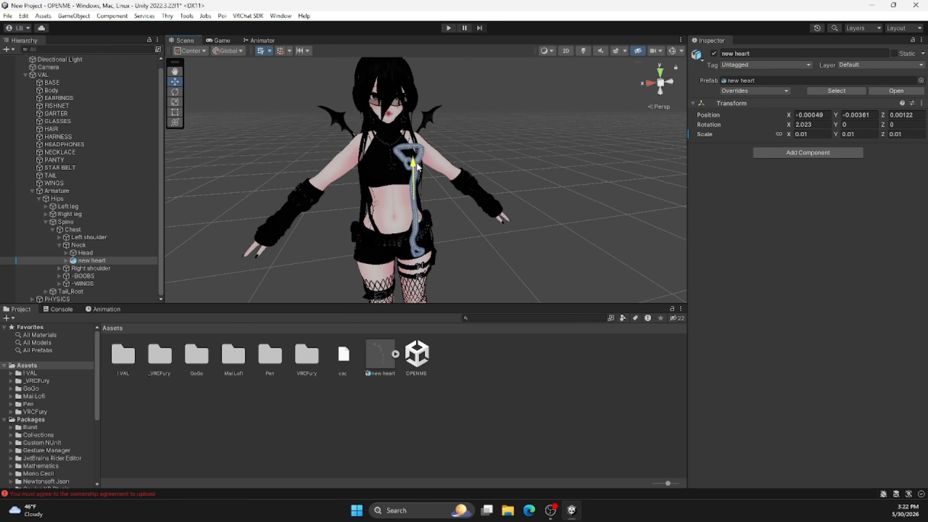
left_click(478, 235)
key("a")
right_click_drag(478, 234, 431, 201)
key("w")
key("d")
key("a")
key("s")
key("w")
key("d")
key("s")
key("w")
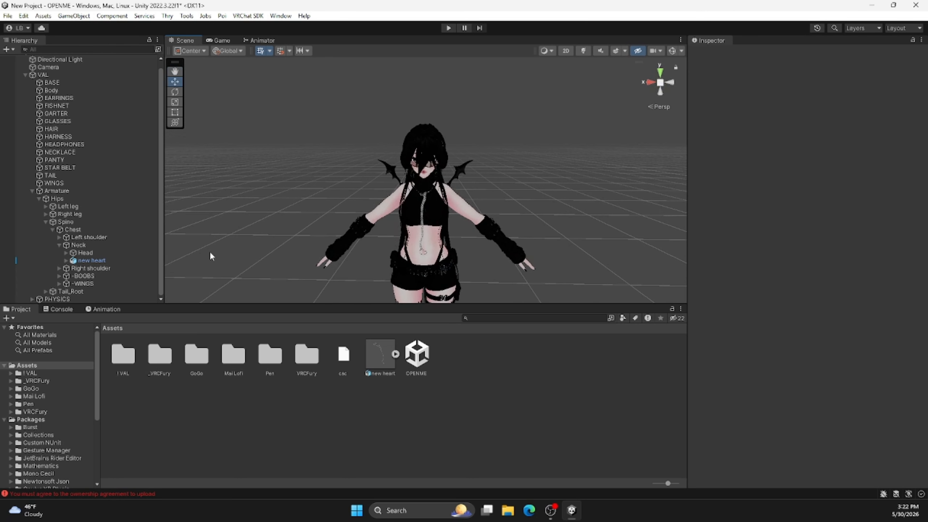
Add a VRC Phys Bone component to the new heart object and review its settings.
left_click(110, 260)
left_click(789, 154)
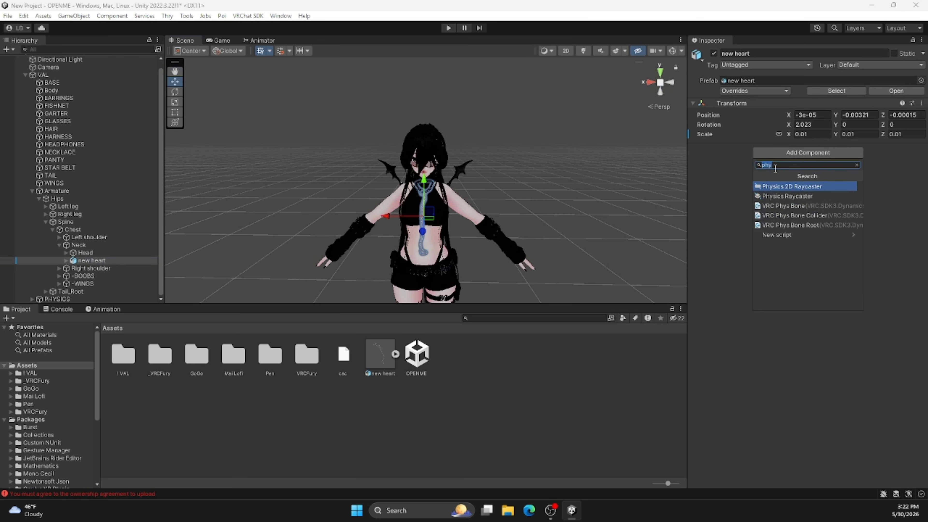
left_click(788, 205)
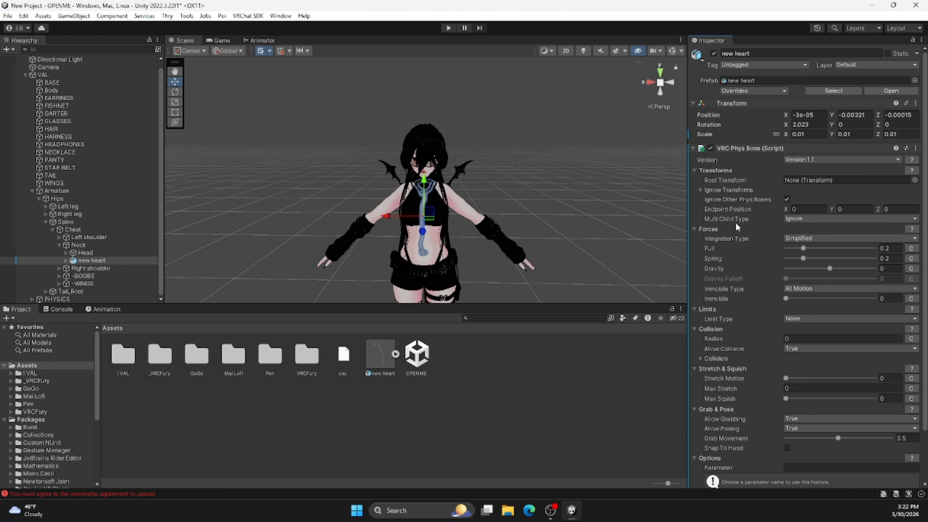
scroll(737, 228, "down", 3)
scroll(799, 238, "up", 4)
Inspect the fitted heart chain on the avatar from different angles.
left_click(525, 222)
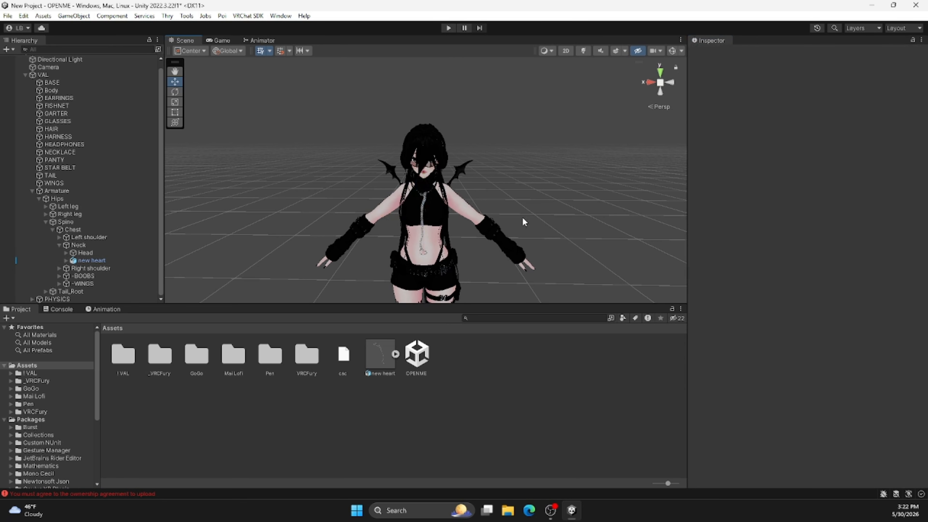
key("w")
key("a")
right_click_drag(525, 222, 530, 198)
key("d")
key("a")
key("s")
key("d")
key("a")
key("w")
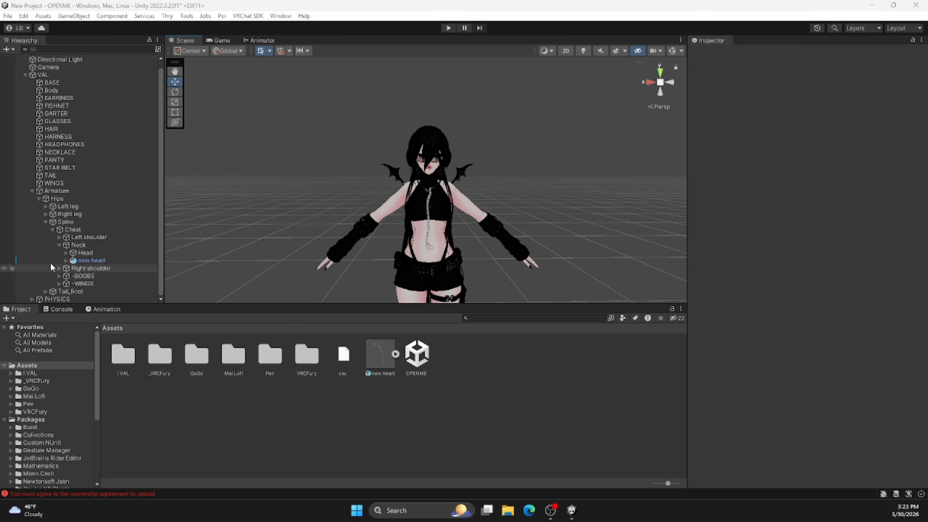
Import the skin Textures folder into the project's Assets.
left_click_drag(464, 5, 581, 18)
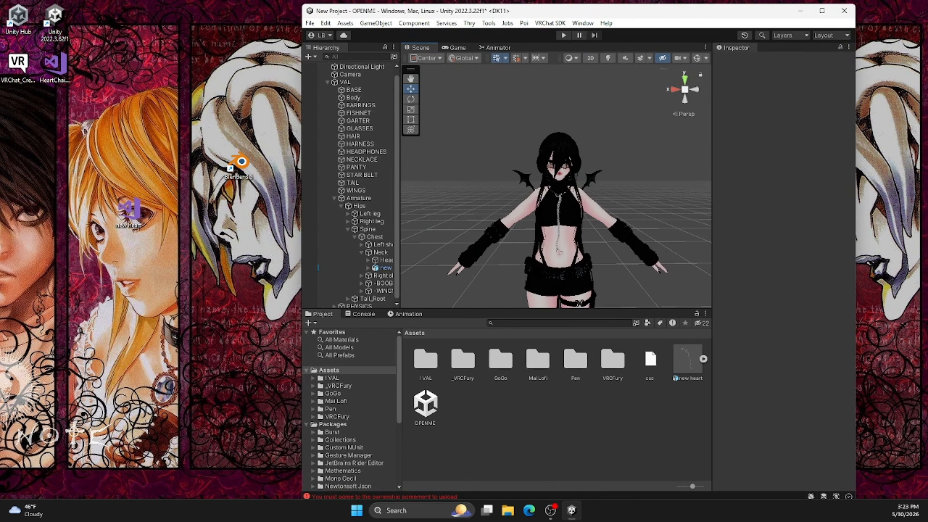
left_click_drag(1, 431, 485, 420)
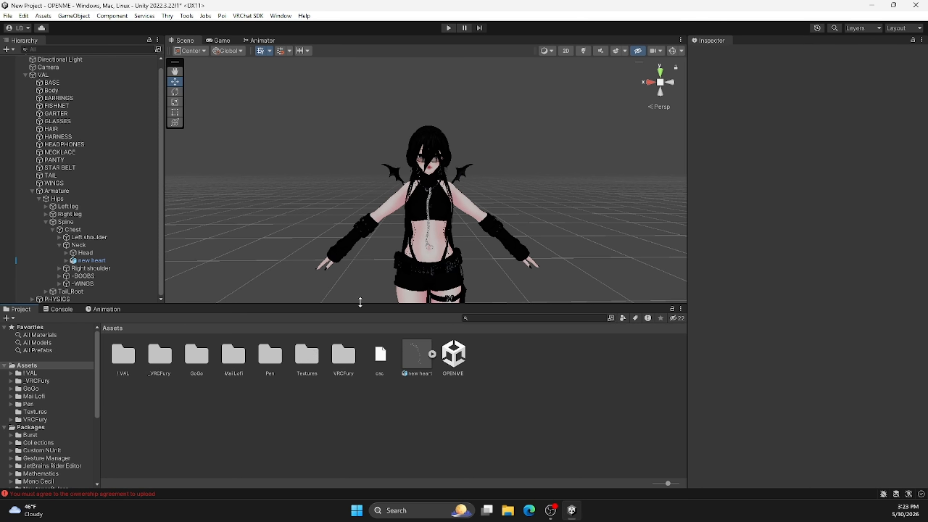
Expand the SKINNOTATS material on the BASE mesh and unlock its Poiyomi shader for editing.
left_click(443, 252)
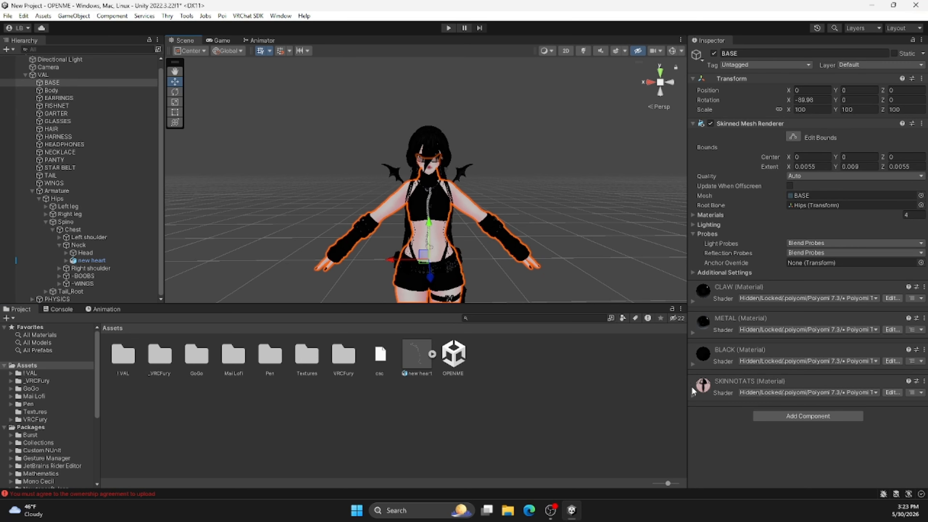
left_click(785, 393)
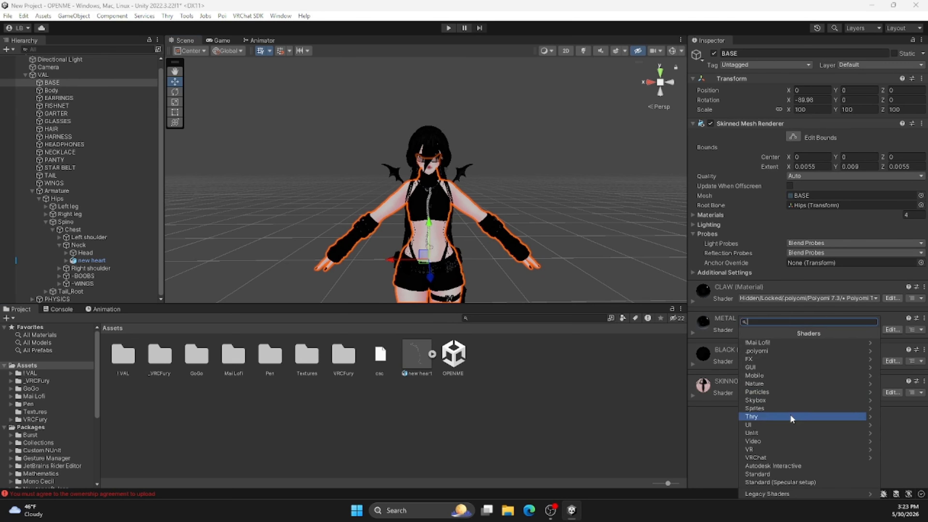
left_click(704, 442)
left_click(693, 395)
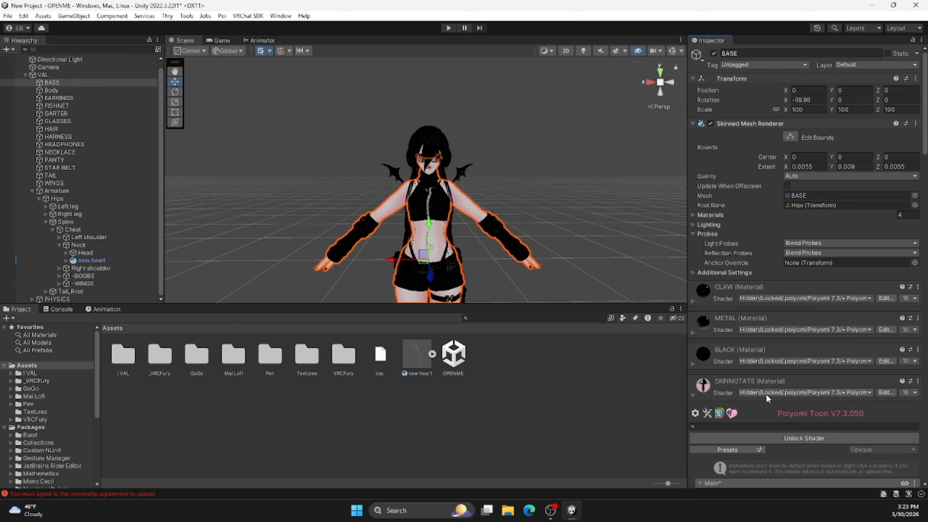
scroll(766, 395, "down", 3)
left_click(800, 360)
scroll(800, 401, "down", 3)
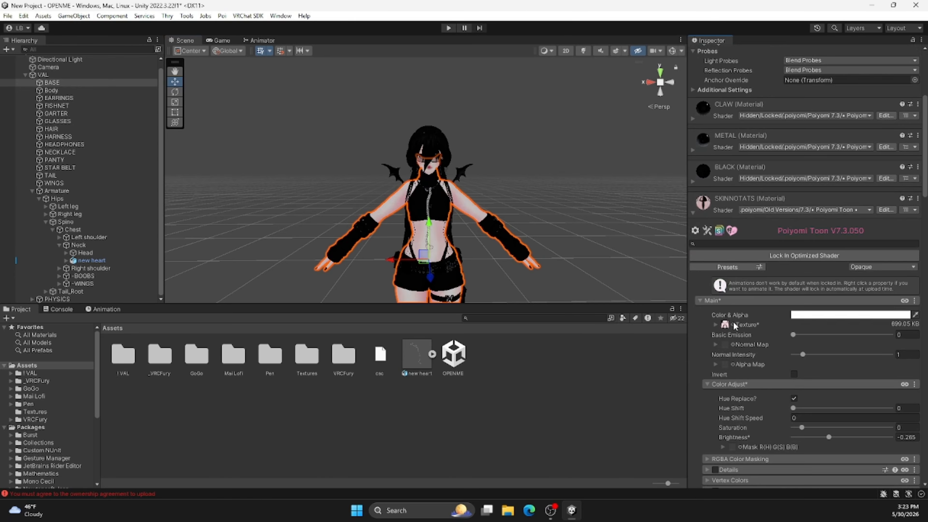
right_click(725, 325)
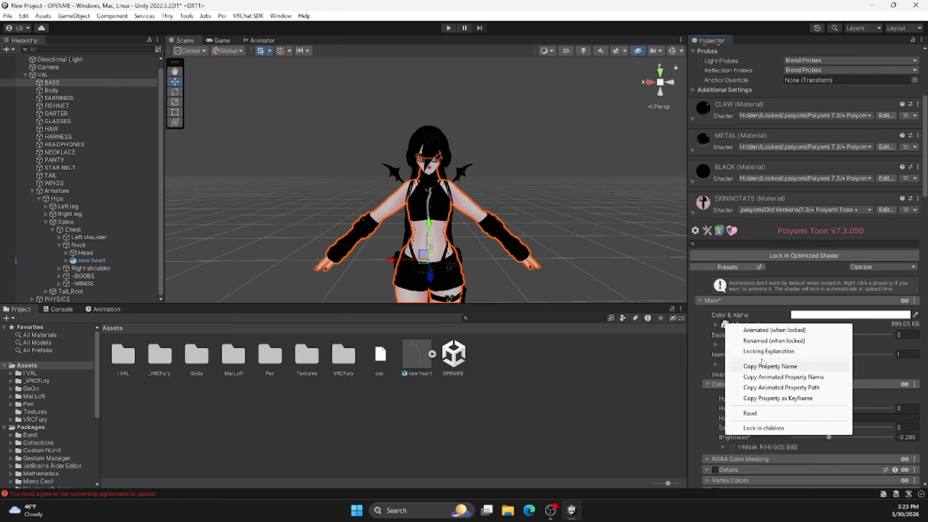
left_click(663, 399)
key("ctrl+z")
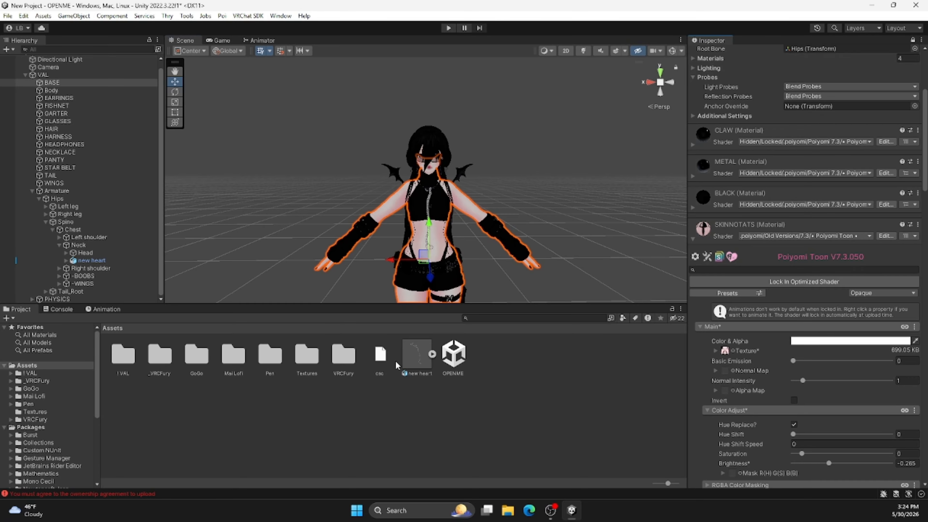
Replace the main texture of the SKINNOTATS material with a skin texture from the imported Textures folder.
double_click(315, 361)
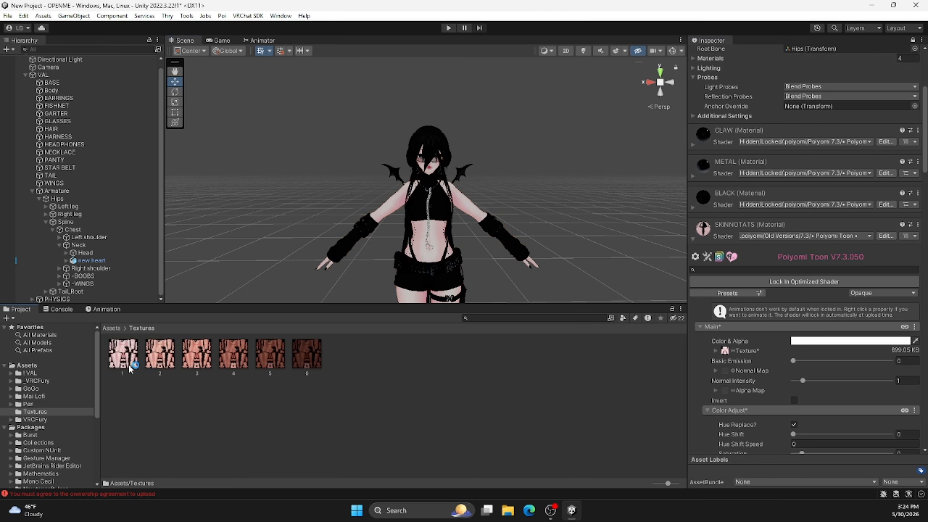
left_click_drag(122, 350, 182, 377)
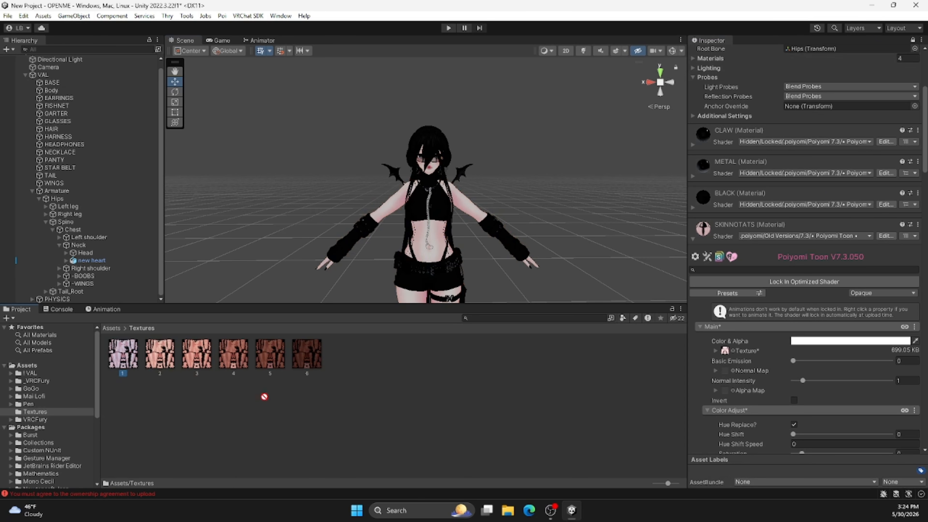
left_click_drag(264, 396, 276, 399)
left_click_drag(117, 353, 125, 364)
left_click_drag(668, 381, 723, 353)
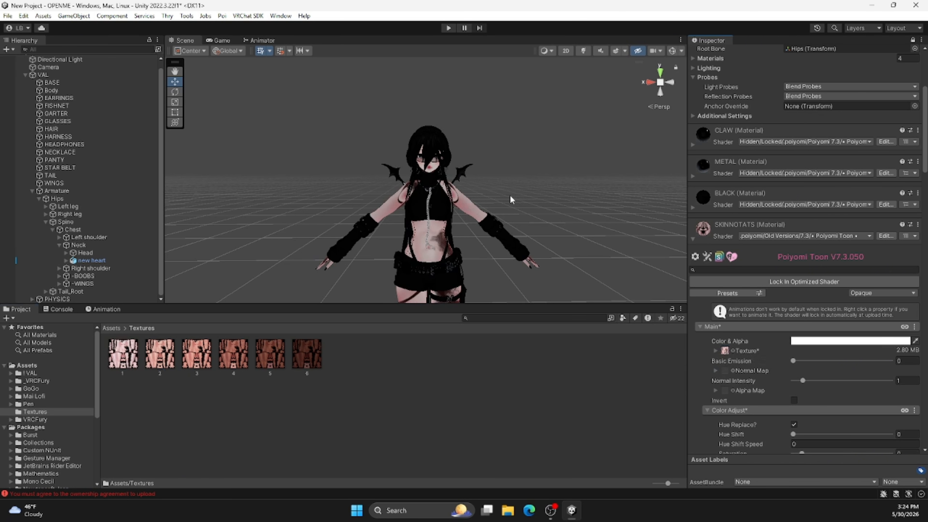
Examine the new skin texture on the avatar's body up close and from different angles.
key("s")
right_click_drag(518, 198, 428, 226)
key("w")
key("w")
key("a")
key("s")
key("w")
key("s")
Switch to the Edge browser and look through Nexyy's free products related to VRBASE EGIRL.
left_click(526, 511)
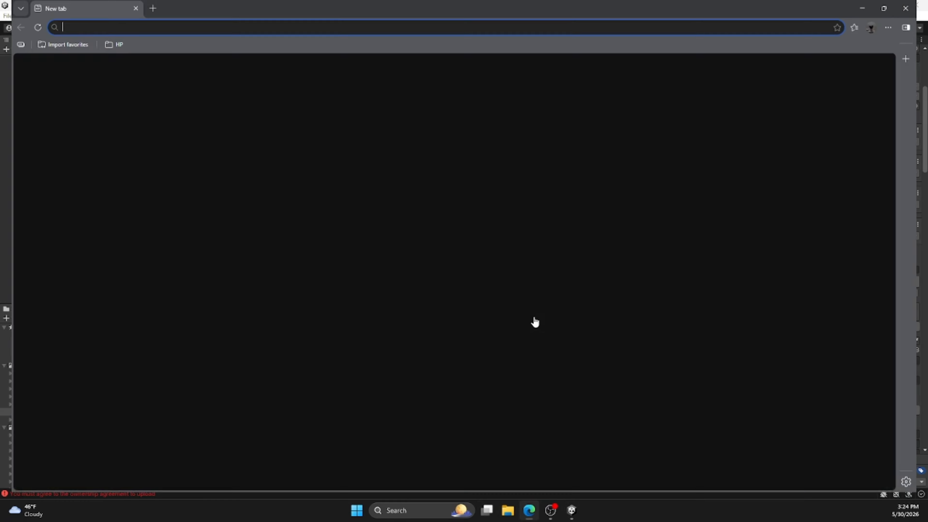
left_click(306, 103)
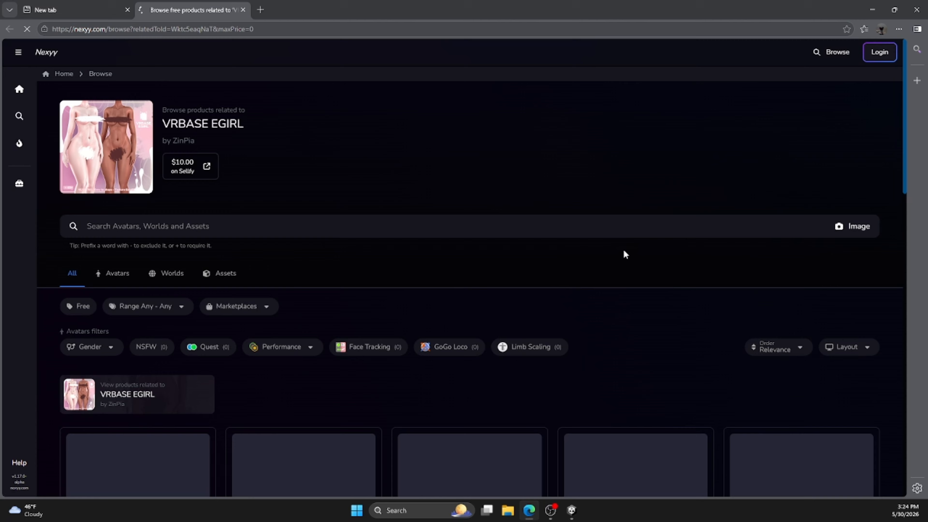
scroll(559, 276, "down", 5)
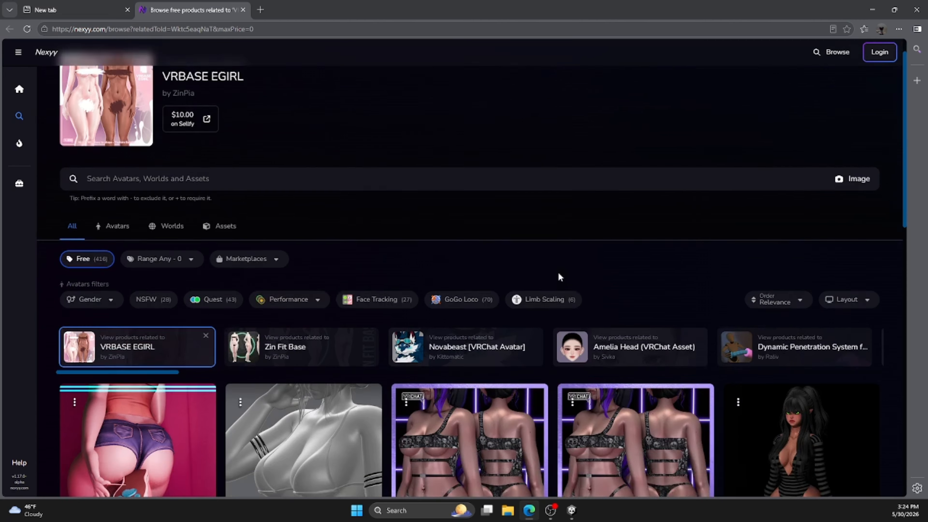
scroll(519, 278, "up", 5)
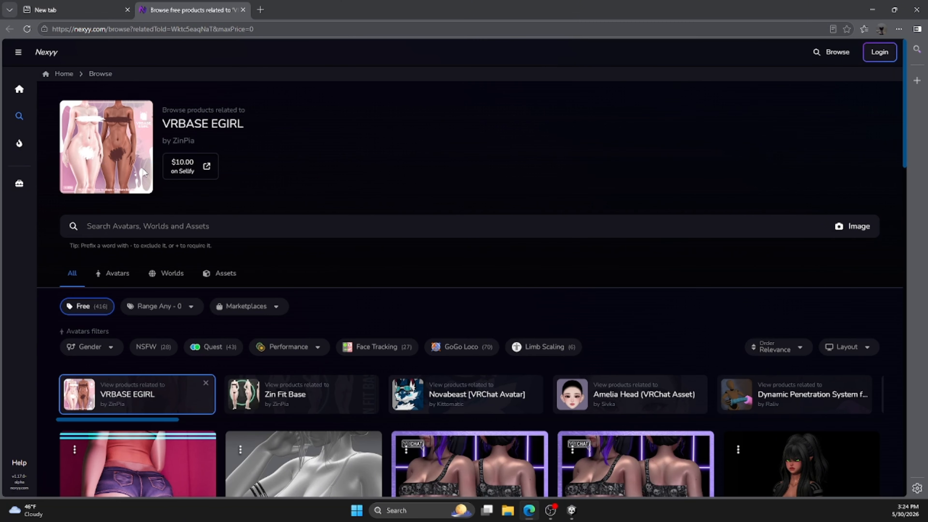
scroll(145, 167, "down", 6)
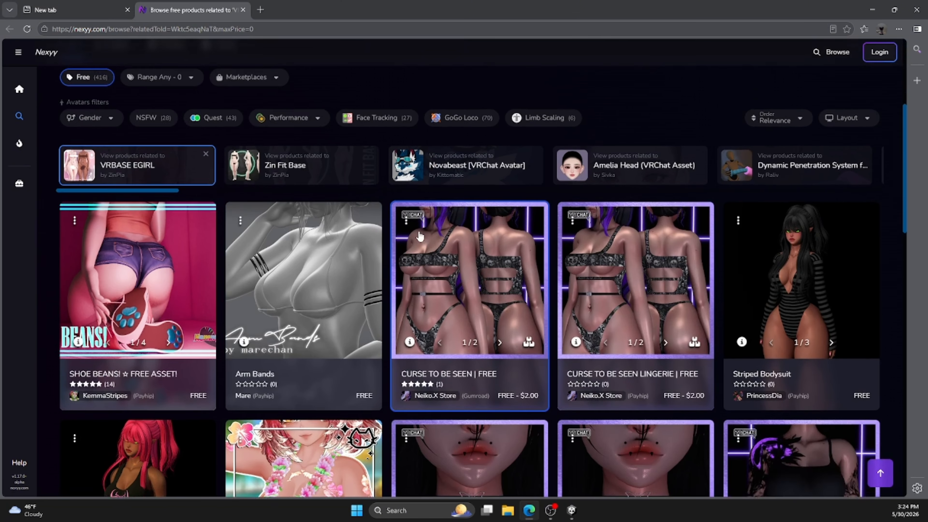
Search the free VRBASE EGIRL products for tattoos.
scroll(418, 238, "up", 4)
left_click(129, 136)
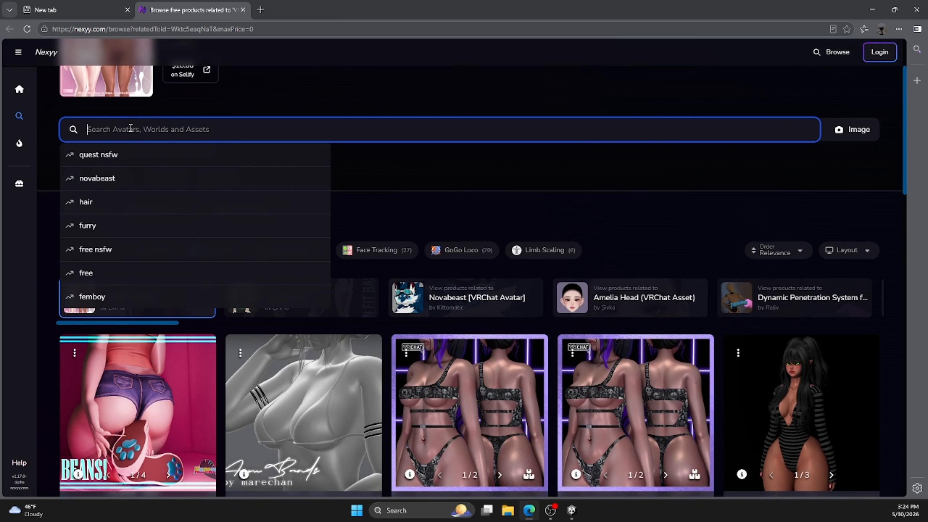
type("tattoos")
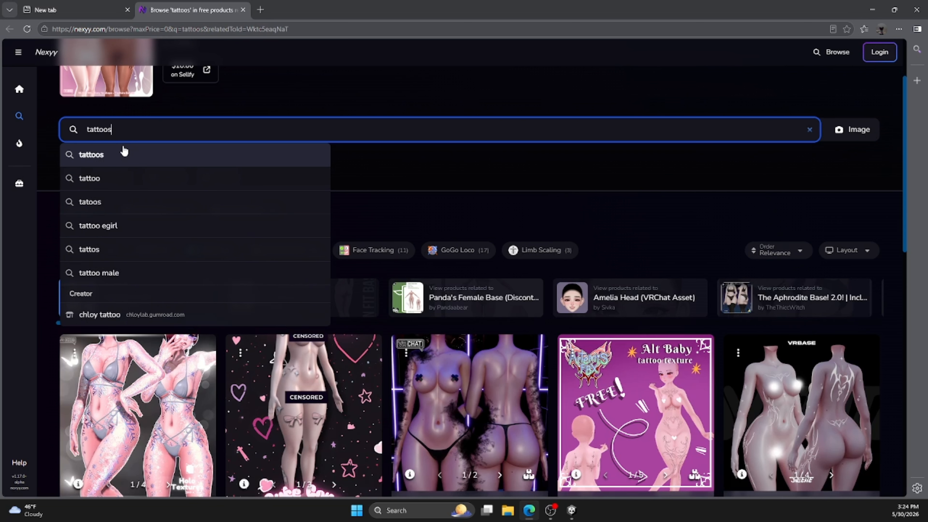
Look through the free tattoo textures found for VRBASE EGIRL, and close the browser to return to the Unity project.
key("Return")
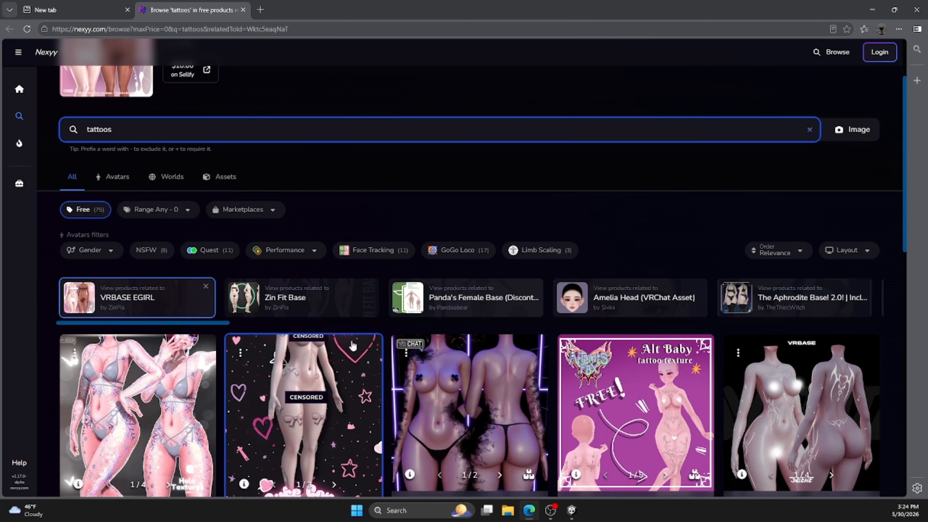
scroll(429, 370, "down", 4)
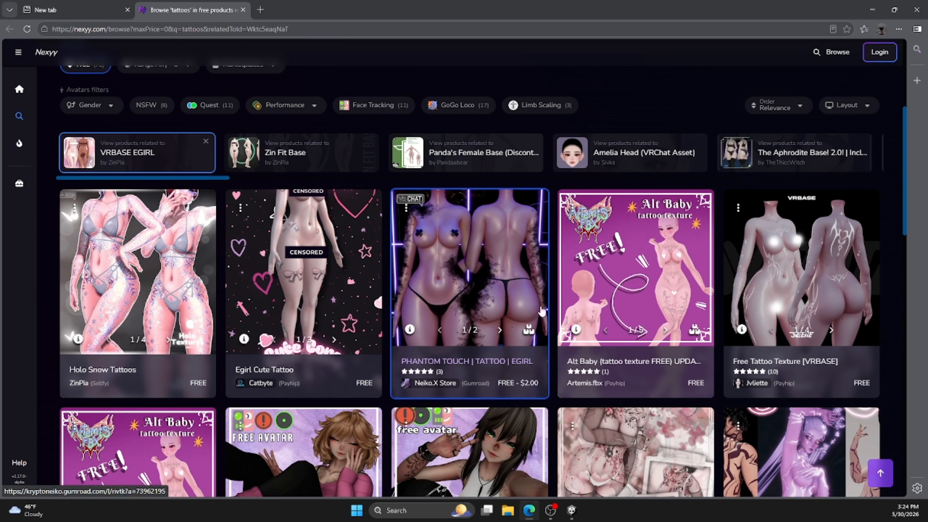
left_click_drag(741, 13, 502, 62)
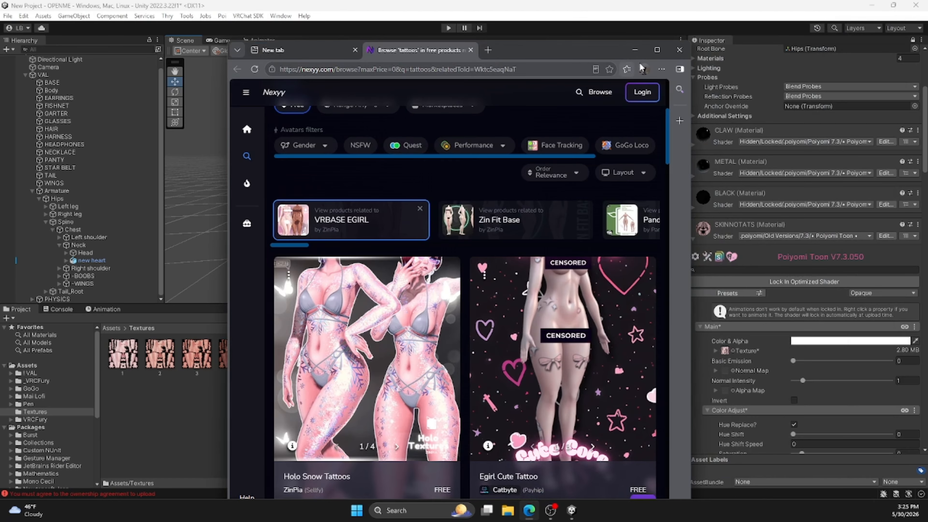
left_click(676, 51)
Show the VRChat SDK control panel to view the avatar Builder's Build & Publish section, and close it again.
right_click_drag(506, 228, 496, 245)
left_click(248, 15)
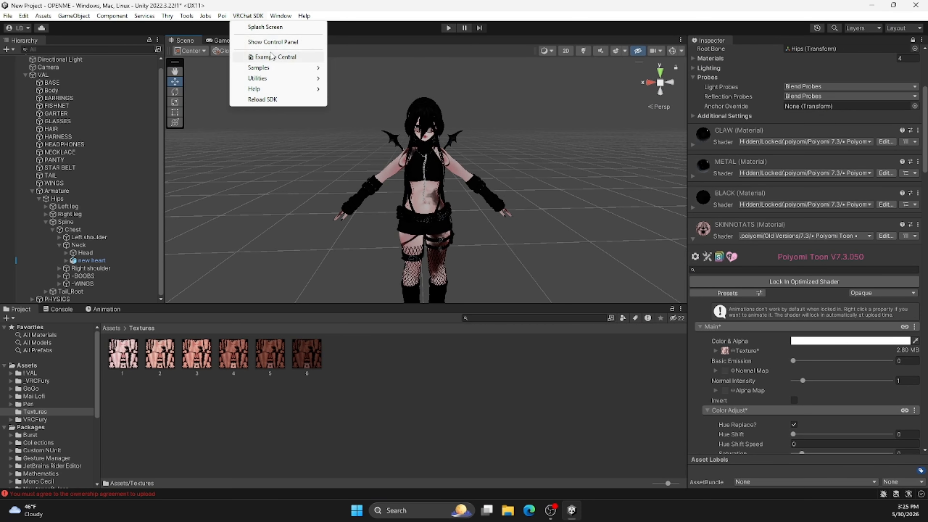
left_click(260, 42)
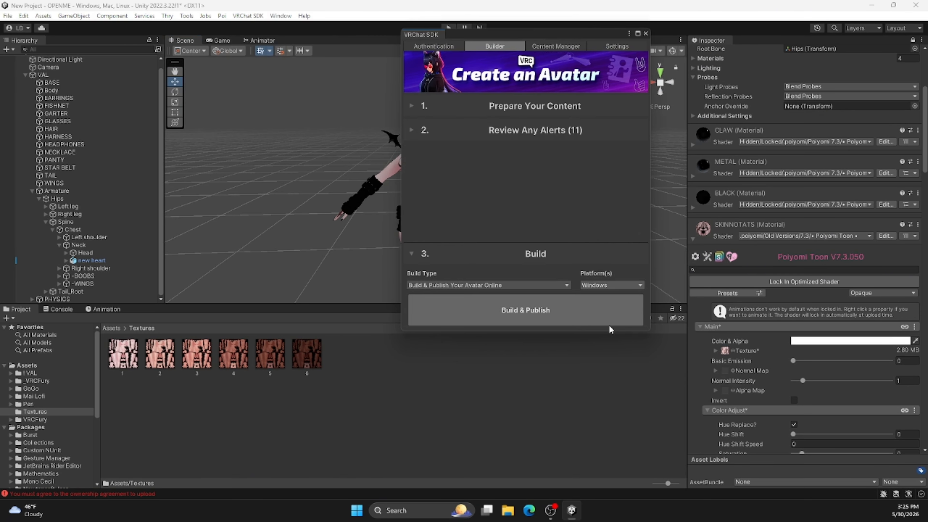
left_click(645, 33)
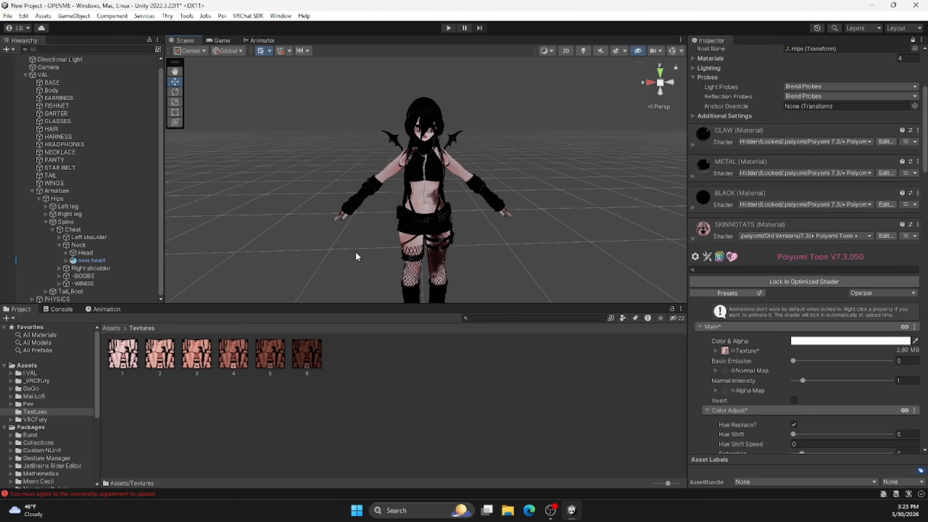